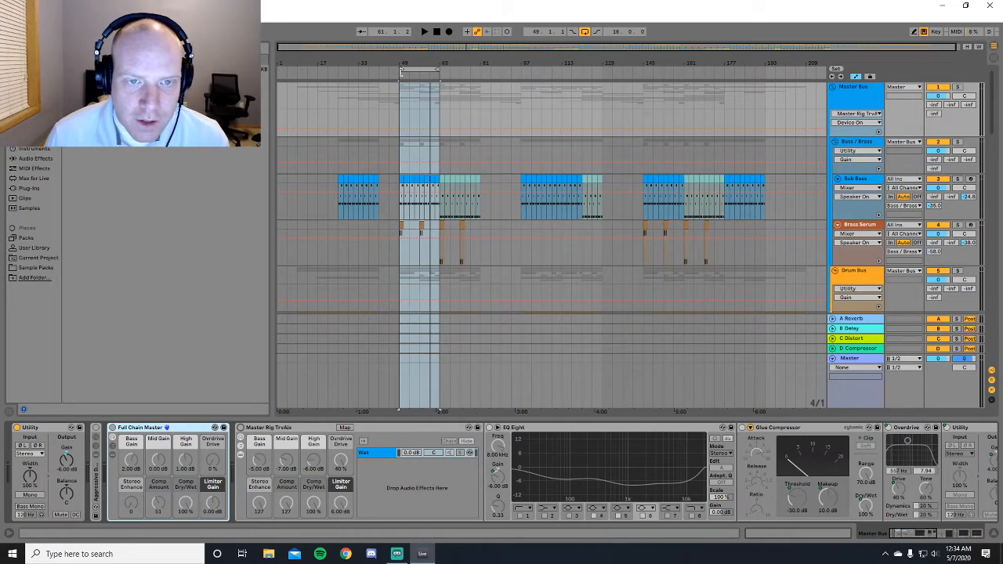
Play the looped section and enlarge the Session View mixer's meters to check the Master track's output level
click(402, 71)
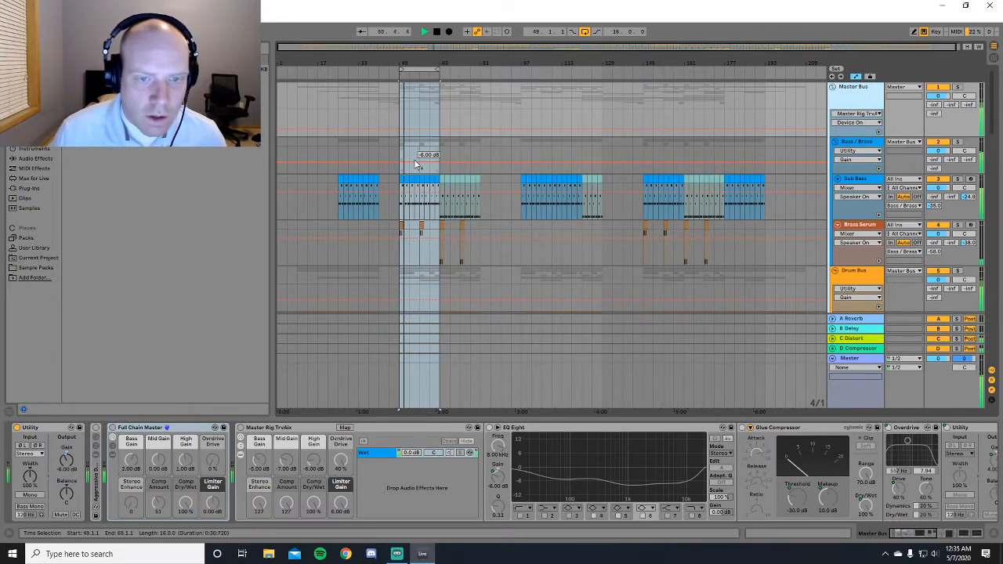
click(960, 392)
click(995, 58)
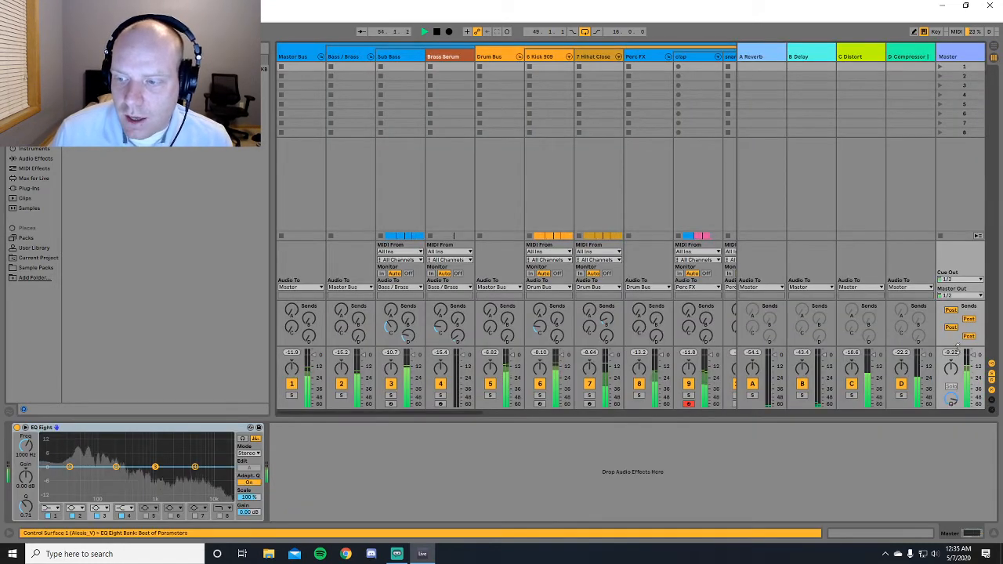
drag(957, 347, 958, 358)
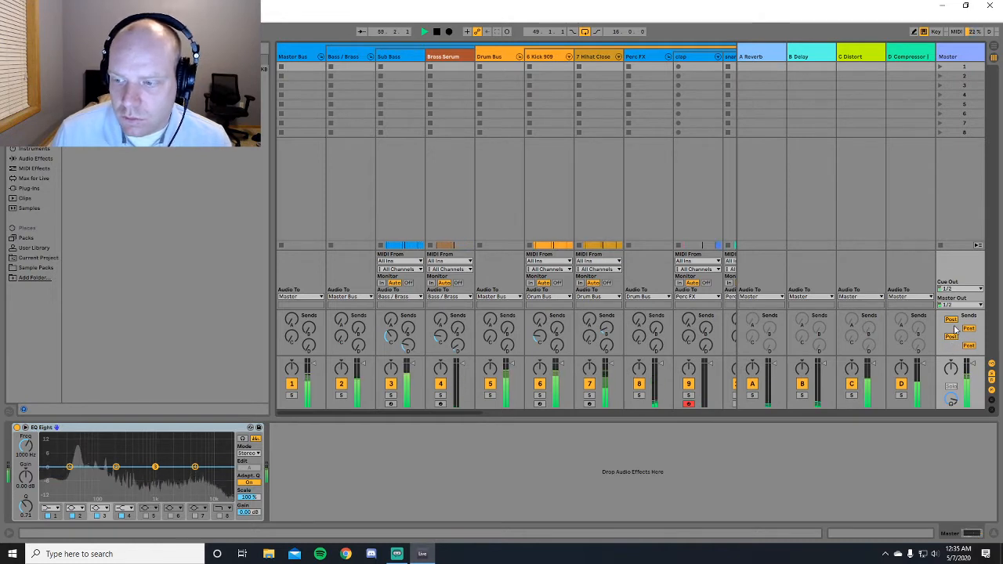
drag(954, 356, 956, 311)
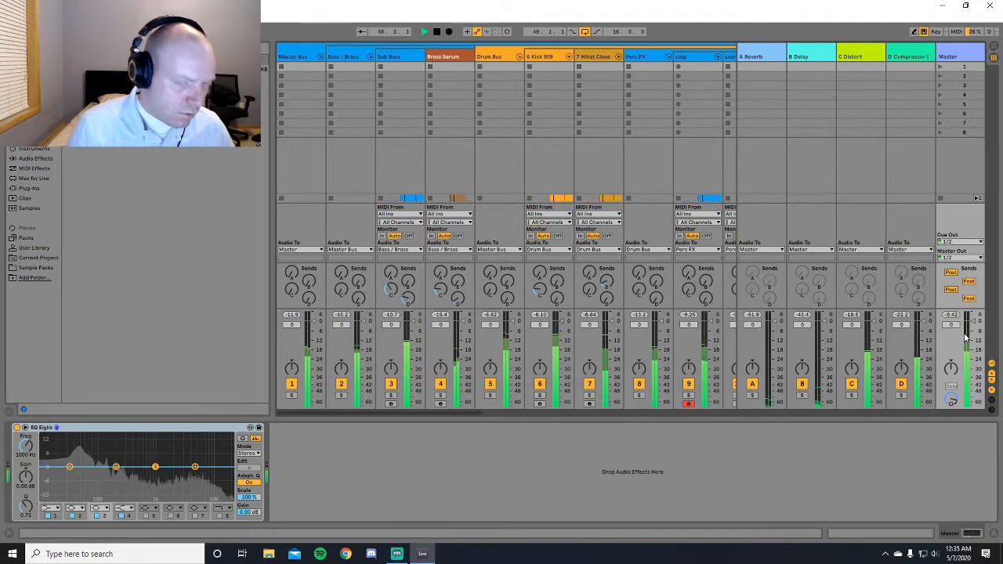
Return to the Arrangement View and display the Master Bus track's device chain
click(993, 50)
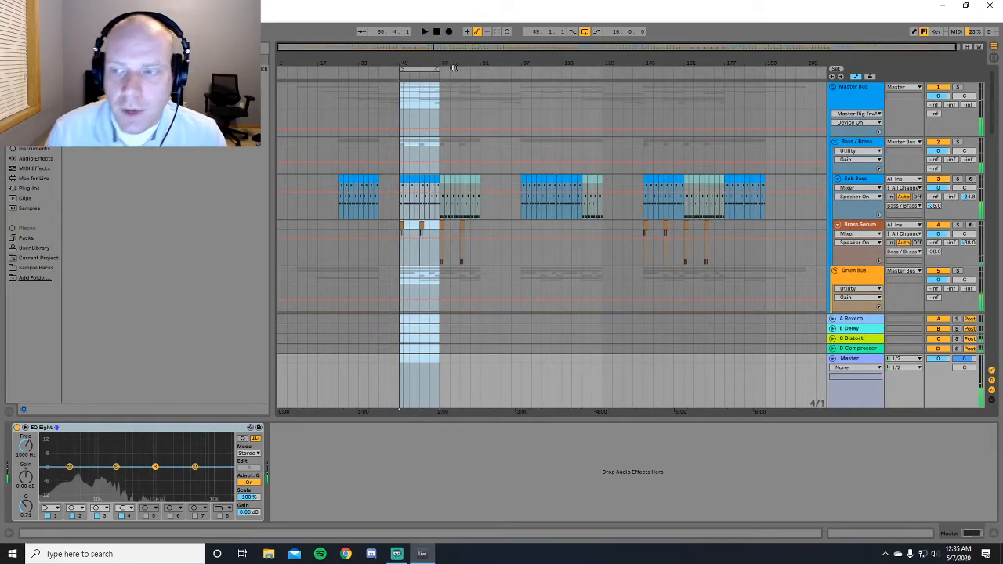
click(917, 382)
click(910, 110)
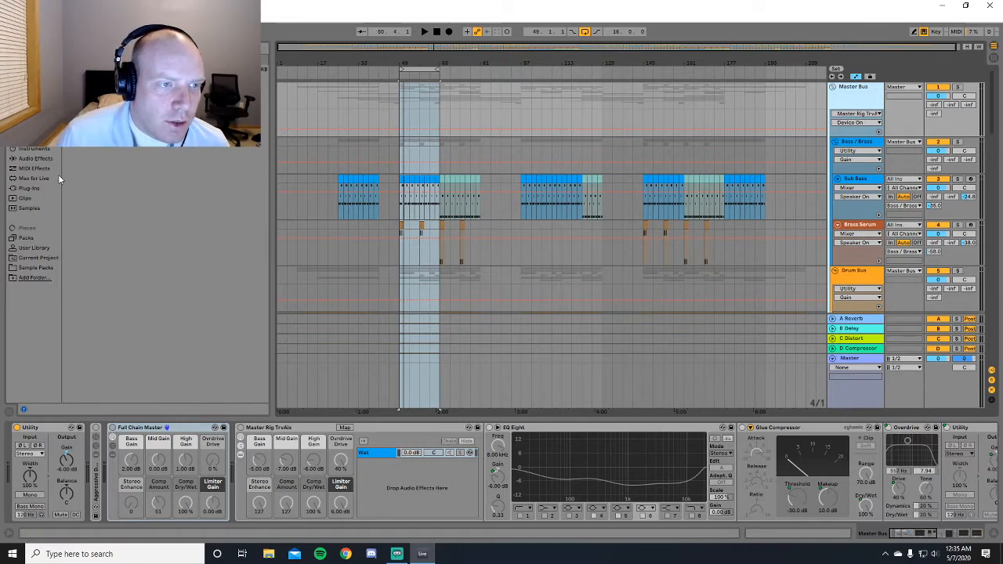
Browse the audio effect rack presets for the mastering racks and select Full Chain Master.adg
click(29, 160)
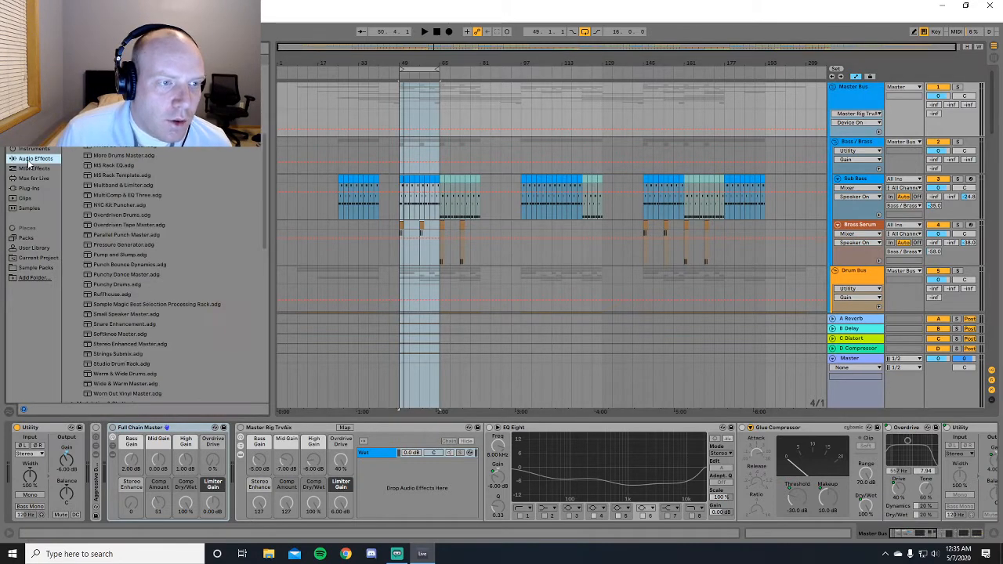
scroll(157, 298, up, 6)
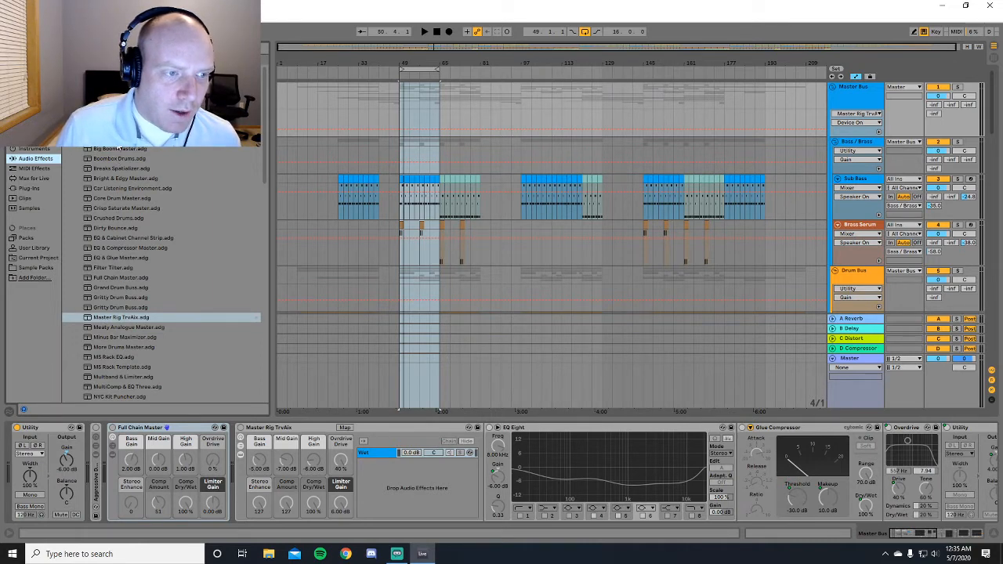
scroll(116, 320, down, 5)
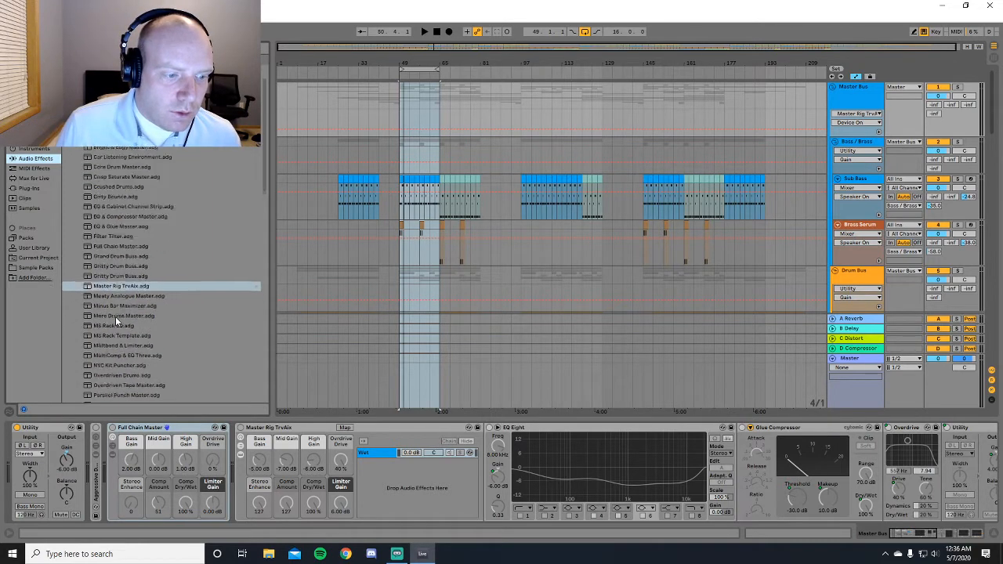
click(113, 227)
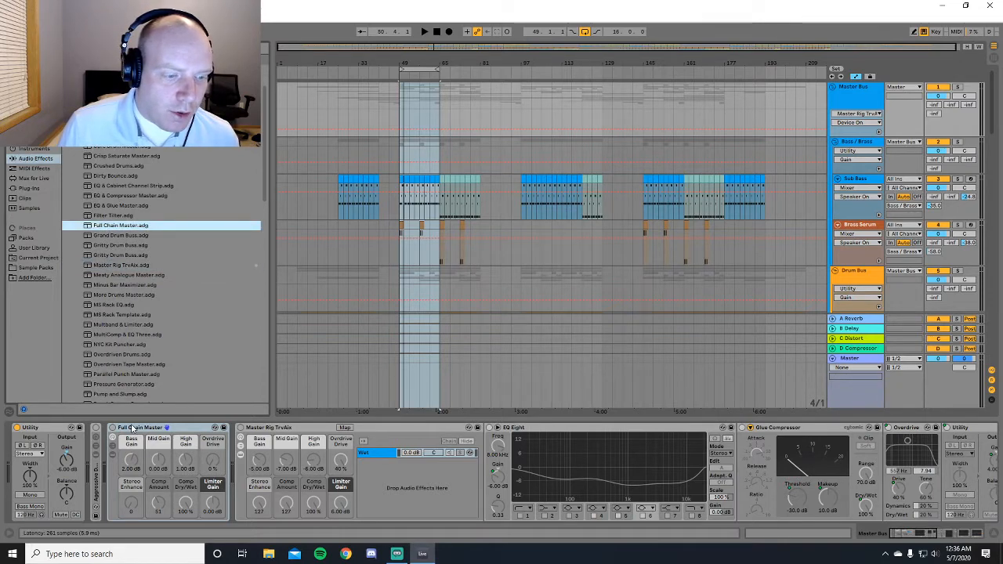
Audition the looped section with the Full Chain Master rack enabled, then switch the rack off and stop playback
click(395, 79)
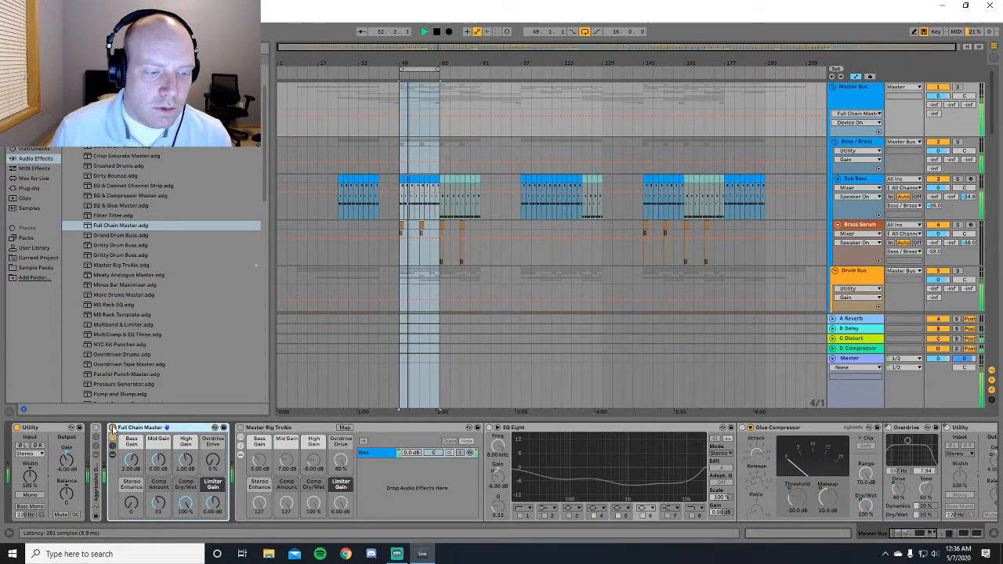
click(438, 33)
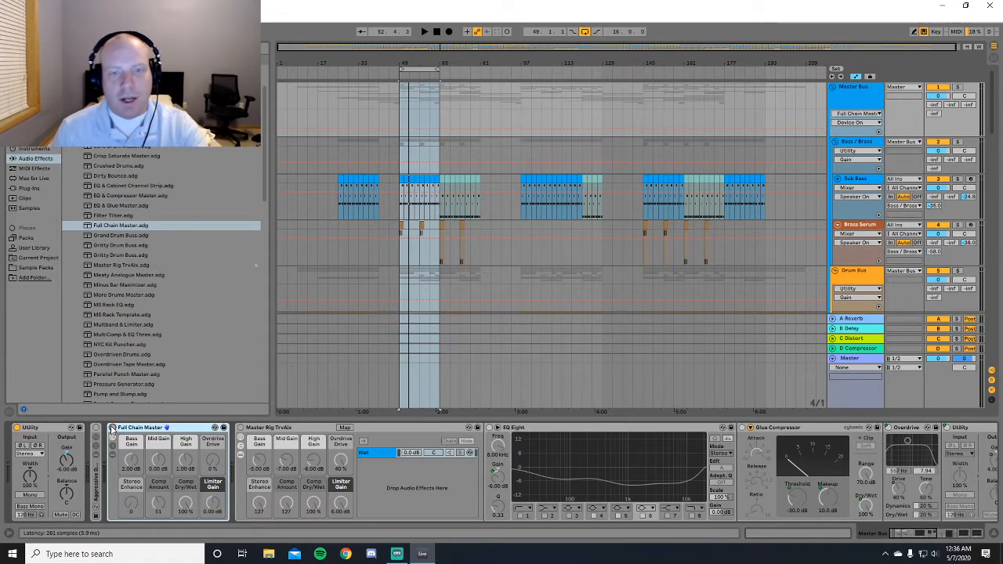
Enable the Master Rig TrvAix rack on the Master Bus, plus the Reduce limiter and the EQ Eight after it
click(241, 428)
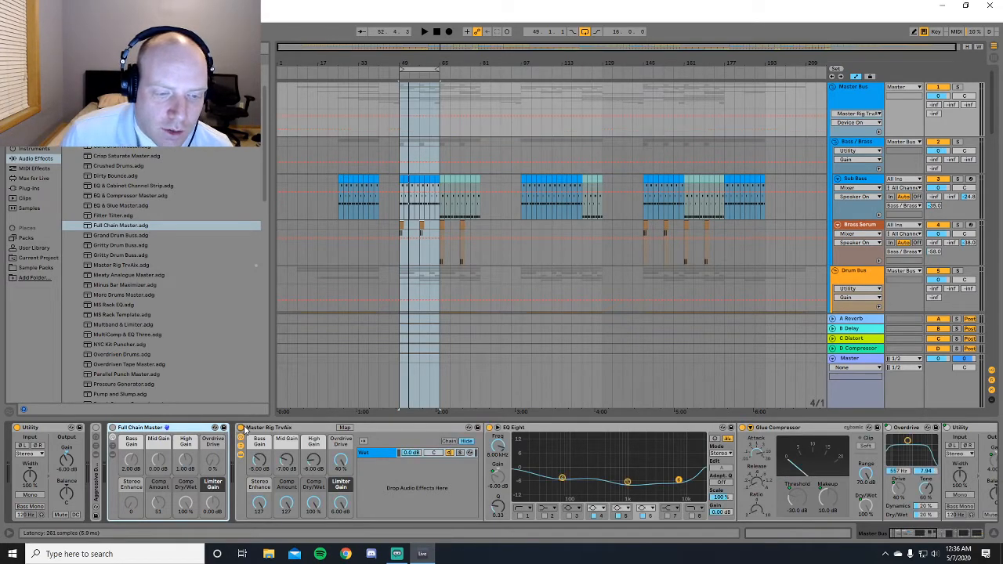
drag(913, 536, 946, 538)
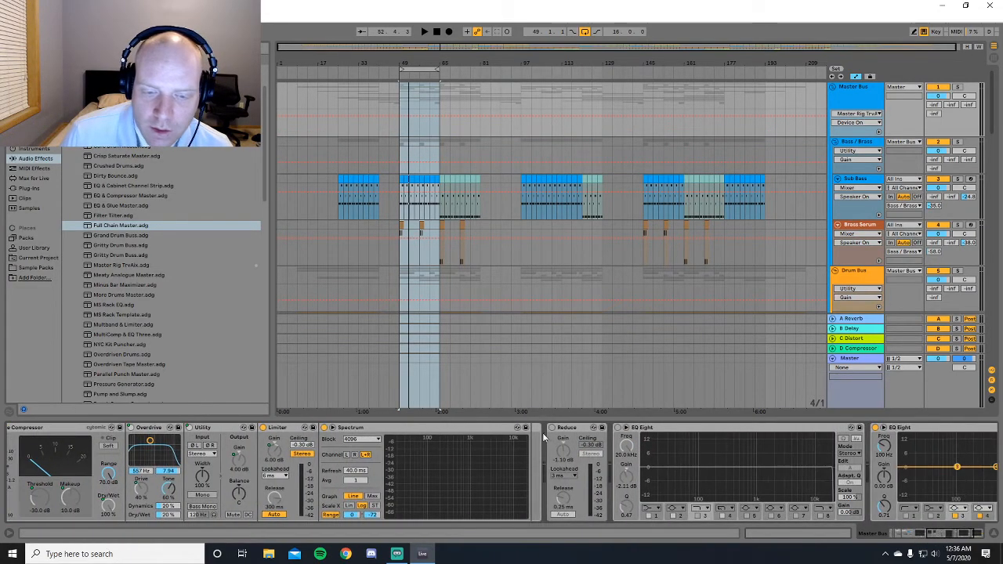
click(619, 428)
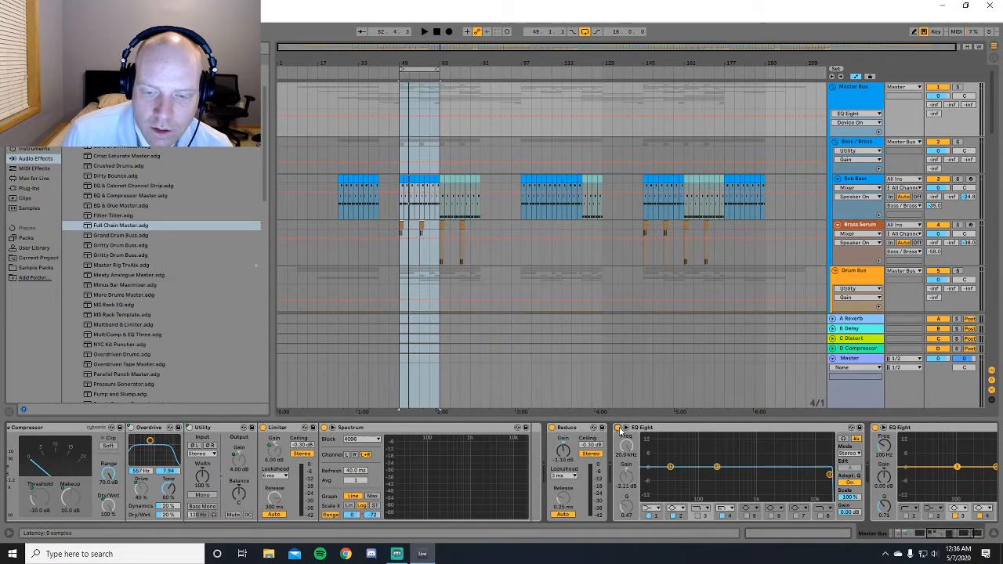
Play the looped section and compare the mix with the Master Rig TrvAix rack off and on, leaving it enabled
click(396, 77)
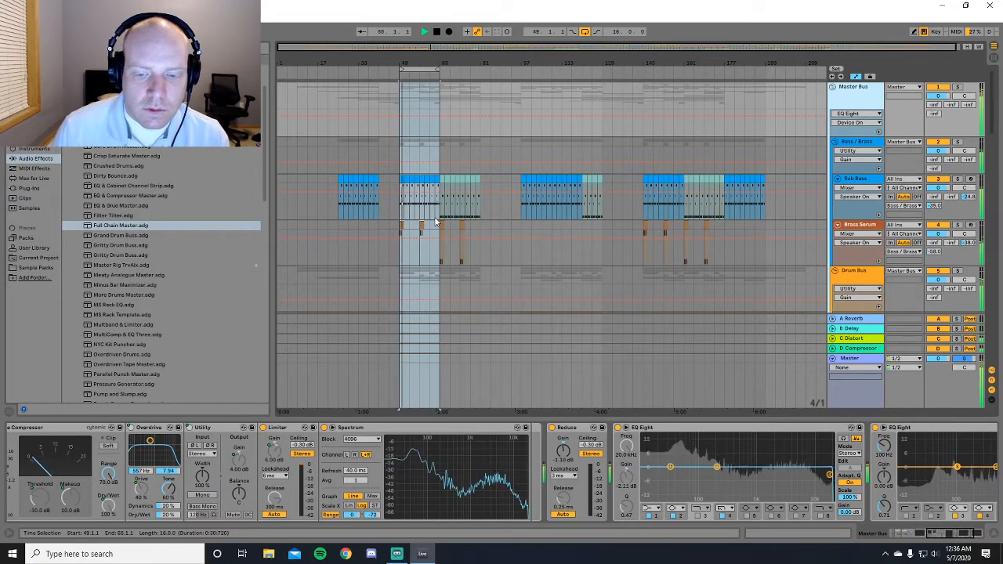
drag(938, 534, 898, 534)
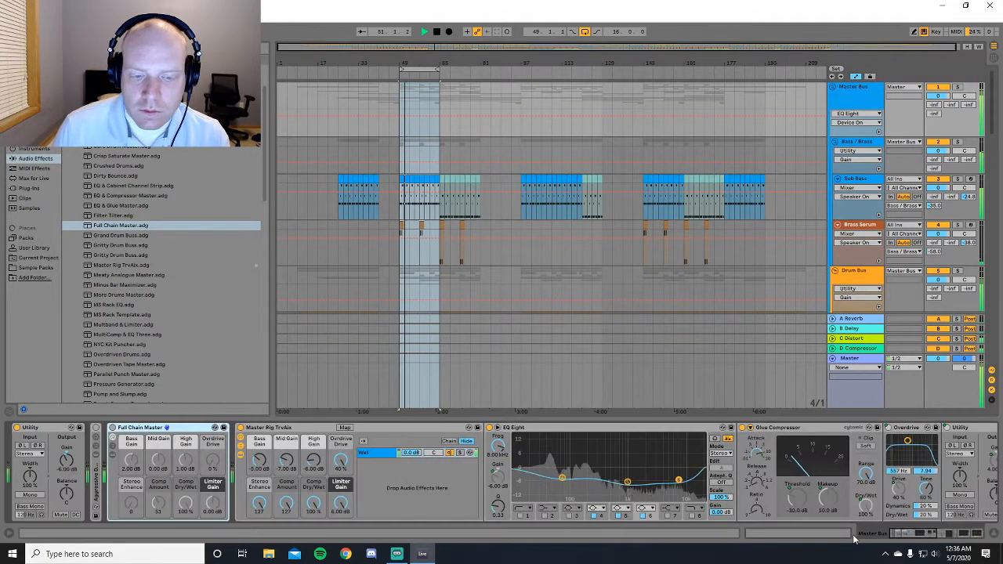
click(241, 429)
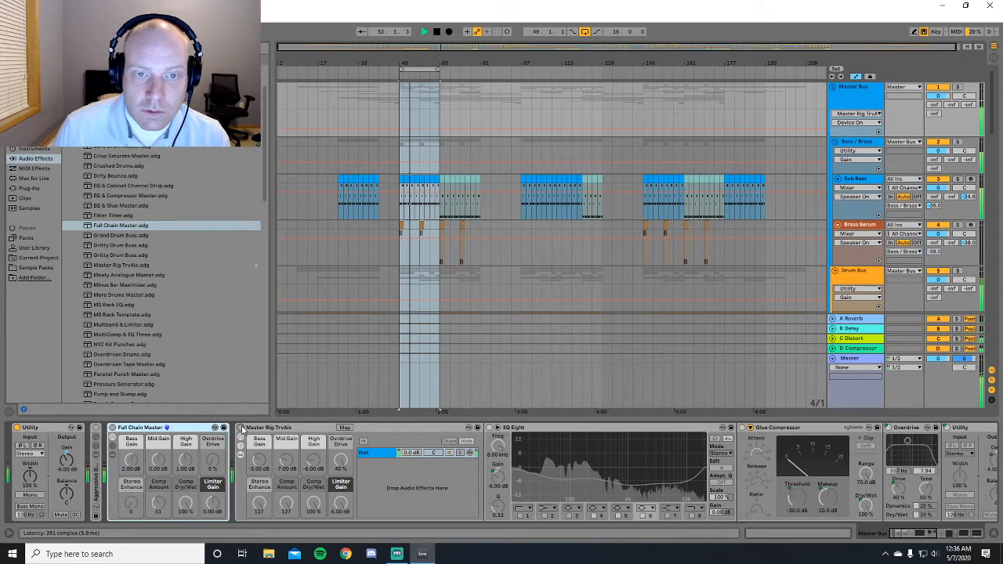
click(240, 428)
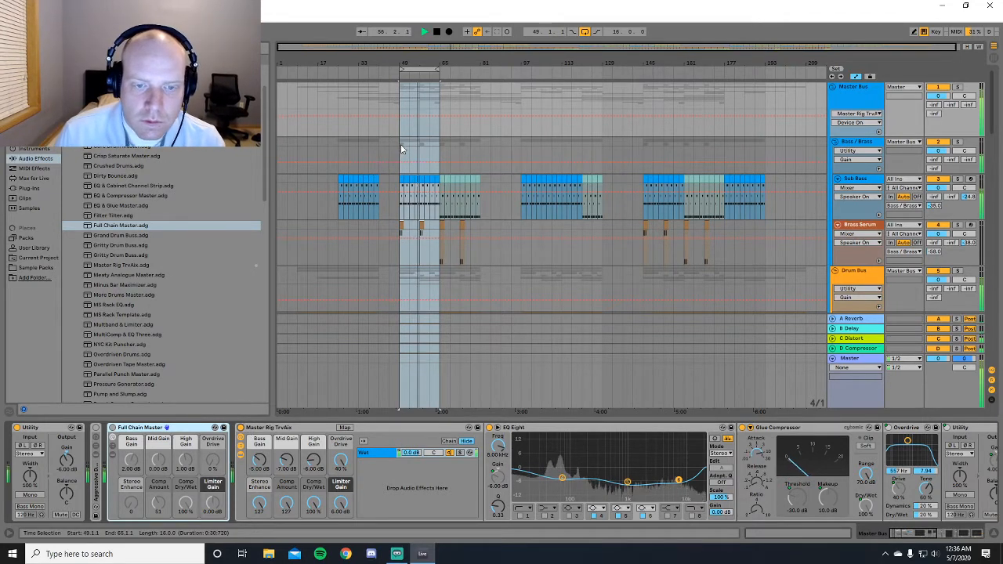
click(437, 31)
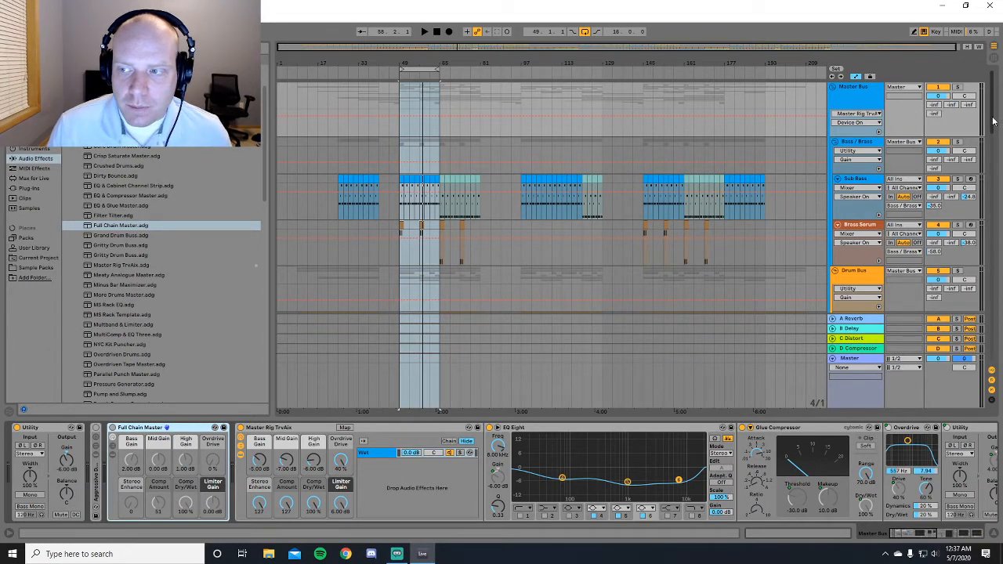
Display the Drum Bus device chain and look over the bus groups and their drum tracks in the arrangement
drag(993, 121, 993, 131)
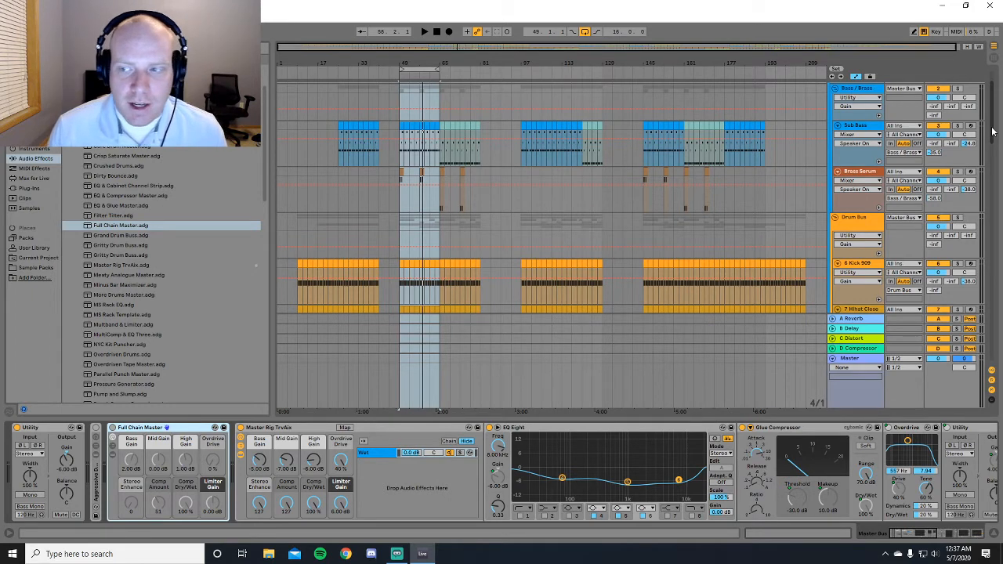
drag(992, 131, 992, 151)
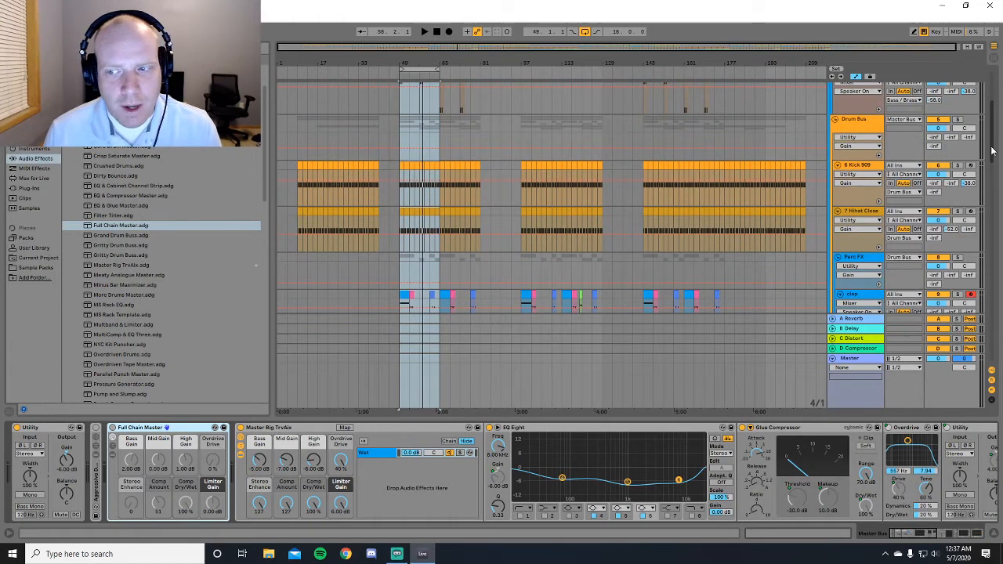
drag(992, 151, 992, 147)
click(898, 162)
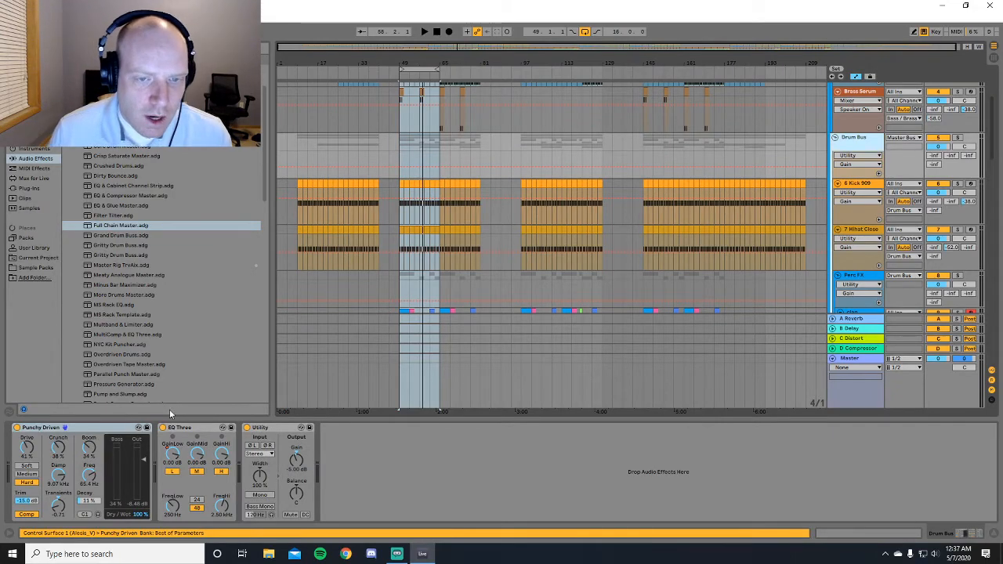
scroll(542, 255, up, 3)
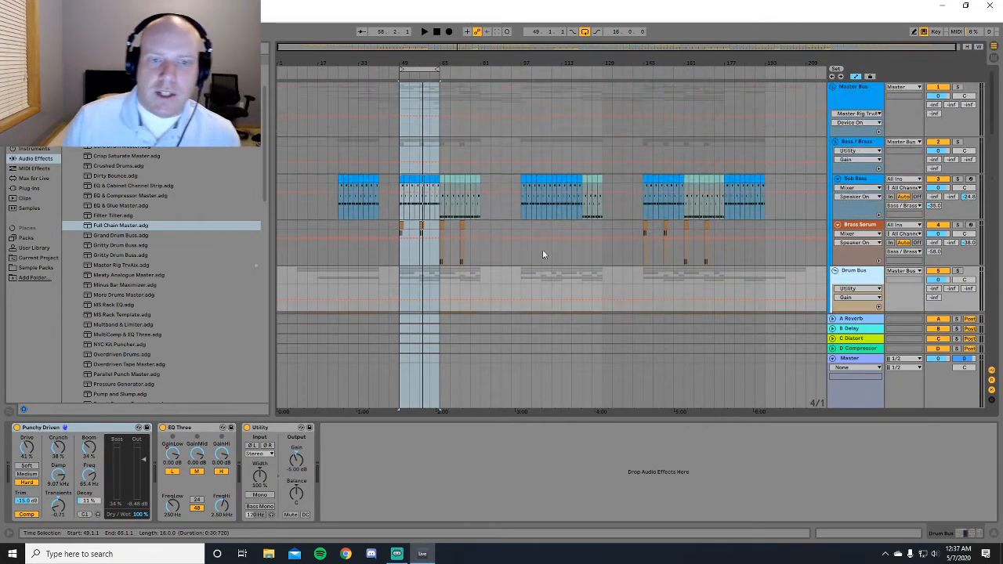
scroll(543, 249, down, 3)
scroll(539, 252, up, 1)
scroll(535, 255, down, 1)
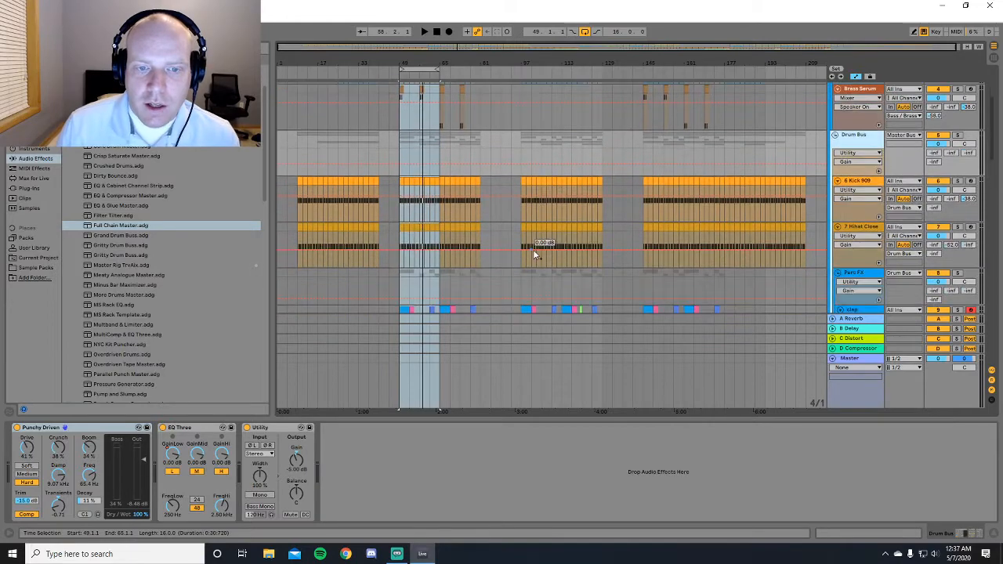
scroll(535, 255, up, 3)
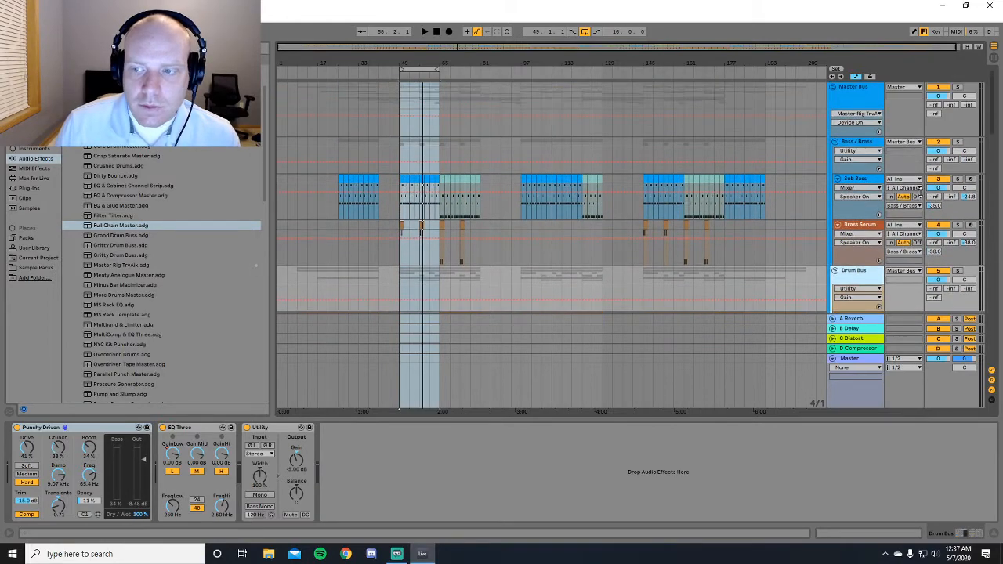
Select the barelydead2 track in the Synth group and open its Serum synth
drag(995, 125, 983, 217)
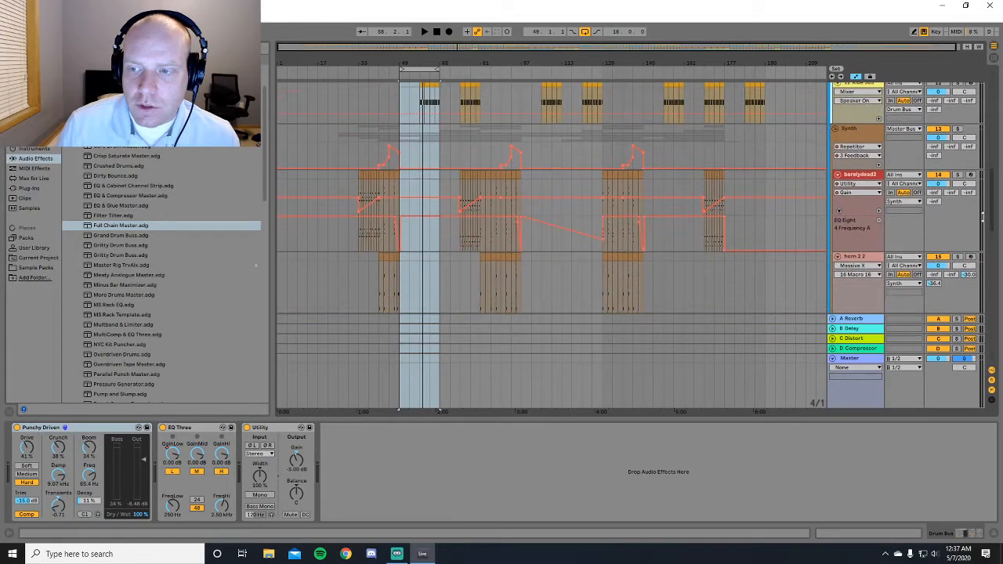
scroll(901, 233, down, 1)
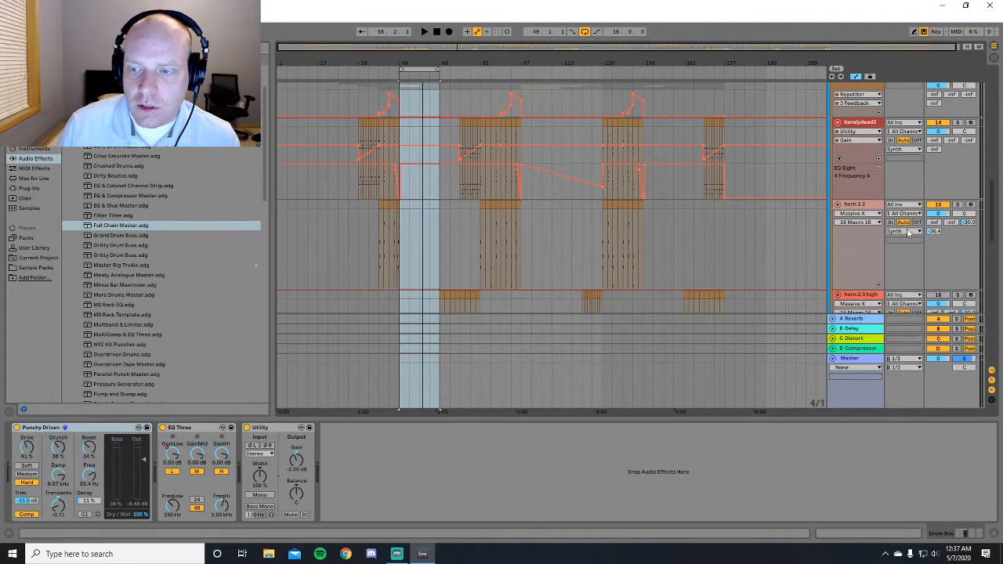
click(907, 175)
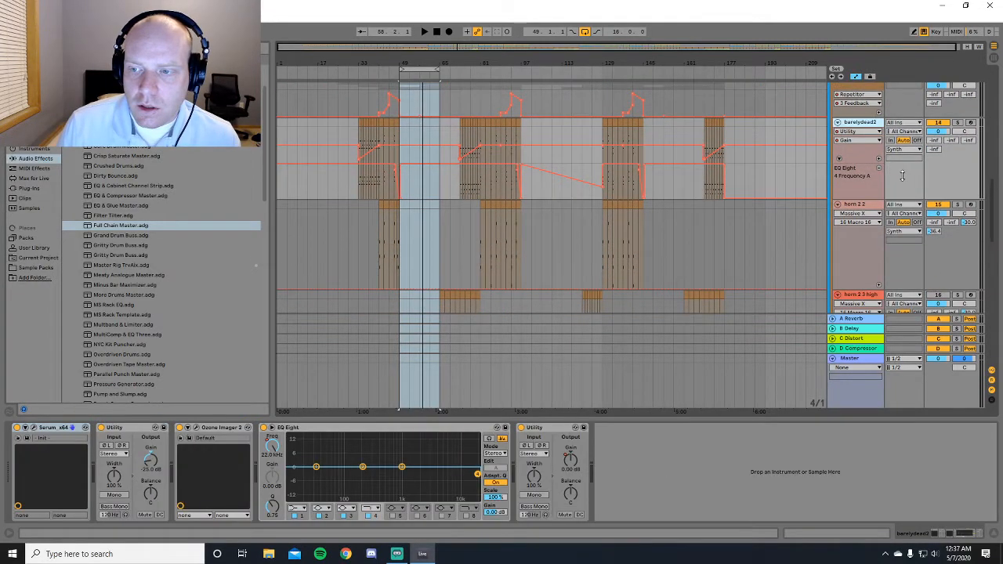
click(34, 429)
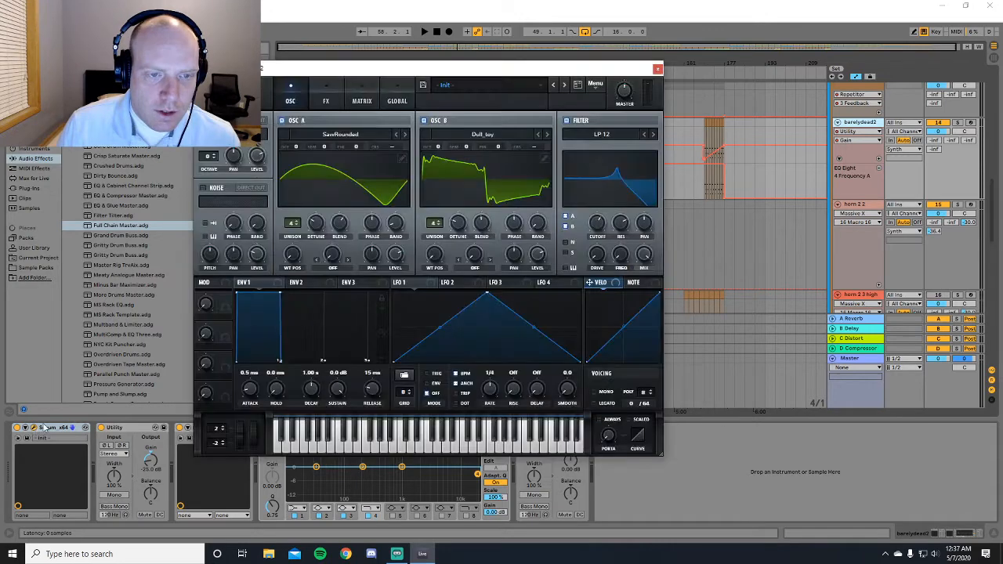
Examine the Hyper/Dimension mix among Serum's effects, then close the synth
click(325, 93)
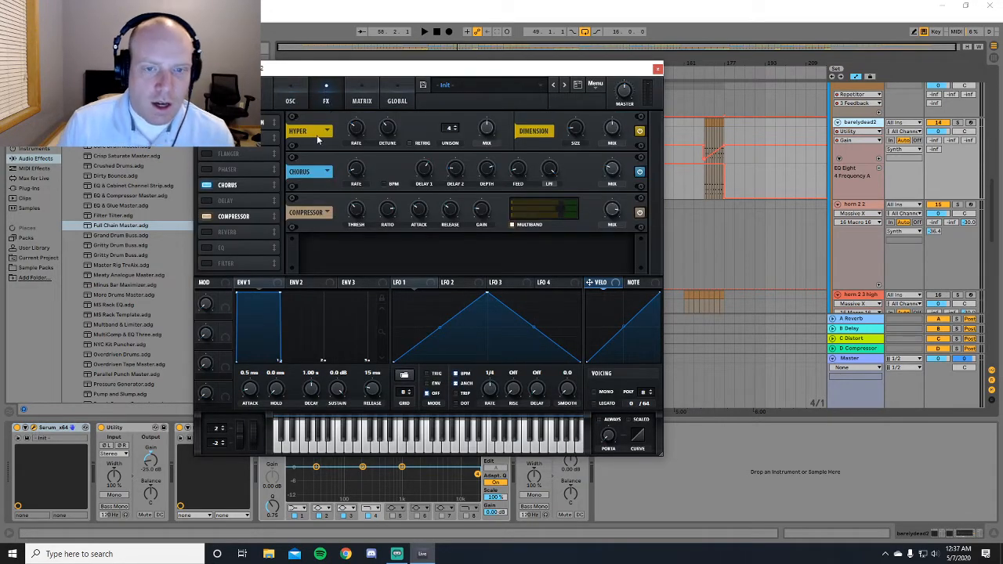
click(612, 129)
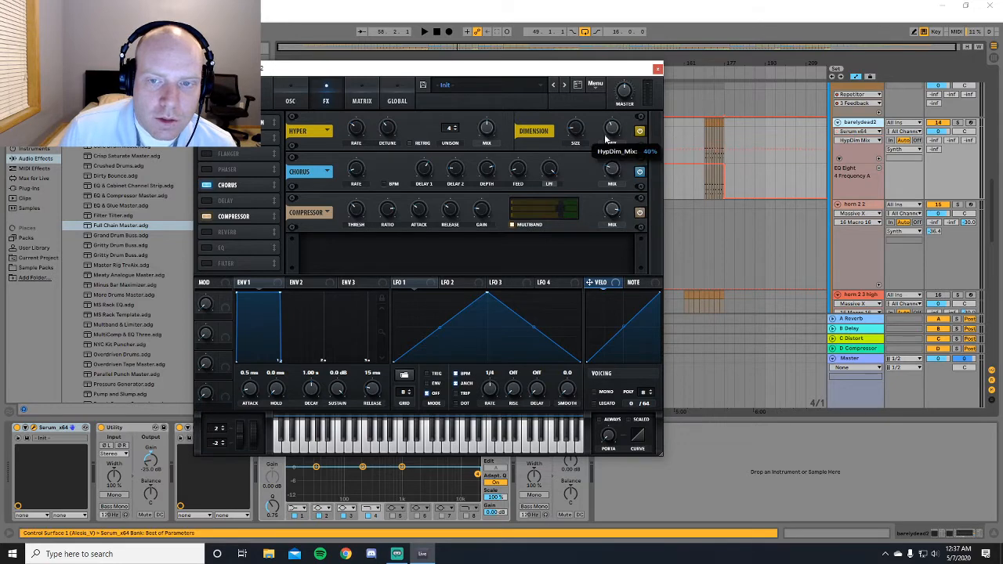
drag(605, 139, 602, 127)
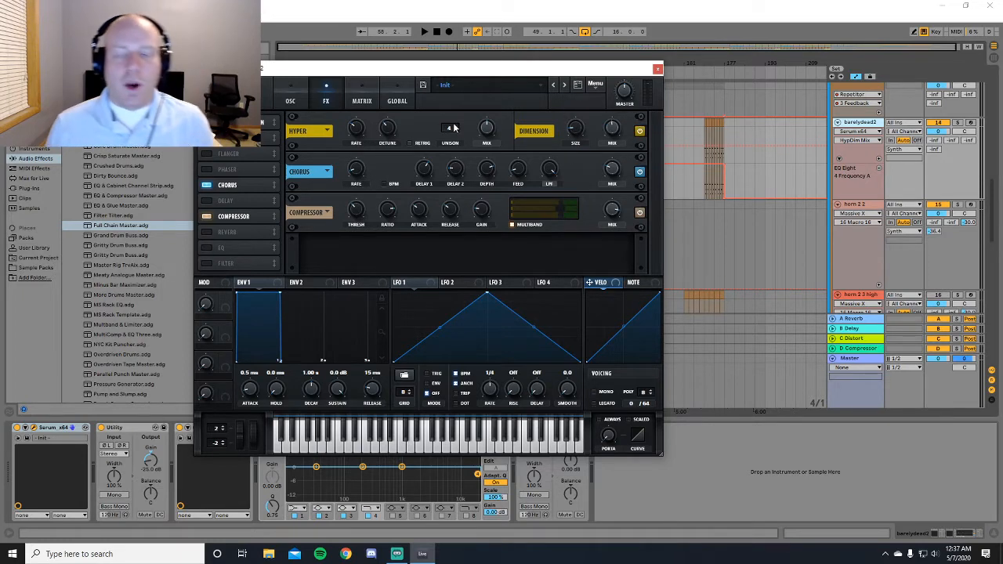
click(656, 71)
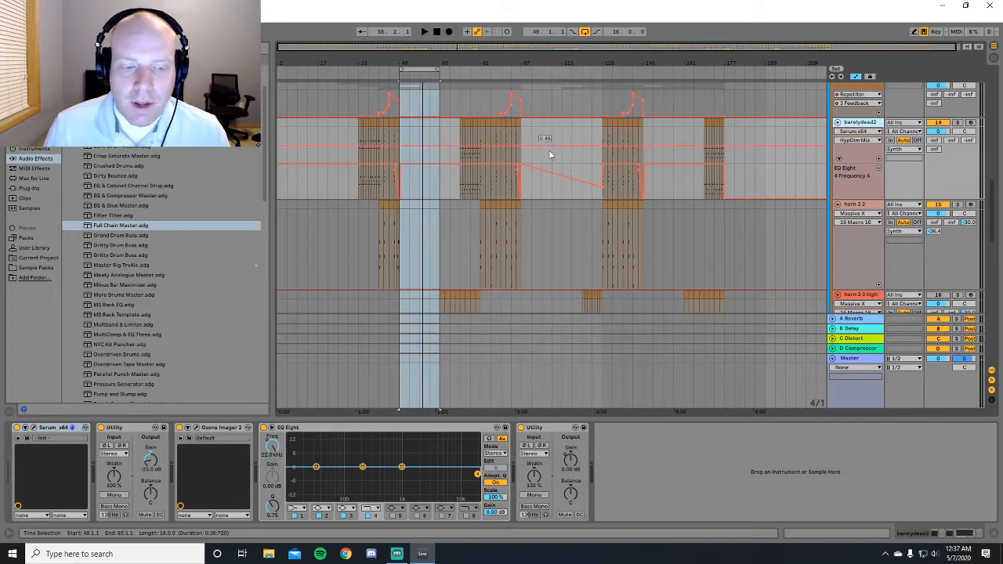
Open barelydead2's Ozone Imager 2, switch Stereoize off and back on to demonstrate it, and close the plug-in
click(196, 429)
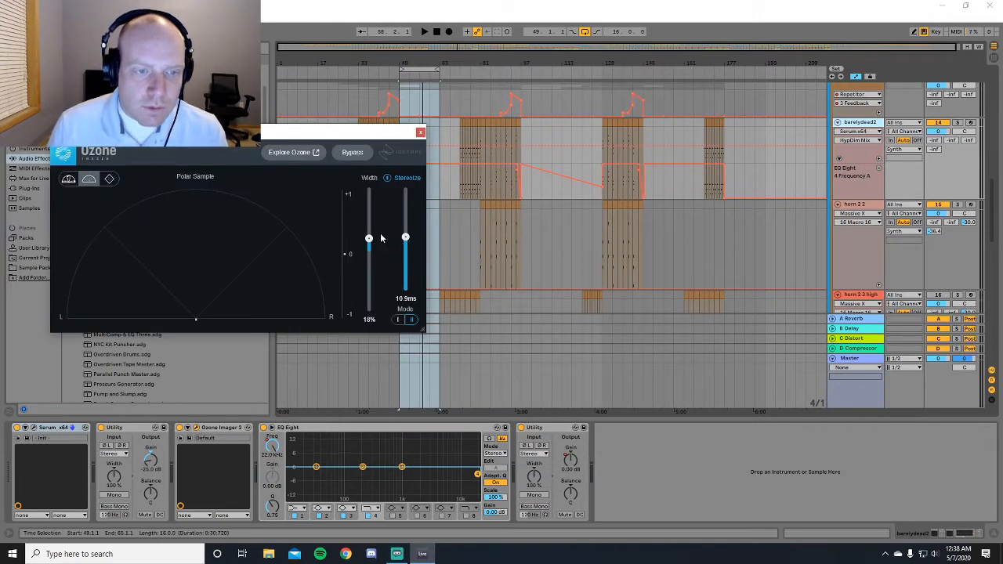
drag(248, 131, 546, 197)
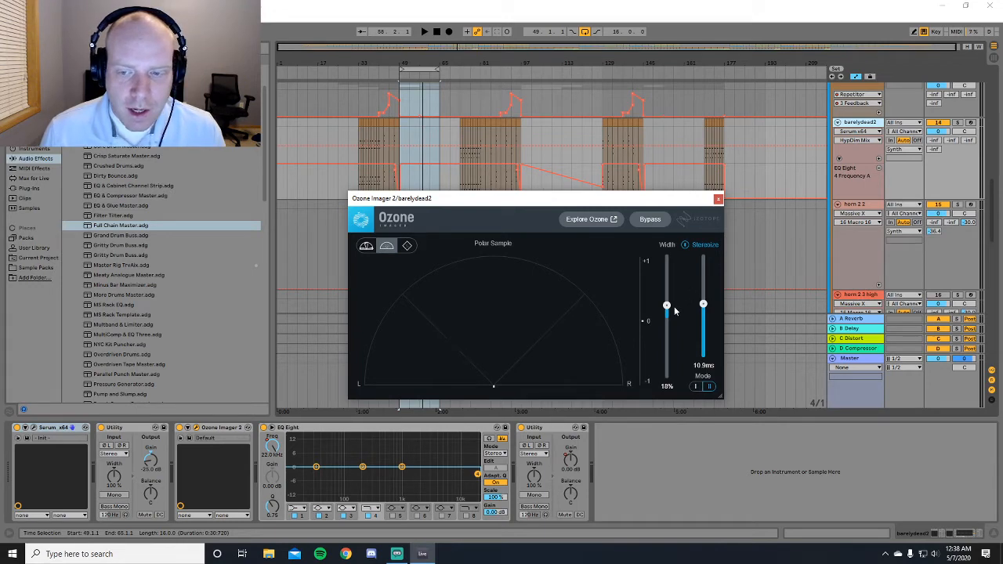
click(687, 246)
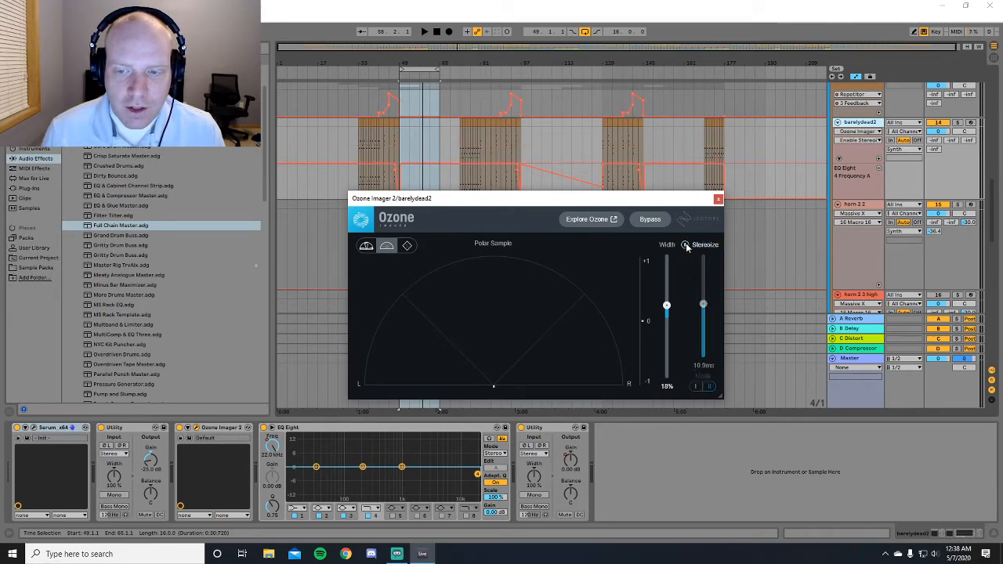
click(687, 246)
click(687, 246)
click(687, 246)
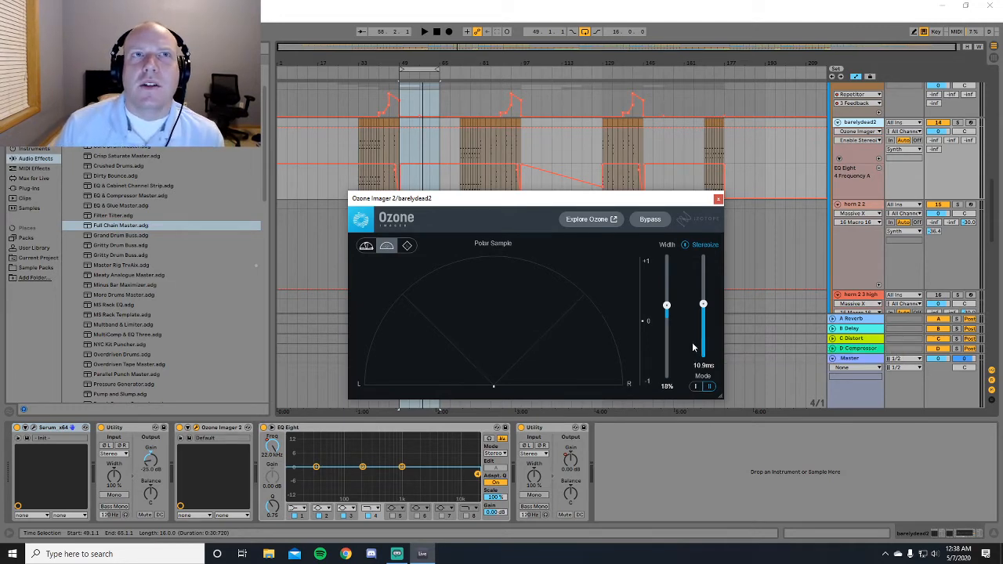
click(718, 200)
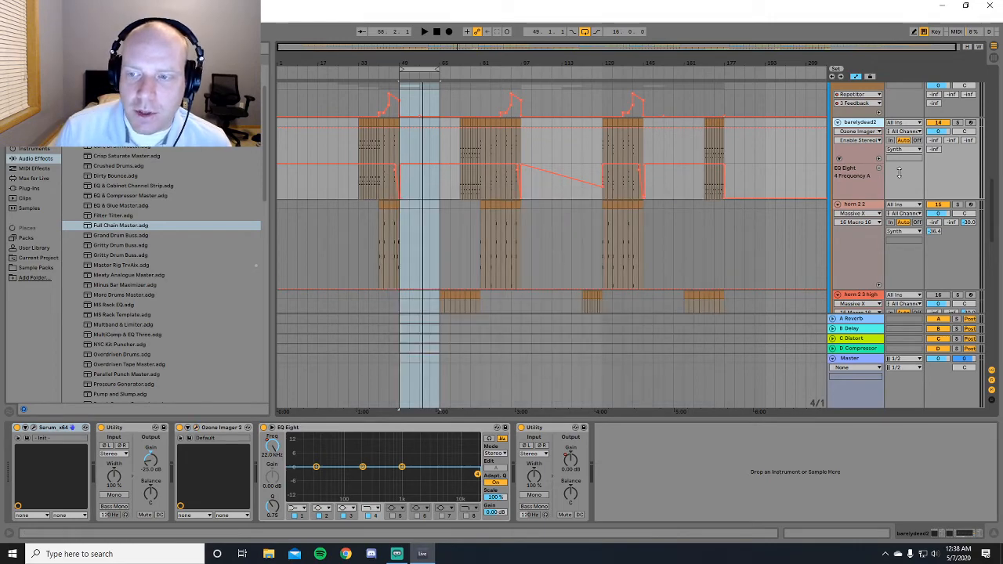
Start playback, shorten the loop to the single bar at bar 40, and solo the barelydead2 track
mouse_move(994, 202)
mouse_down()
mouse_move(993, 116)
mouse_move(996, 190)
mouse_up()
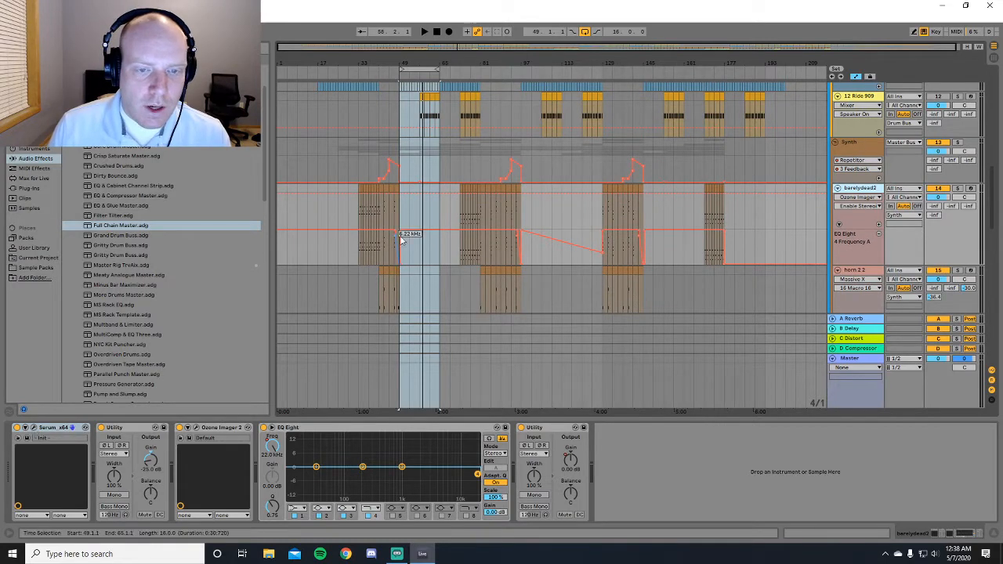
drag(419, 76, 372, 73)
key(space)
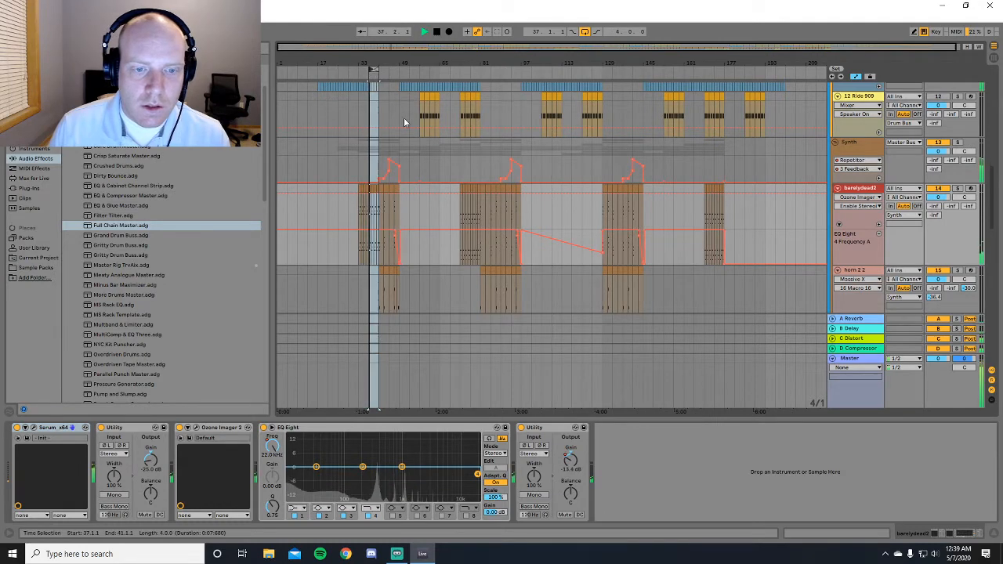
click(373, 69)
drag(368, 63, 506, 70)
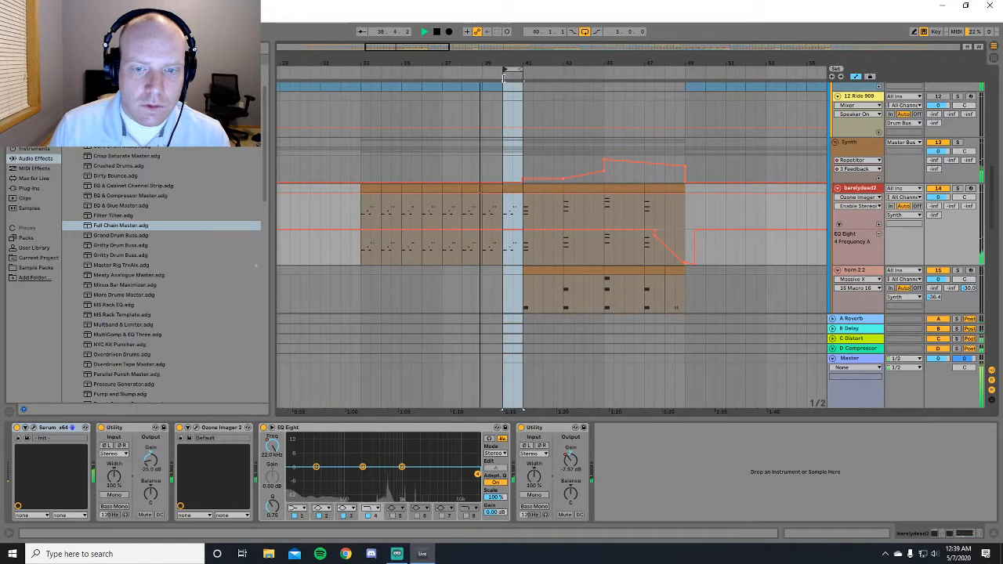
click(960, 198)
click(958, 189)
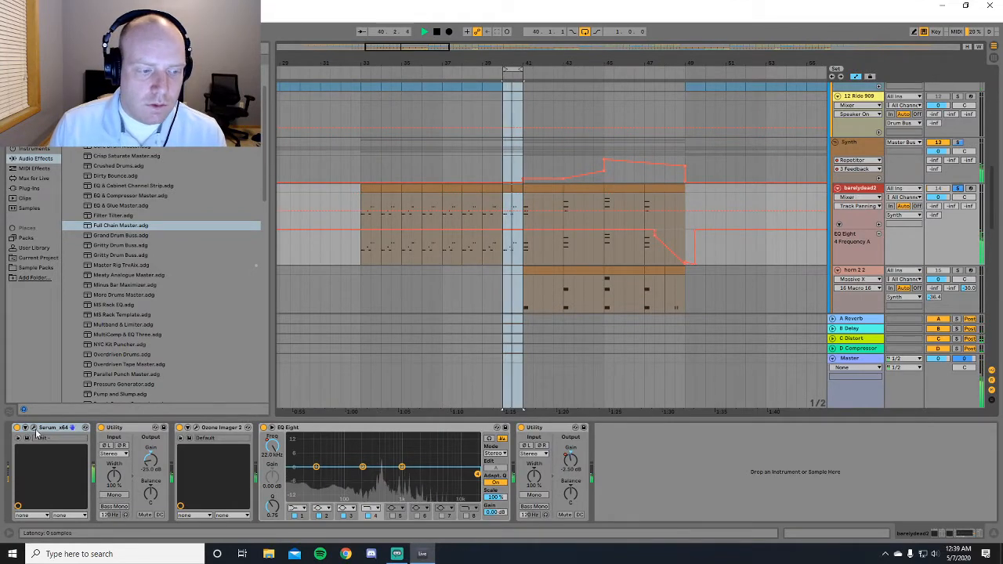
Reopen Serum's effects on barelydead2 and examine the Dimension size and the Hyper mix, detune and rate controls while listening
click(33, 428)
click(326, 100)
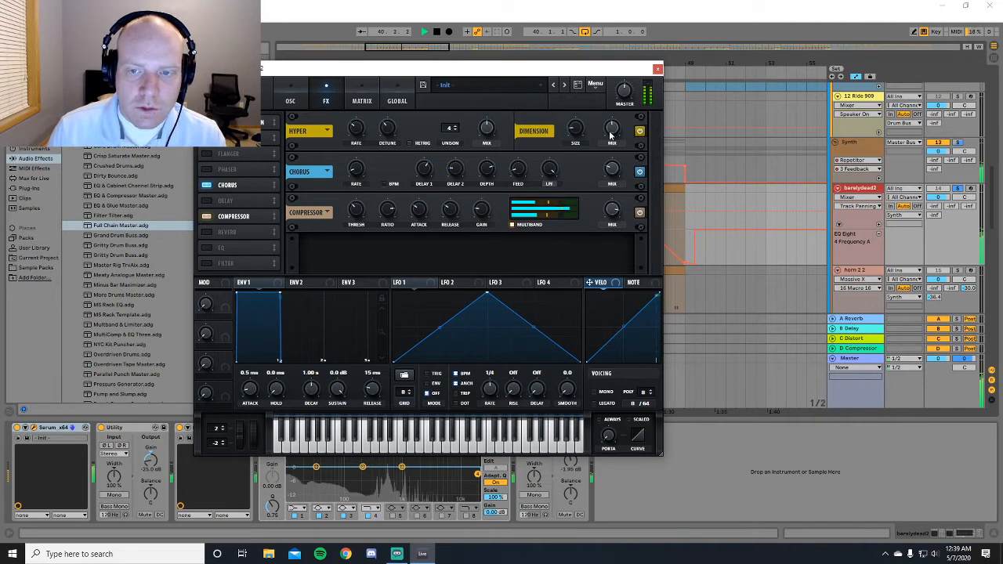
click(581, 133)
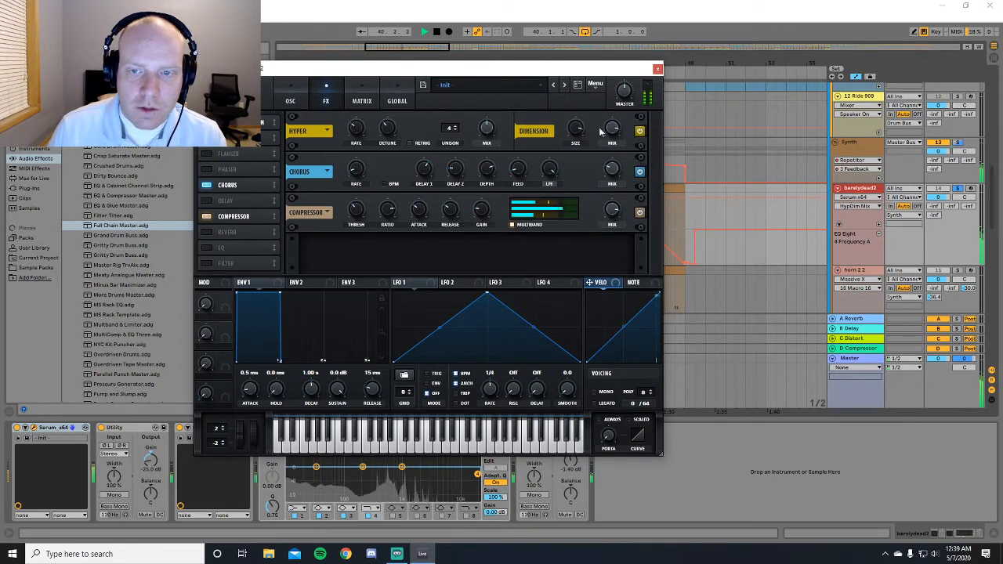
click(484, 128)
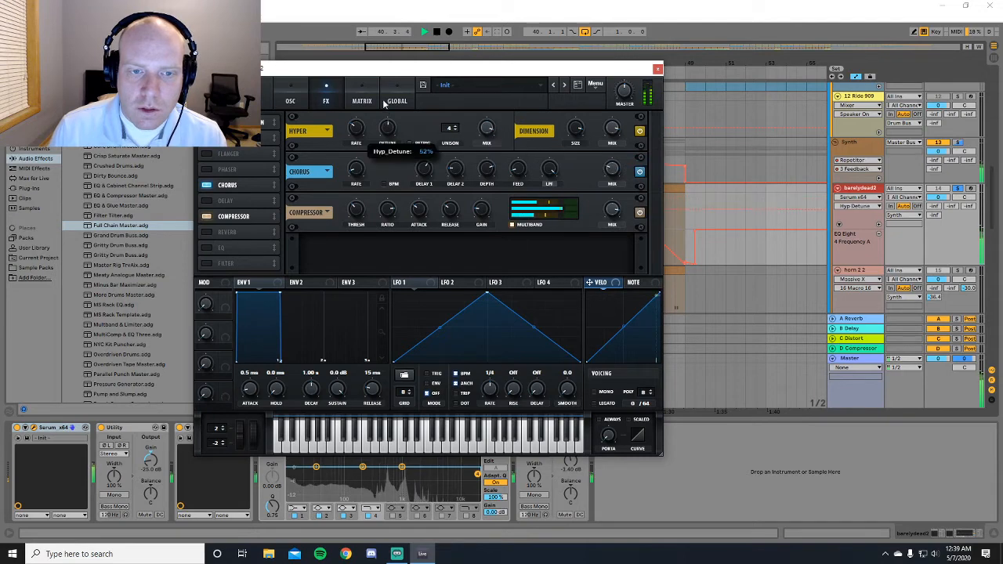
click(356, 128)
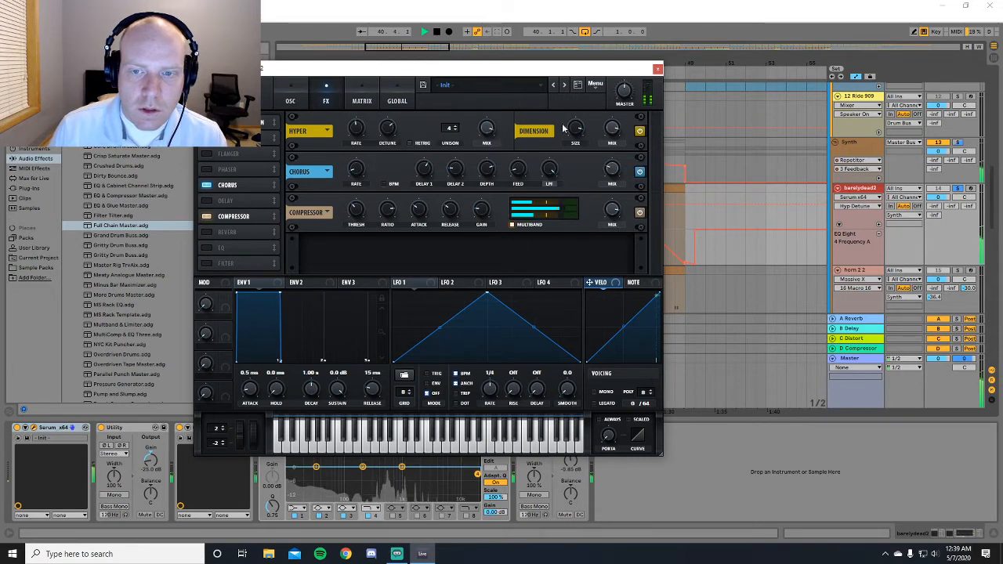
click(658, 70)
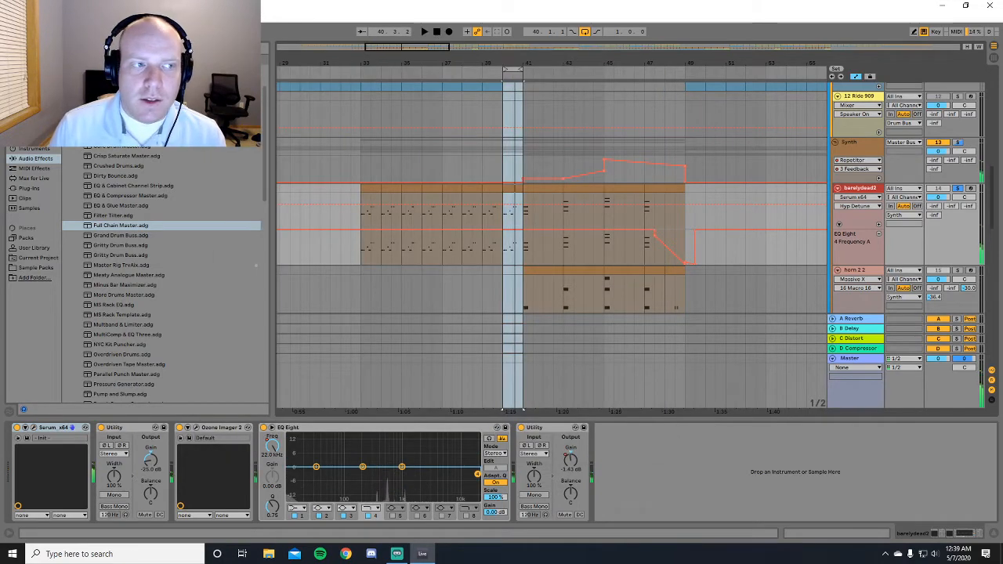
click(9, 16)
mouse_move(47, 52)
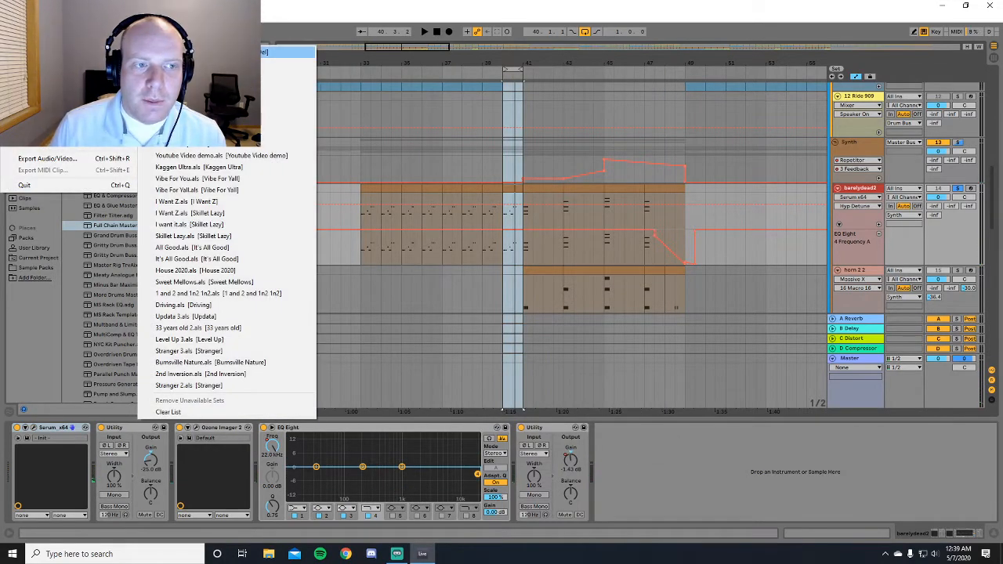
click(329, 12)
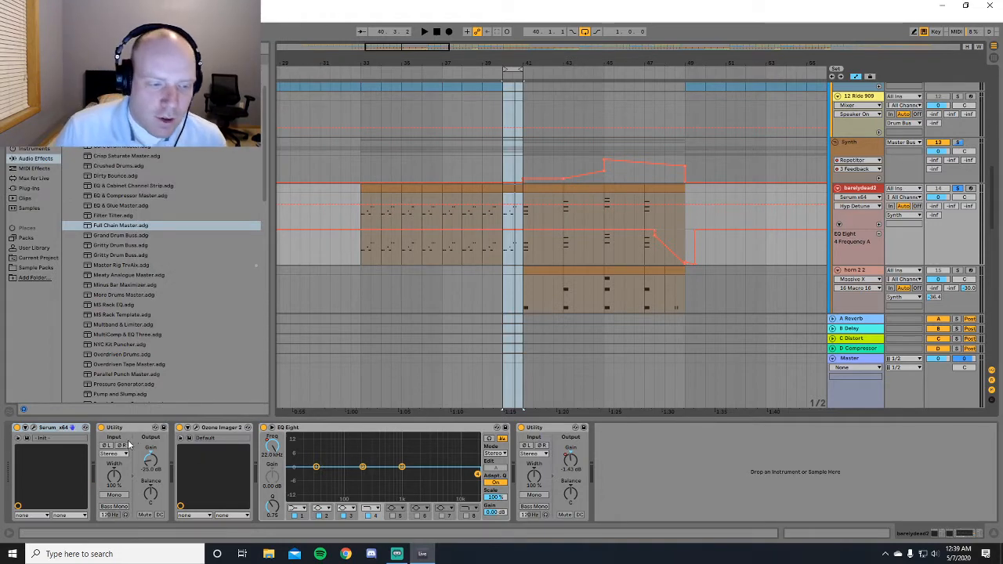
With the loop playing, set the Ozone Imager 2 on barelydead2 to 79% Width and 16.5 ms Stereoize, then close it and stop playback
click(197, 428)
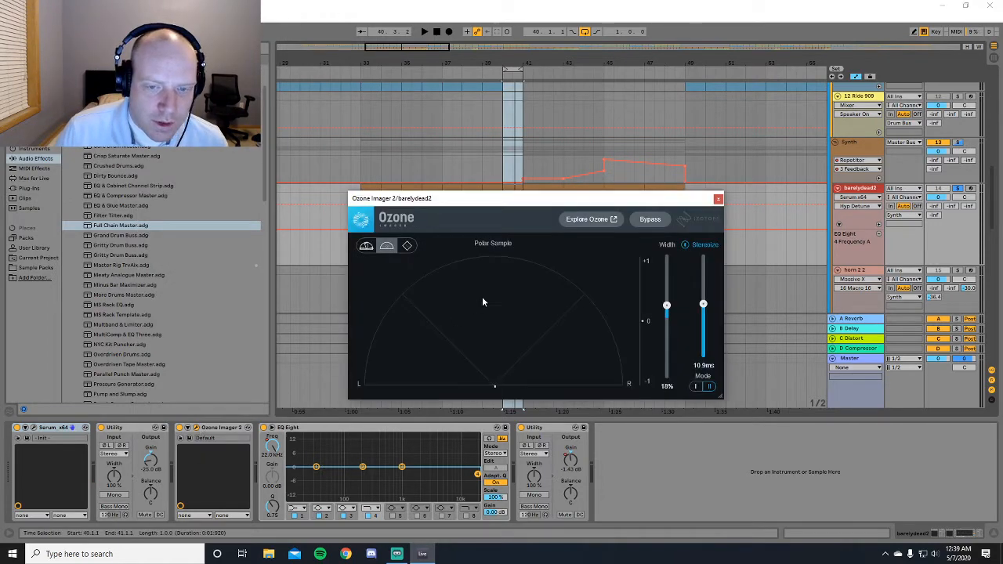
click(503, 75)
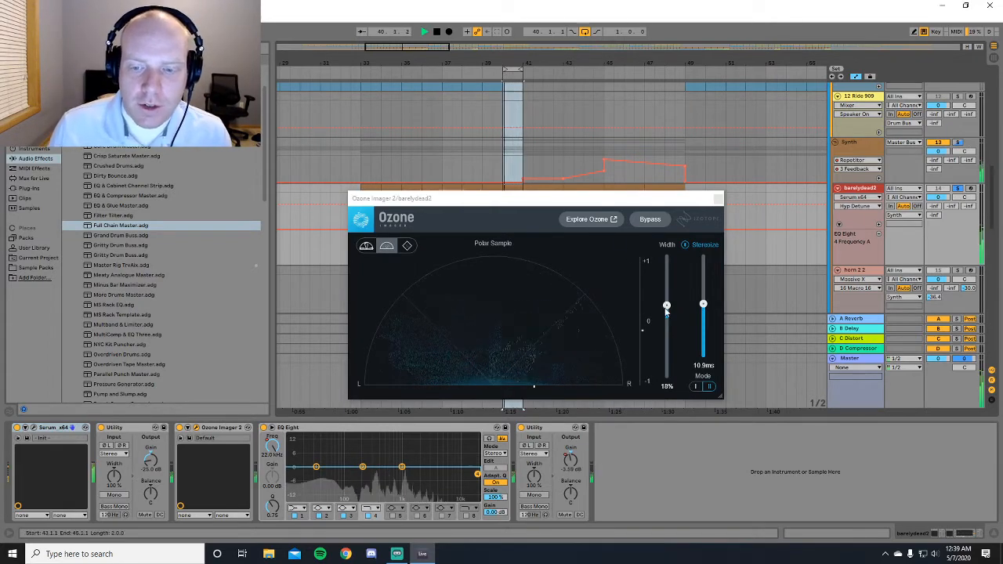
drag(666, 305, 666, 256)
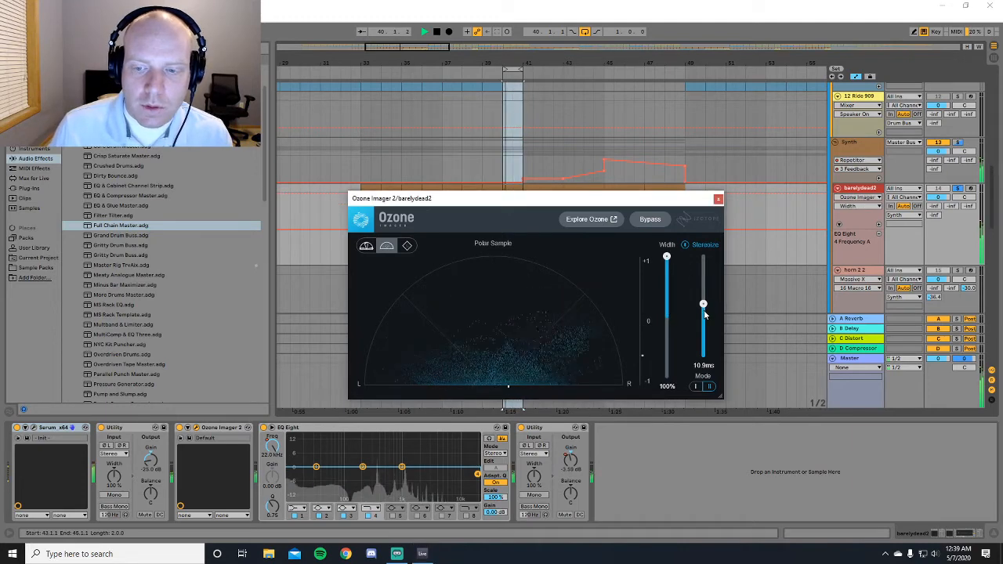
drag(704, 303, 704, 267)
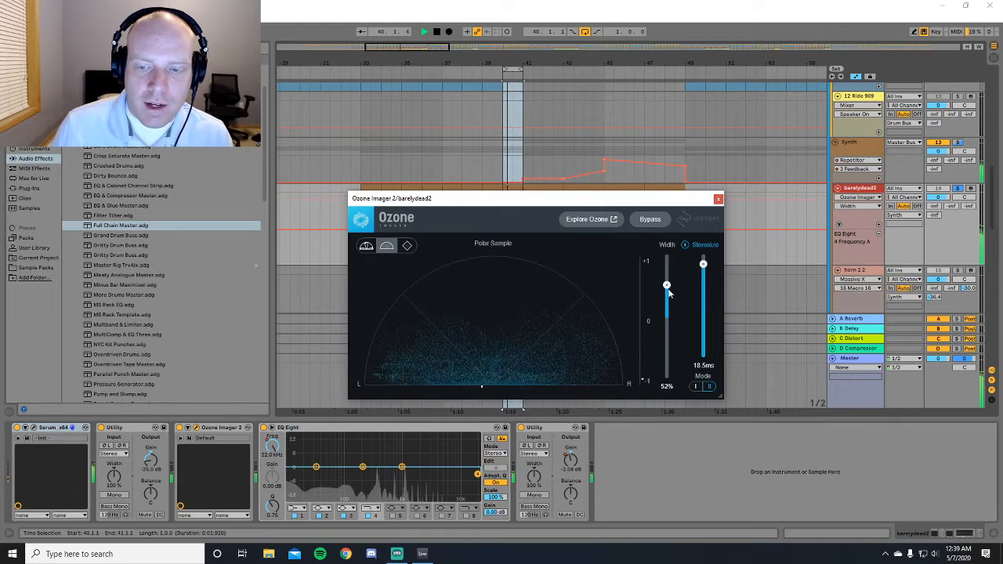
drag(702, 266, 667, 269)
drag(704, 356, 704, 276)
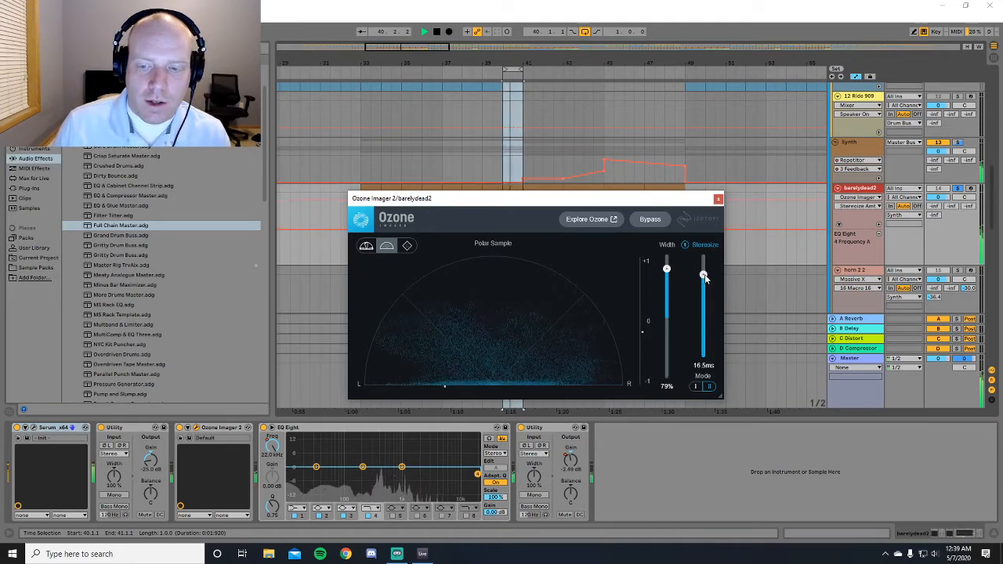
click(718, 199)
click(437, 31)
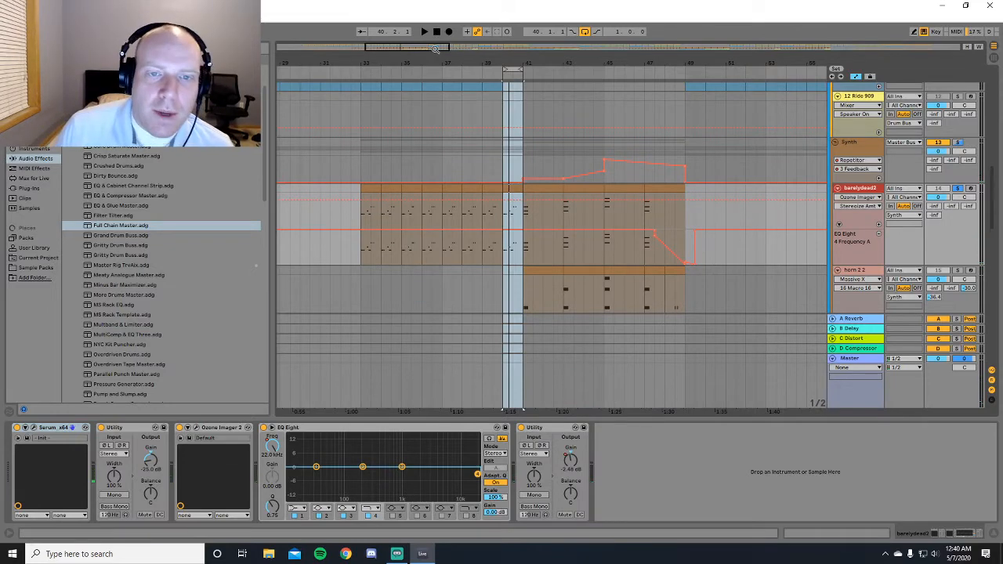
Clear the track solos and display the Drum Bus device chain
mouse_move(435, 50)
mouse_down()
mouse_move(430, 41)
mouse_move(445, 56)
mouse_move(453, 48)
mouse_up()
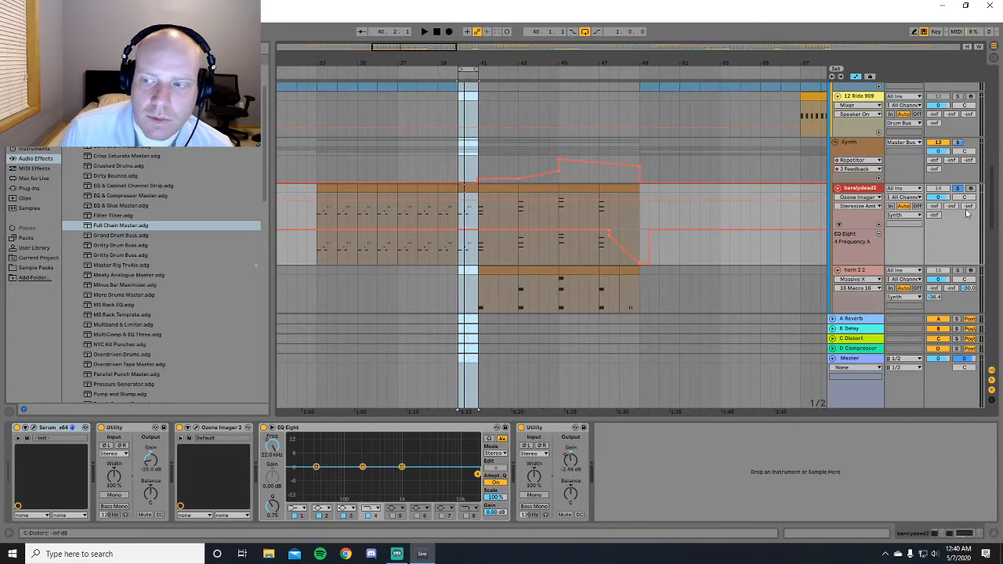
drag(993, 205, 1002, 93)
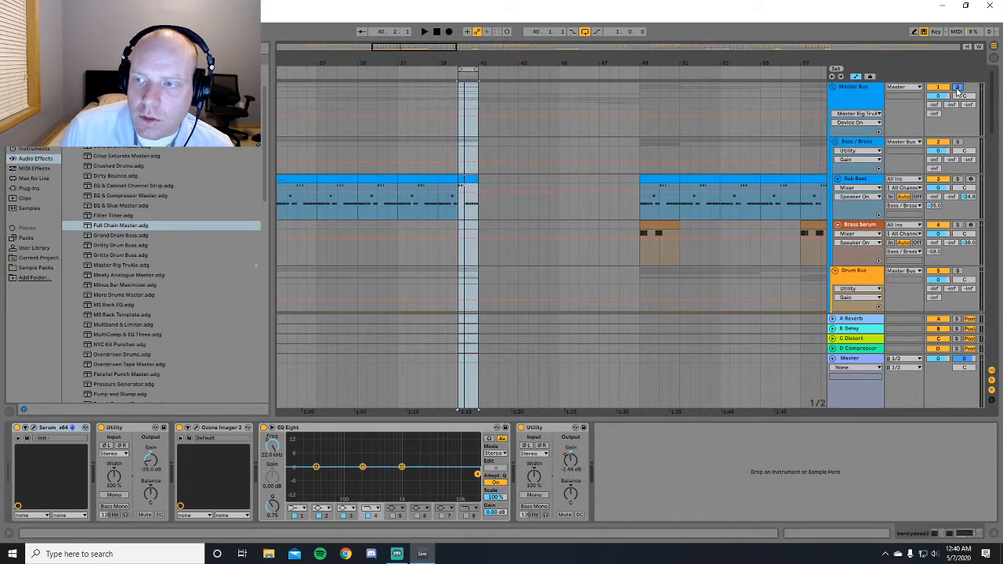
drag(994, 92, 991, 278)
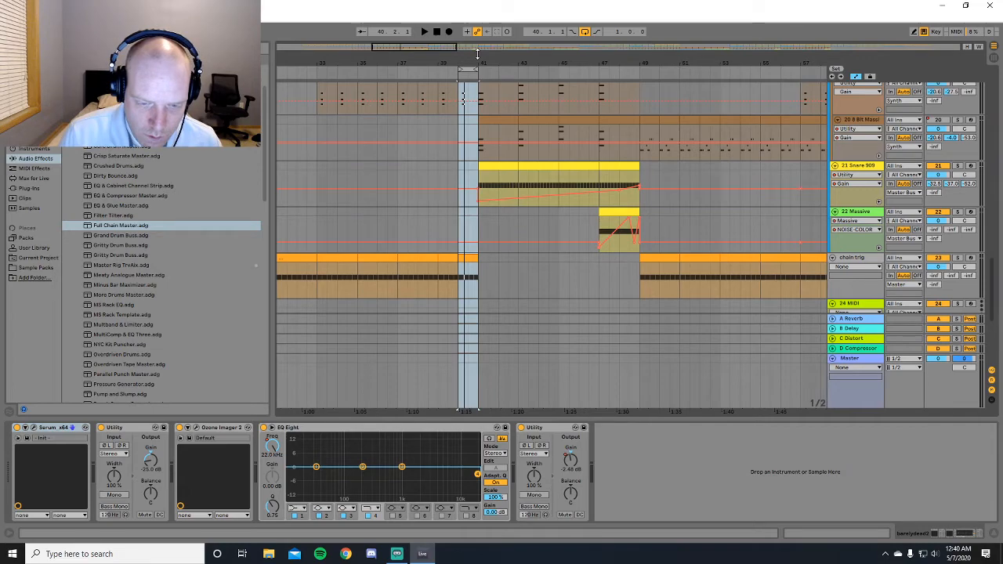
scroll(824, 131, down, 5)
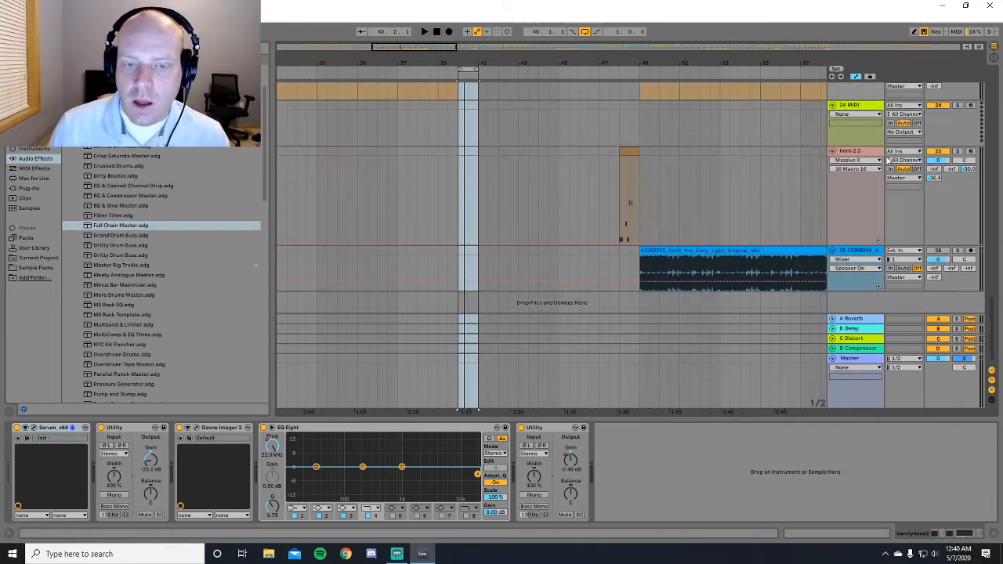
scroll(999, 242, up, 3)
drag(995, 300, 997, 106)
click(905, 192)
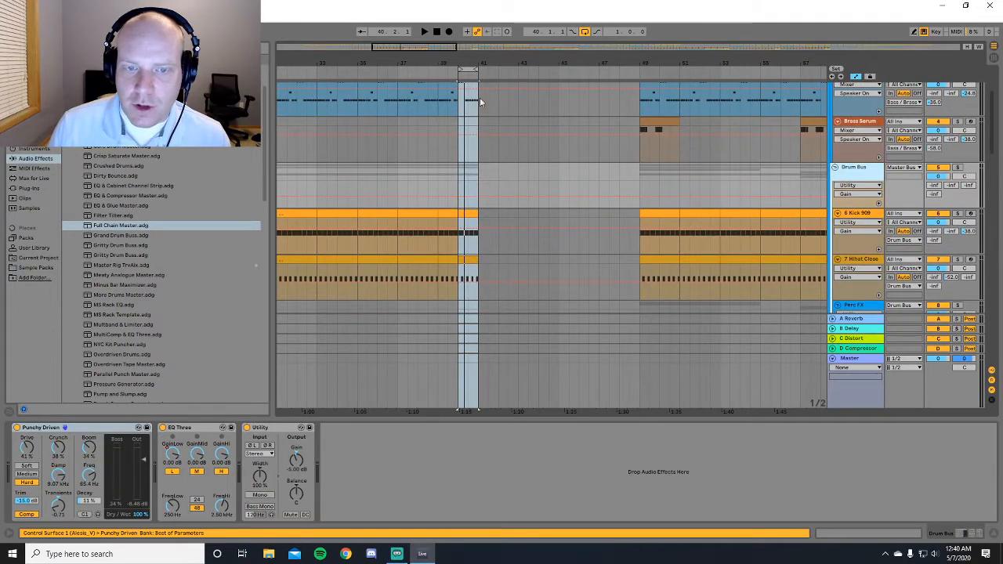
Start playback with an eight-bar loop from bar 49, keeping the Drum Bus device chain displayed
drag(467, 68, 553, 70)
key(space)
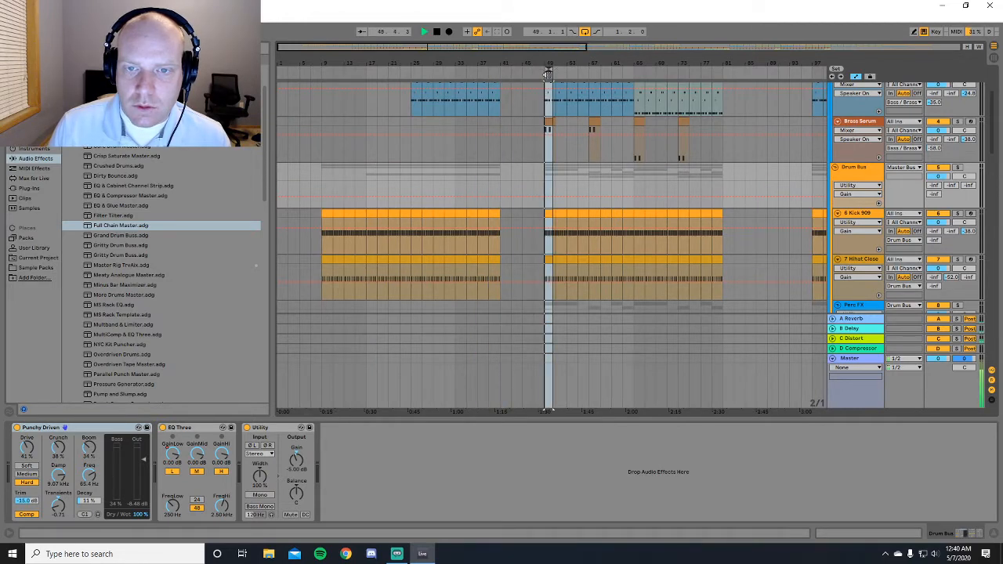
click(963, 389)
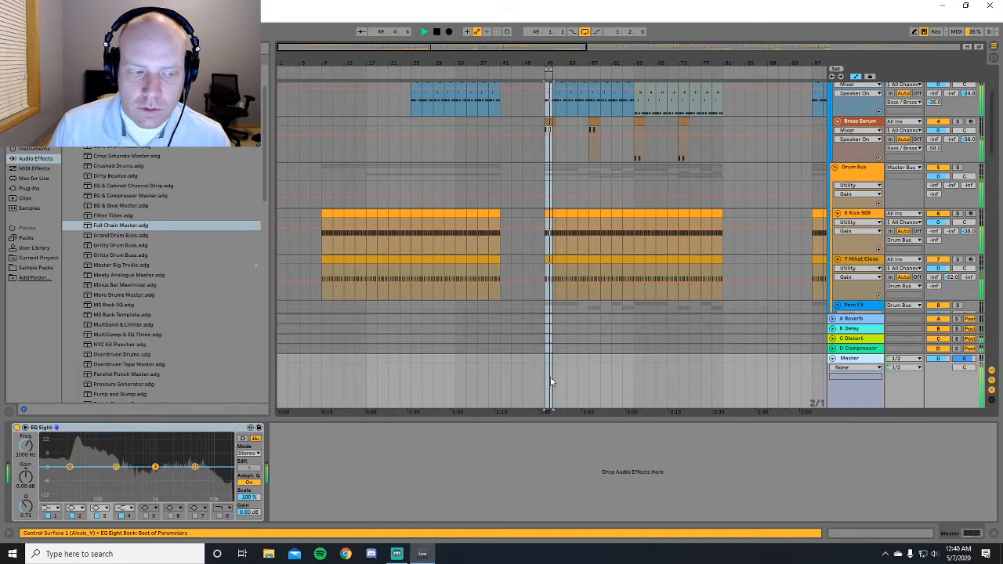
click(862, 194)
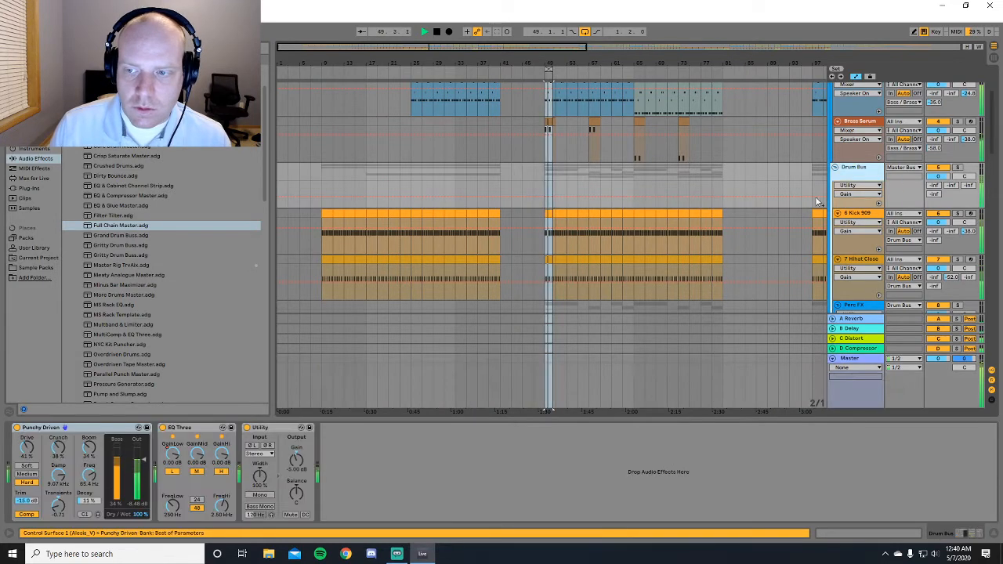
drag(551, 69, 590, 69)
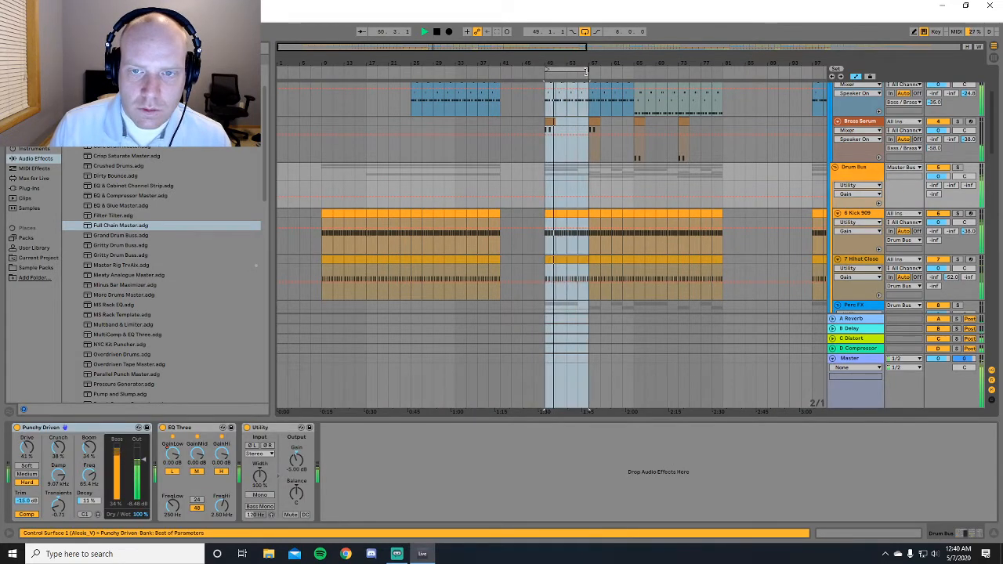
Compare the drums with the Drum Bus's Punchy Driven device off and on while the loop plays, leaving it enabled
click(18, 430)
click(18, 430)
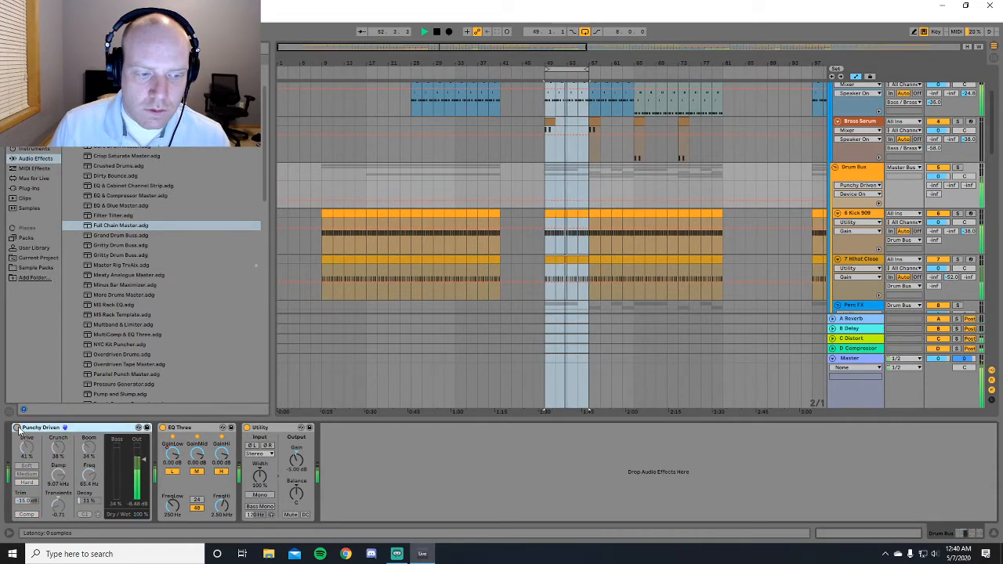
click(18, 429)
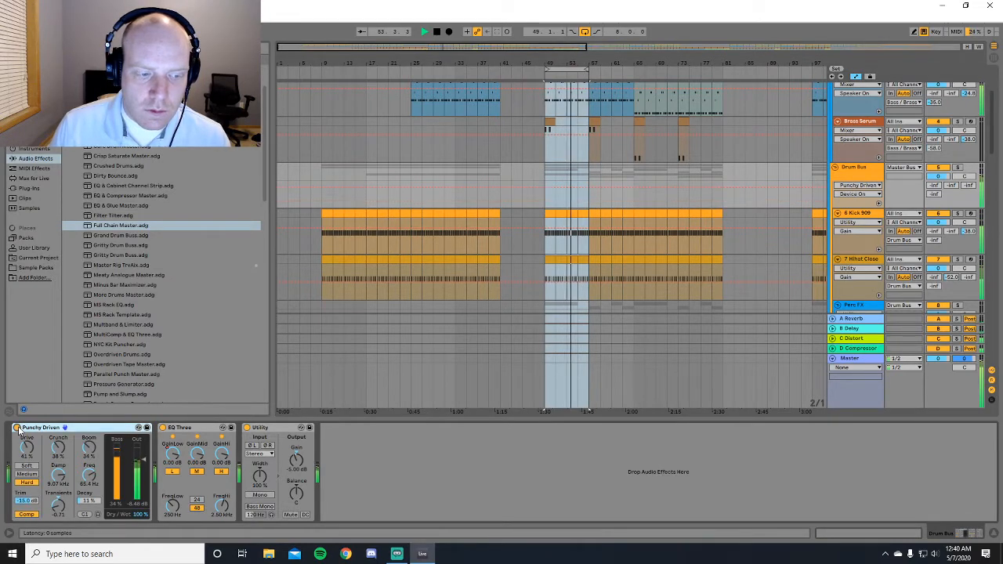
click(18, 430)
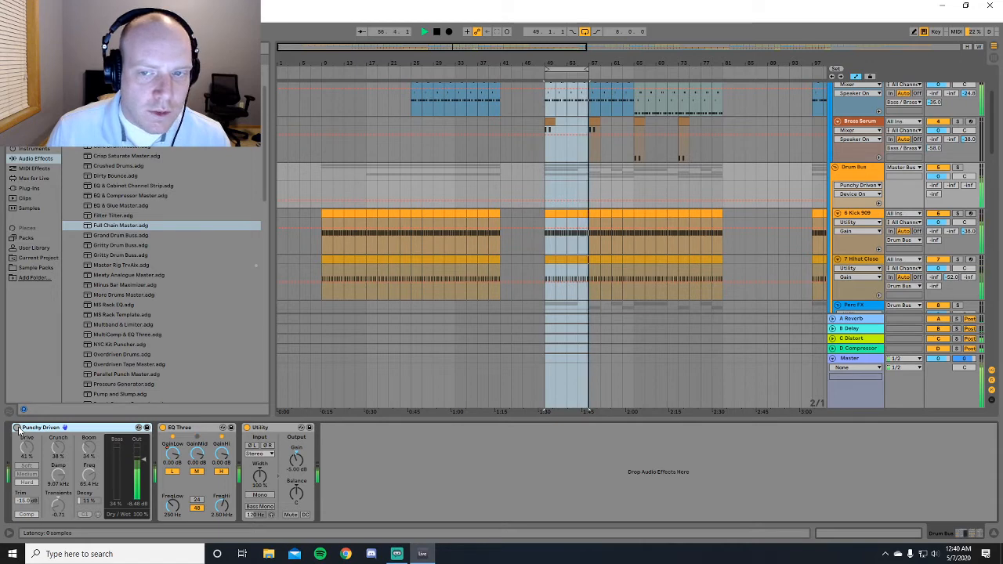
click(18, 429)
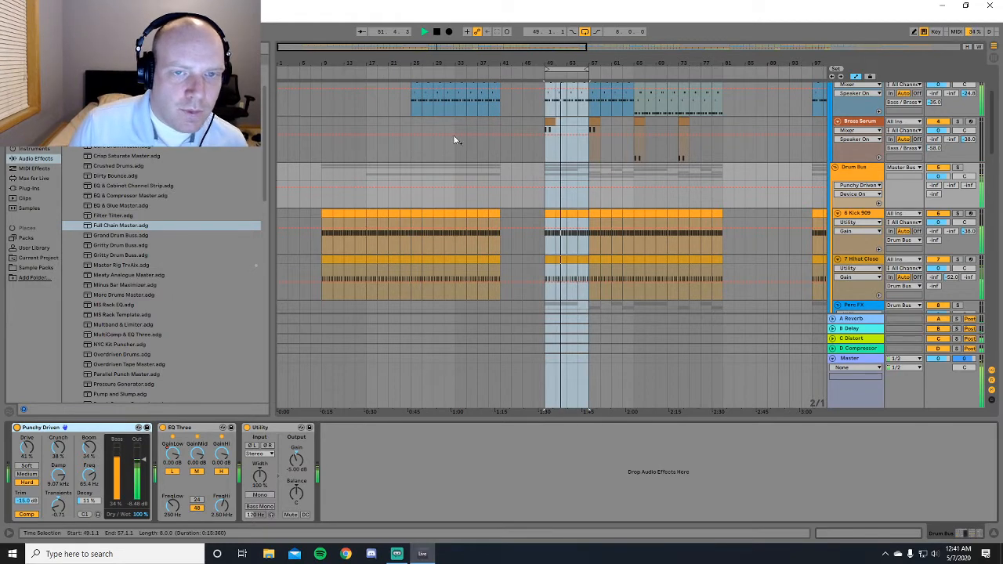
Stop playback, solo the 6 Kick 909 track with its device chain displayed, and play the loop again
click(437, 32)
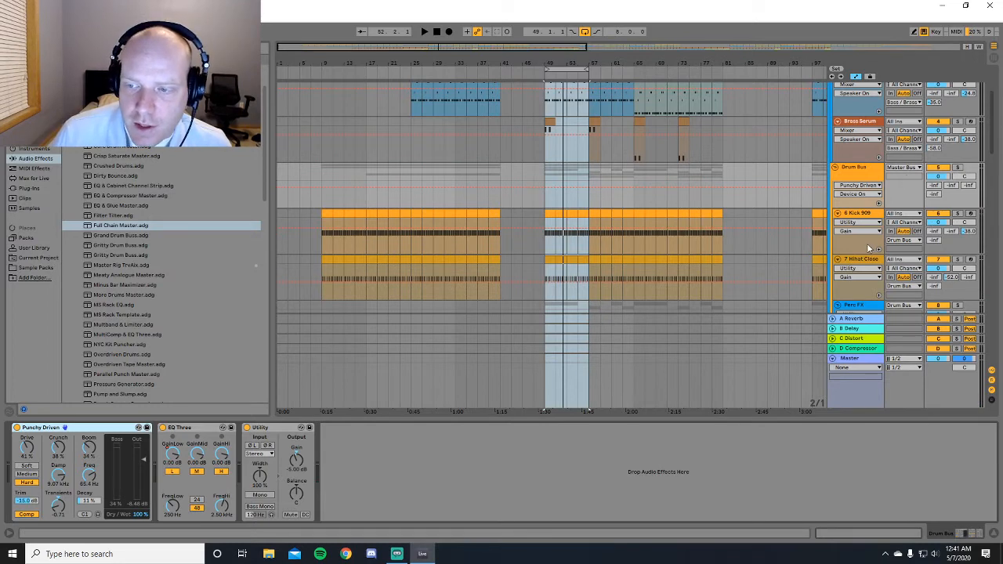
click(860, 233)
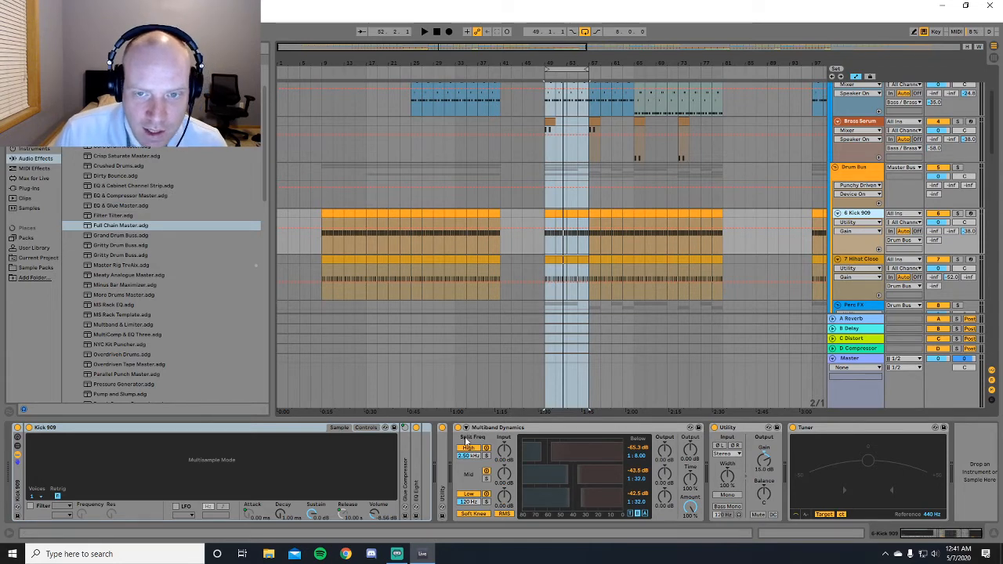
click(957, 213)
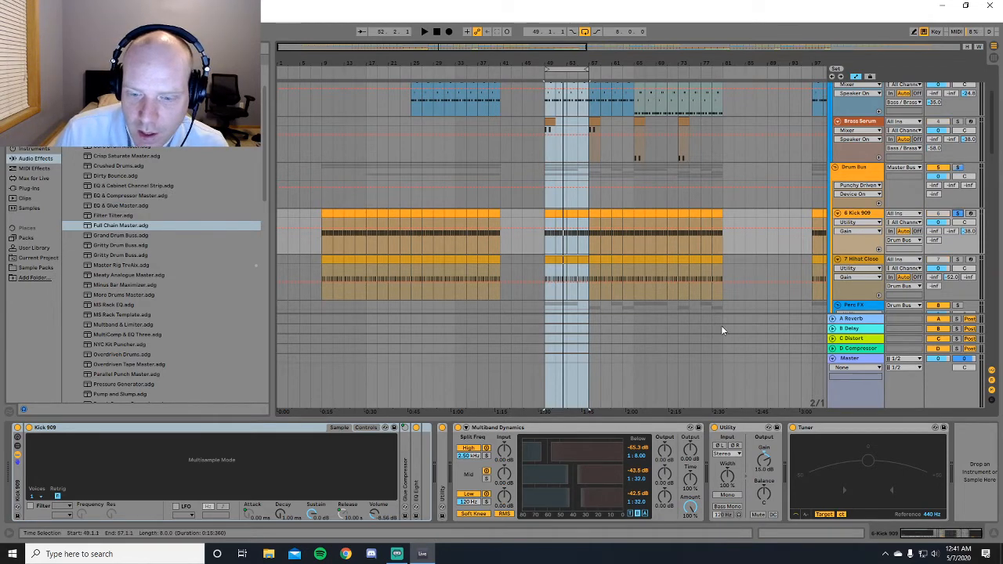
key(space)
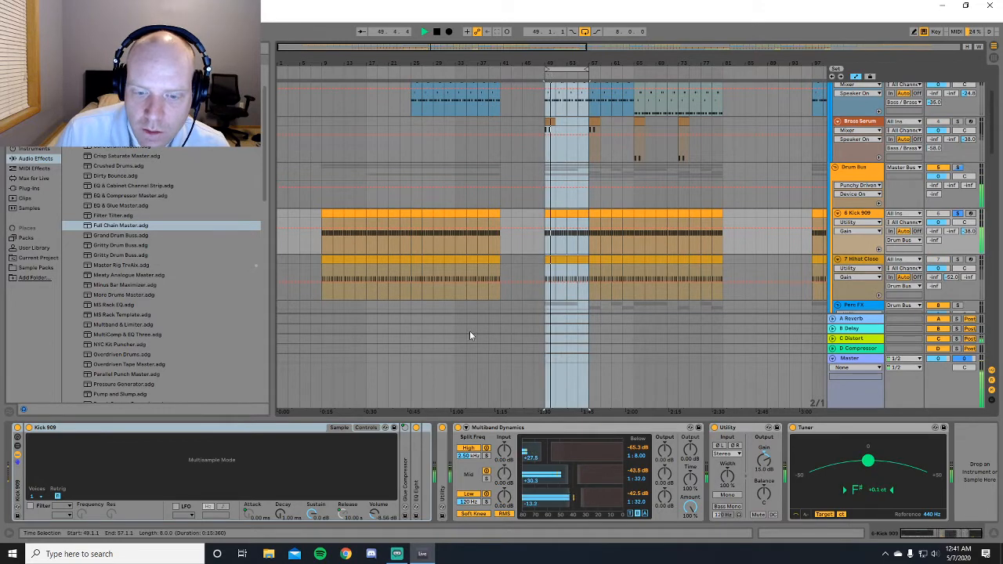
Compare the soloed kick with its Multiband Dynamics off and on, leaving the device enabled
click(459, 429)
click(458, 428)
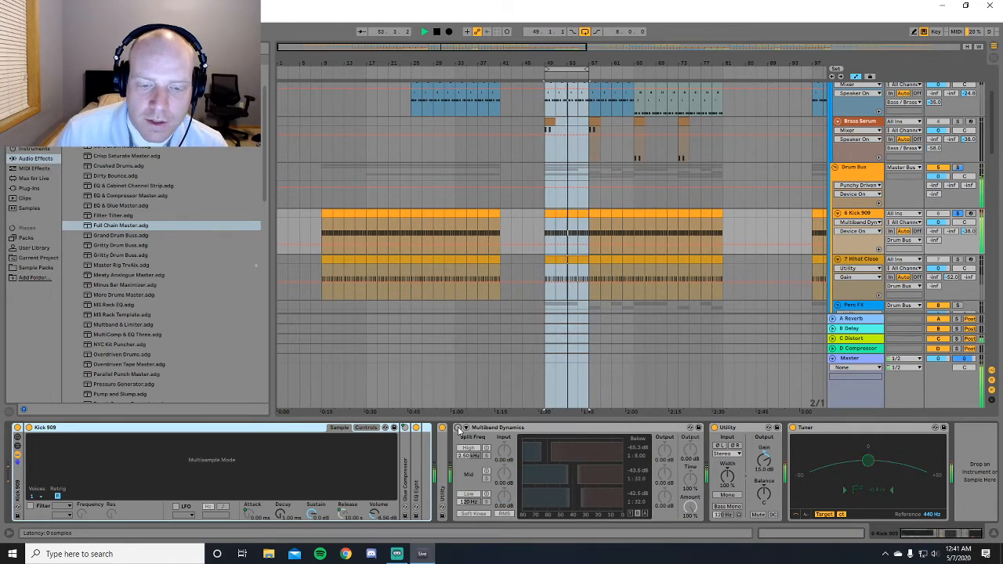
click(458, 429)
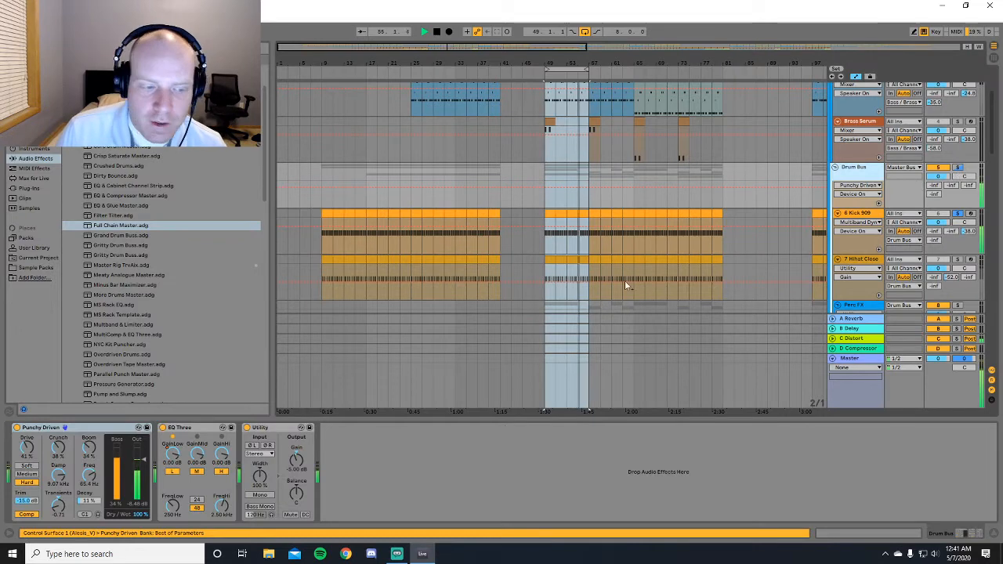
Turn off the Drum Bus's Punchy Driven, compare the kick with its Multiband Dynamics off and on, and re-enable Punchy Driven
click(17, 428)
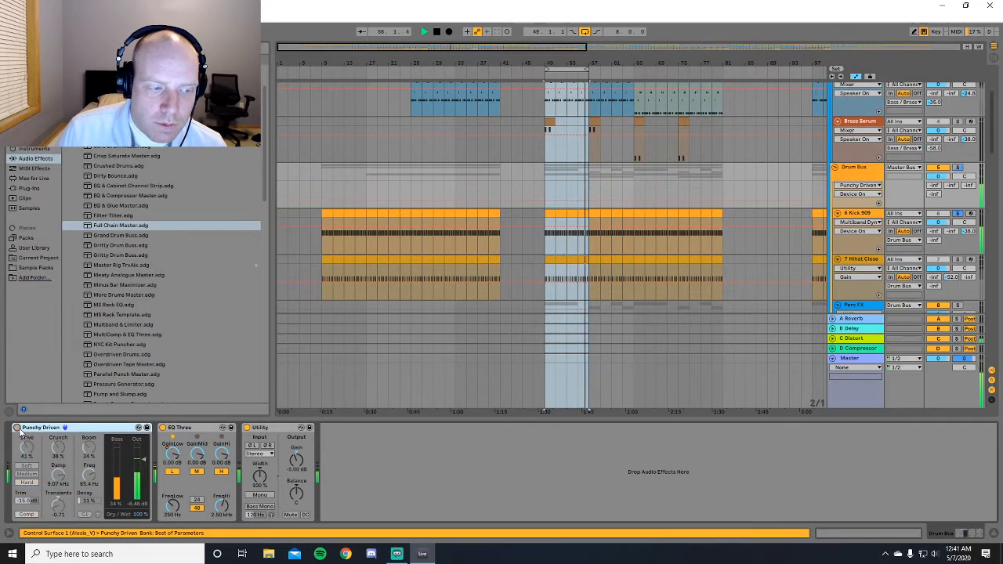
click(845, 234)
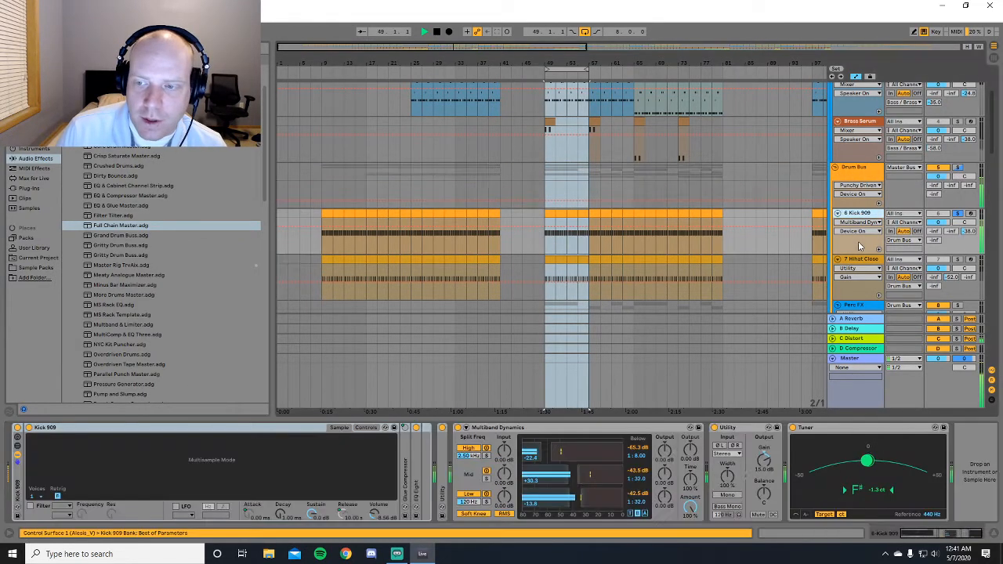
click(458, 427)
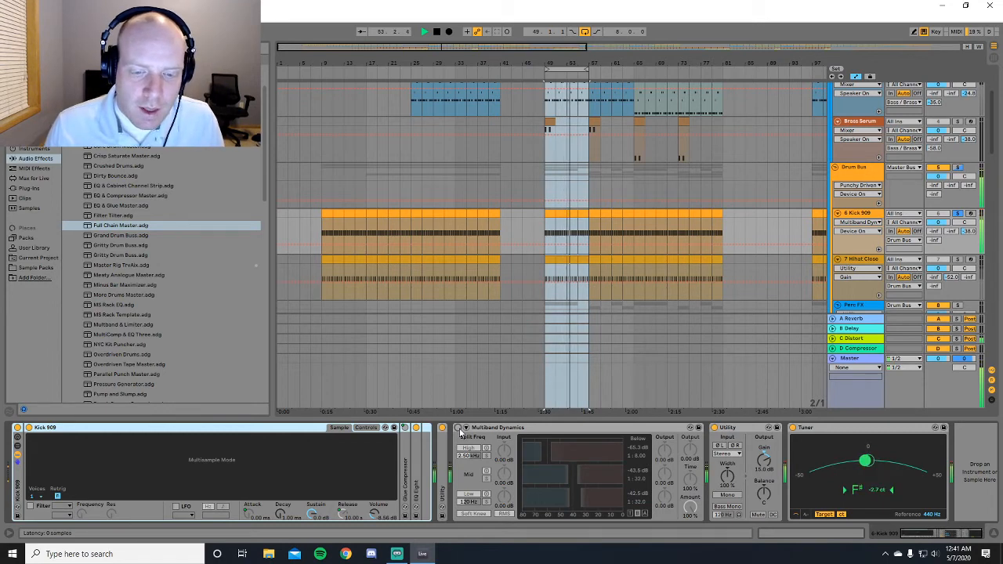
click(458, 428)
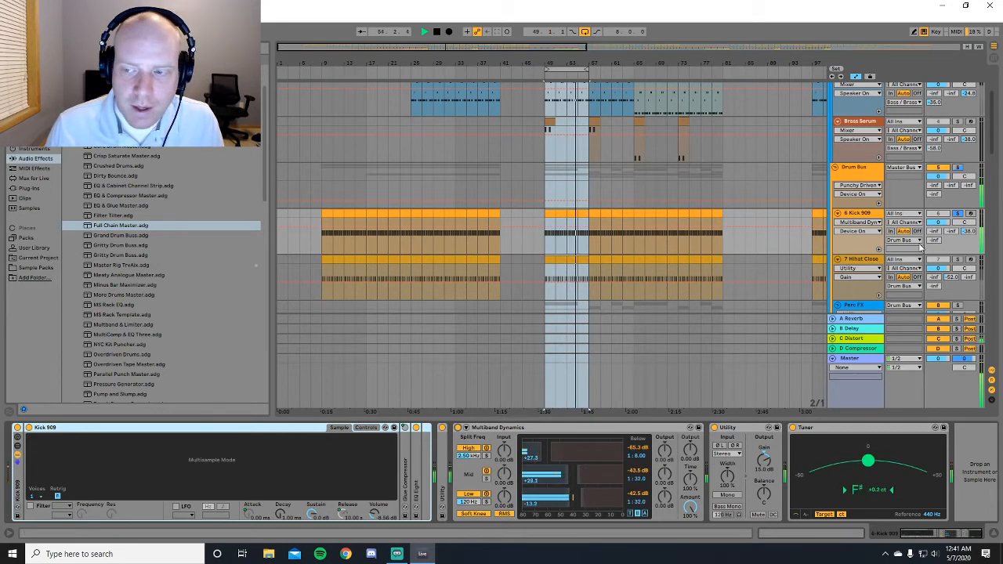
click(906, 191)
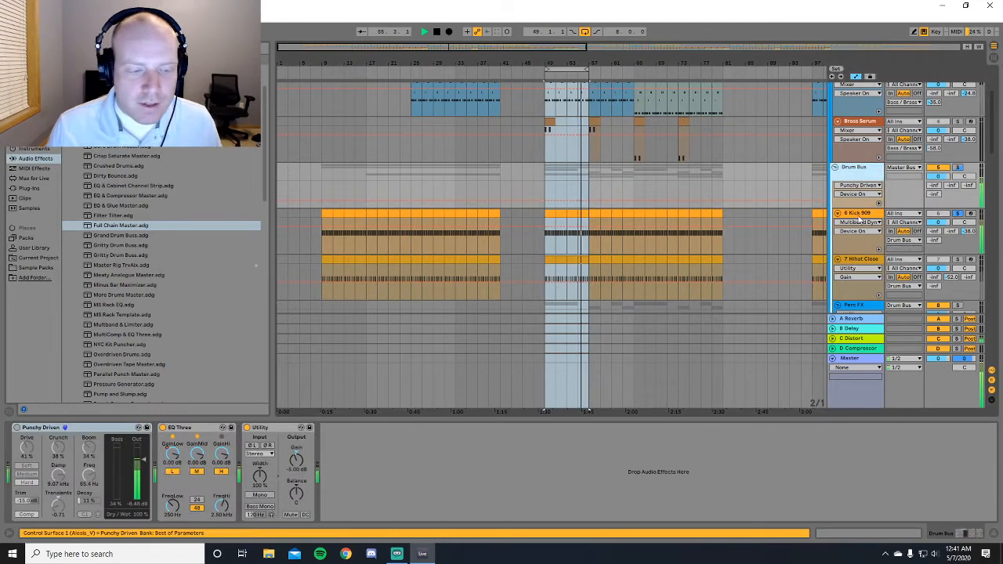
click(17, 428)
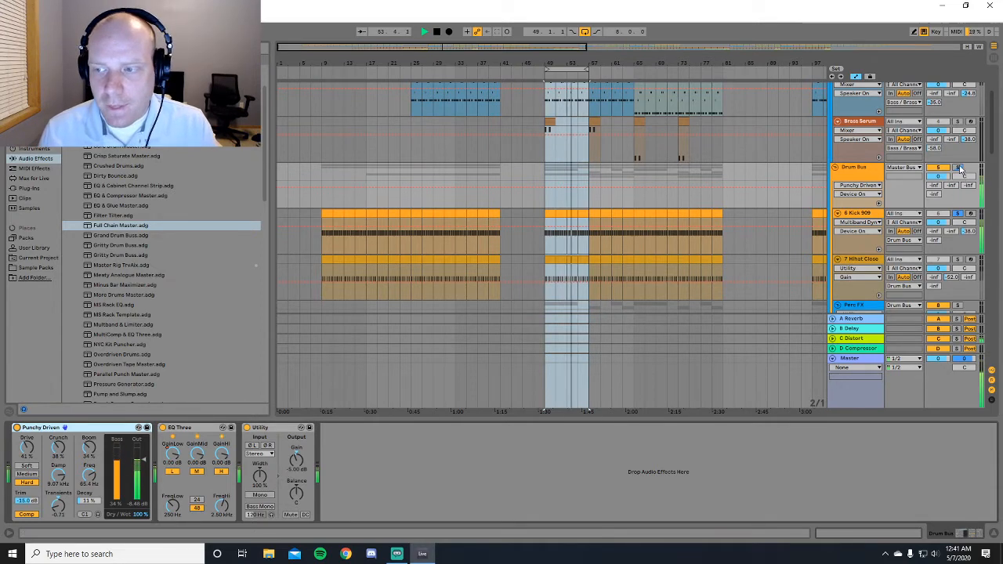
Display the Kick 909 rack's macro controls and chain list, and reset its Pitch macro to 0 st
click(847, 249)
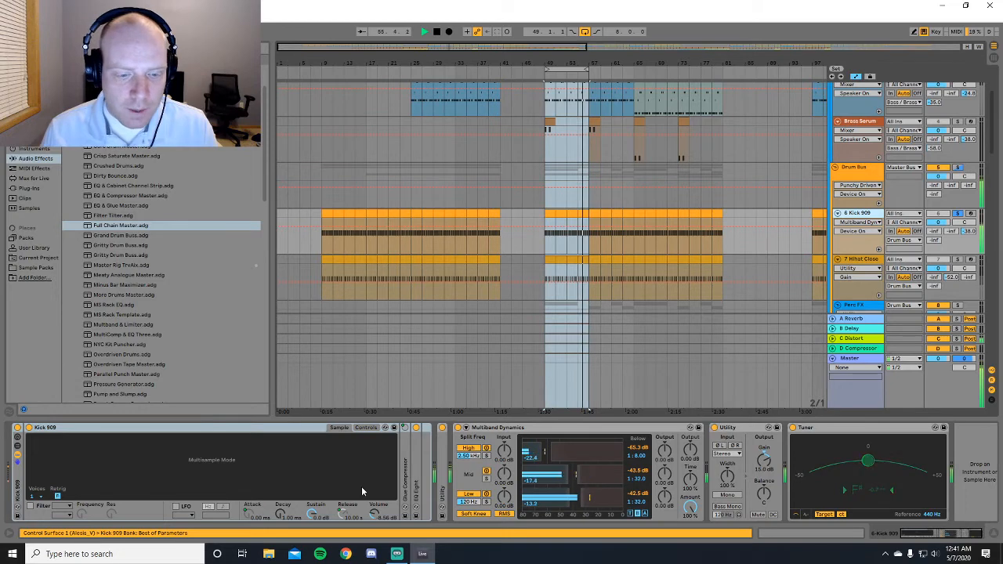
click(923, 535)
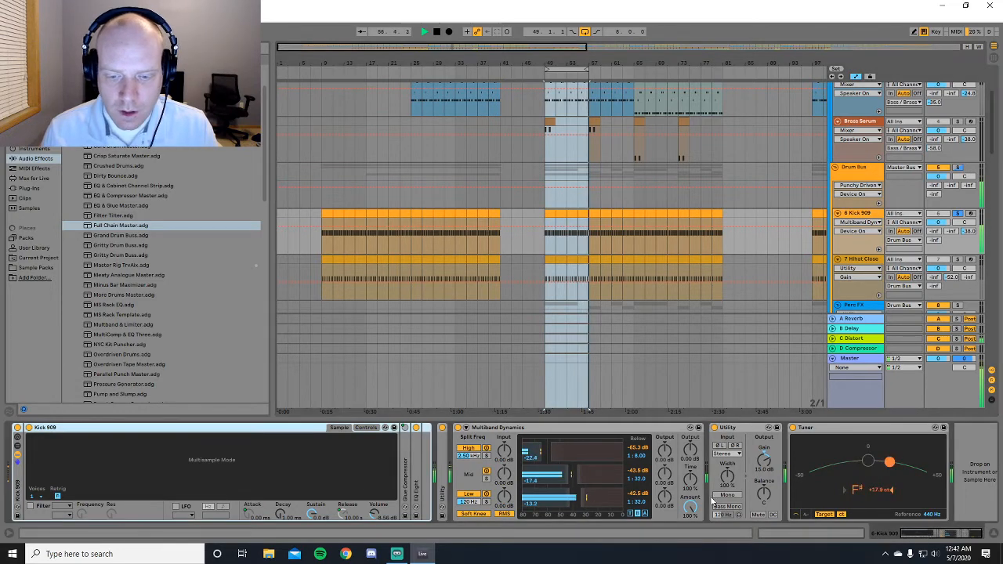
click(17, 444)
click(18, 436)
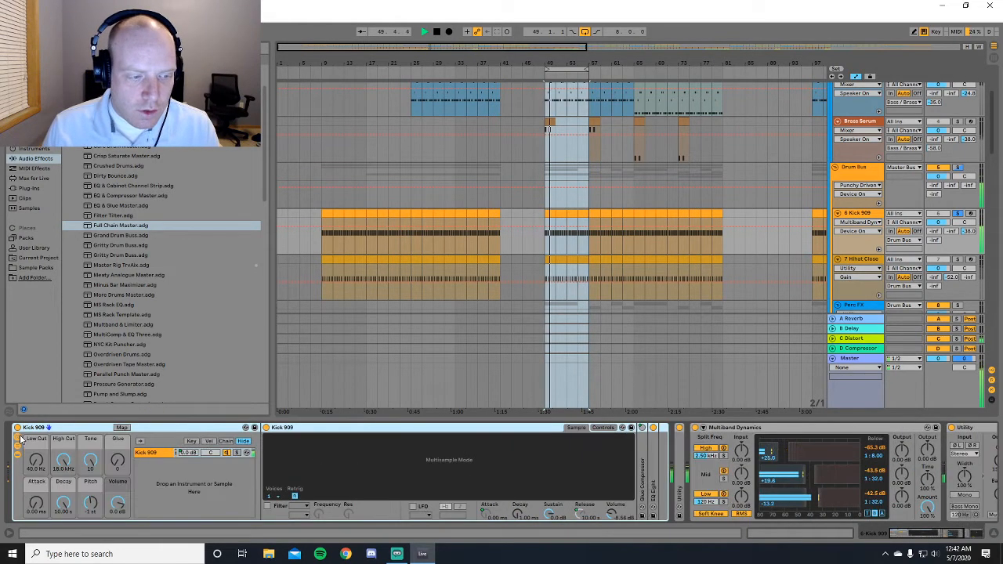
double_click(91, 503)
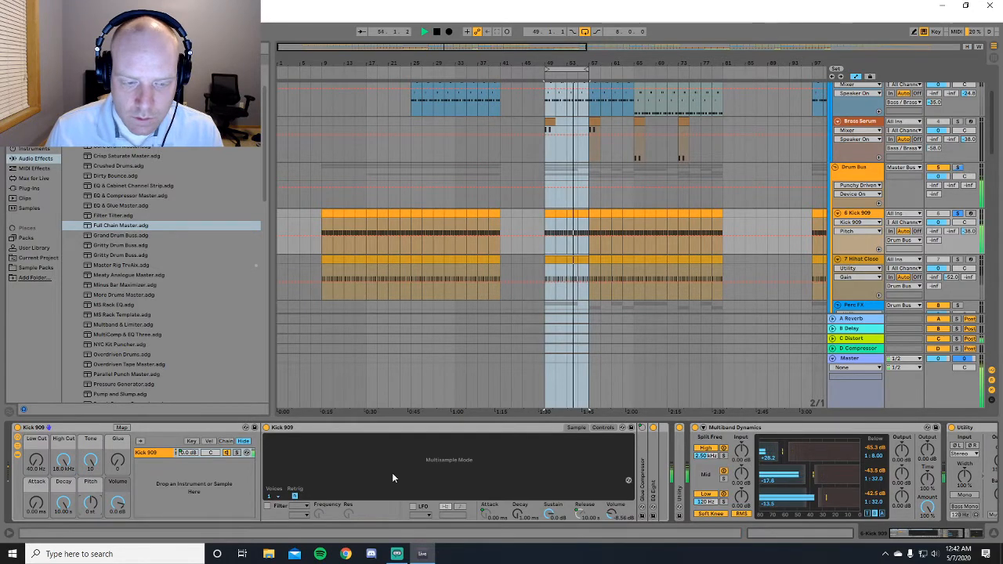
Show the Kick 909 sampler's controls, set Detune to 0 ct and check the kick's pitch on the Tuner
click(602, 428)
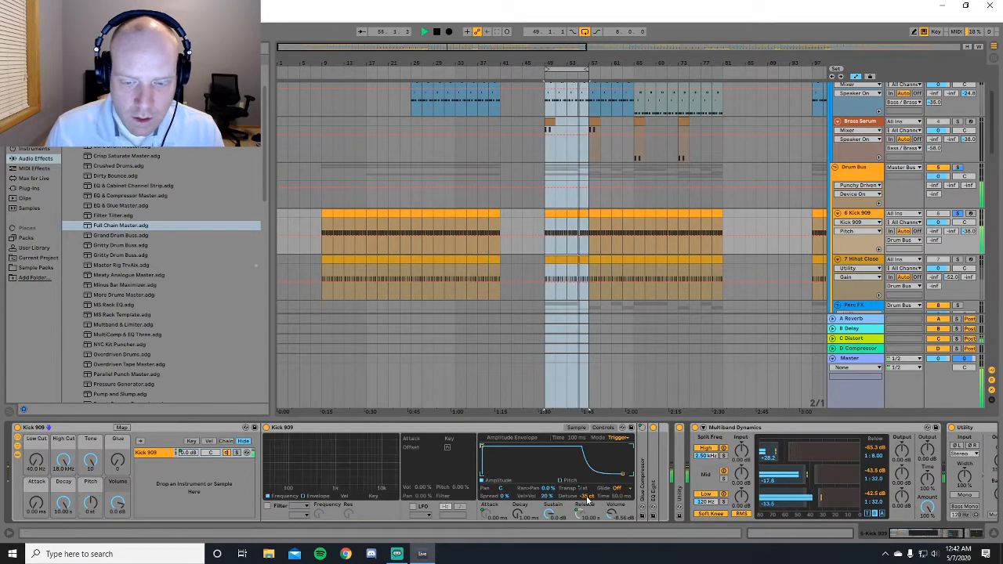
drag(587, 499, 587, 492)
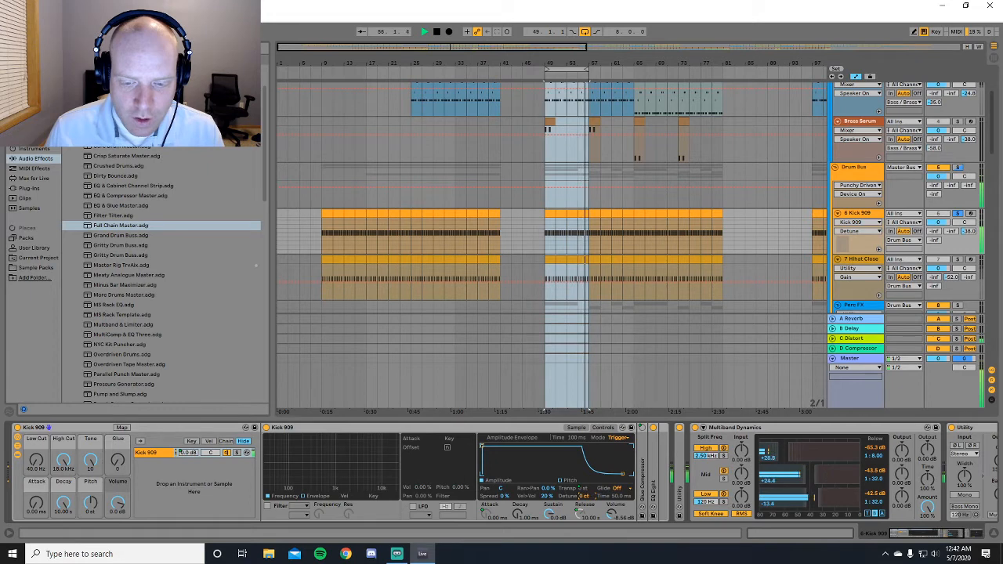
drag(907, 533, 941, 535)
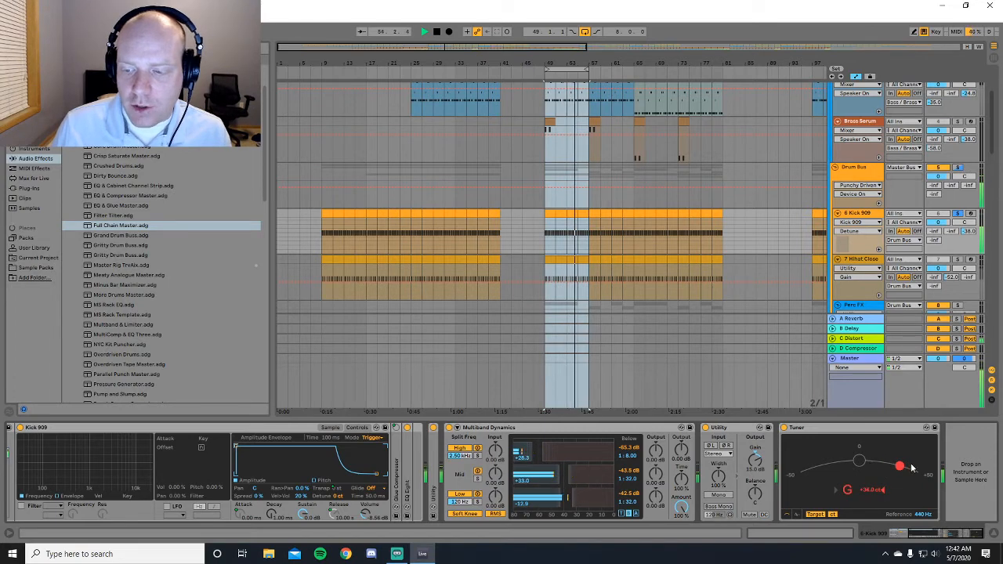
Set the Kick 909 rack's Pitch macro to -1 st and check the result on the Tuner
drag(949, 541, 891, 537)
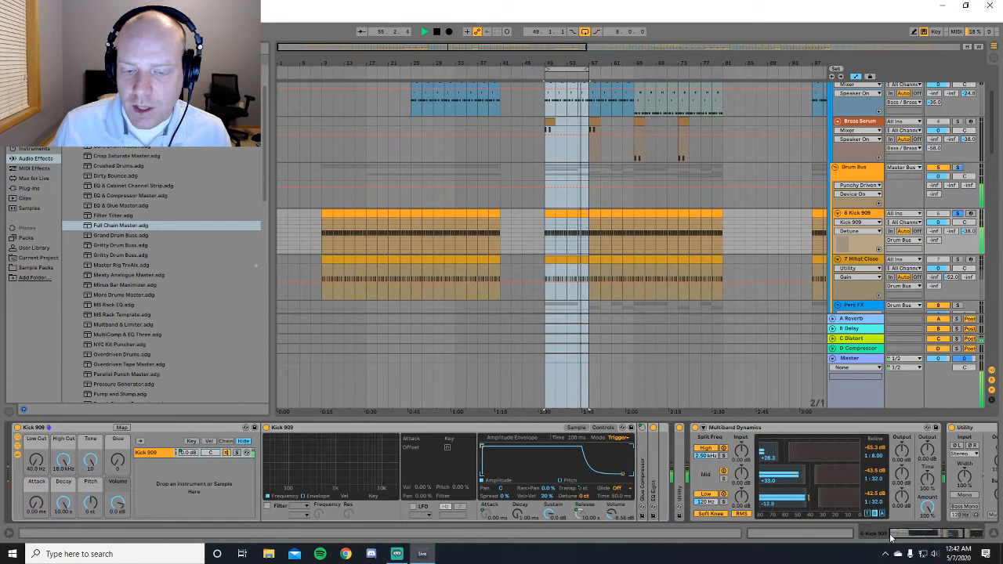
drag(90, 503, 90, 511)
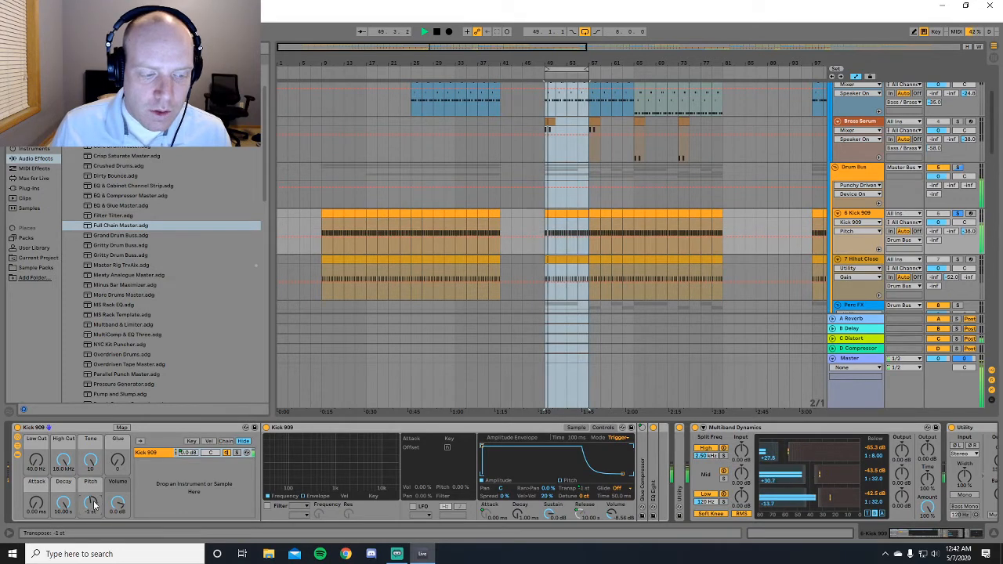
drag(894, 537, 966, 536)
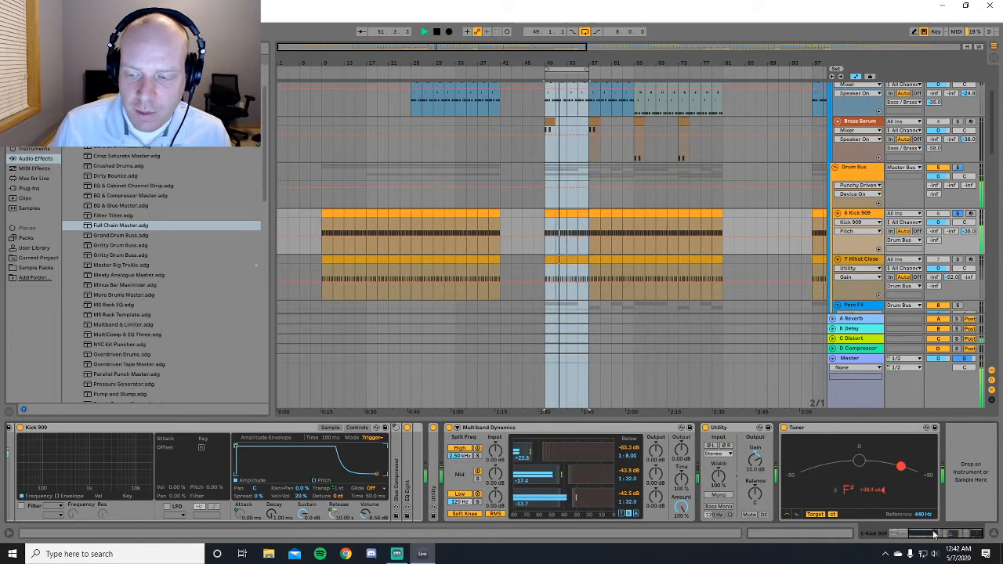
Set the Kick 909 sampler's Detune to -35 ct and check the kick's tuning on the Tuner
drag(934, 534, 900, 549)
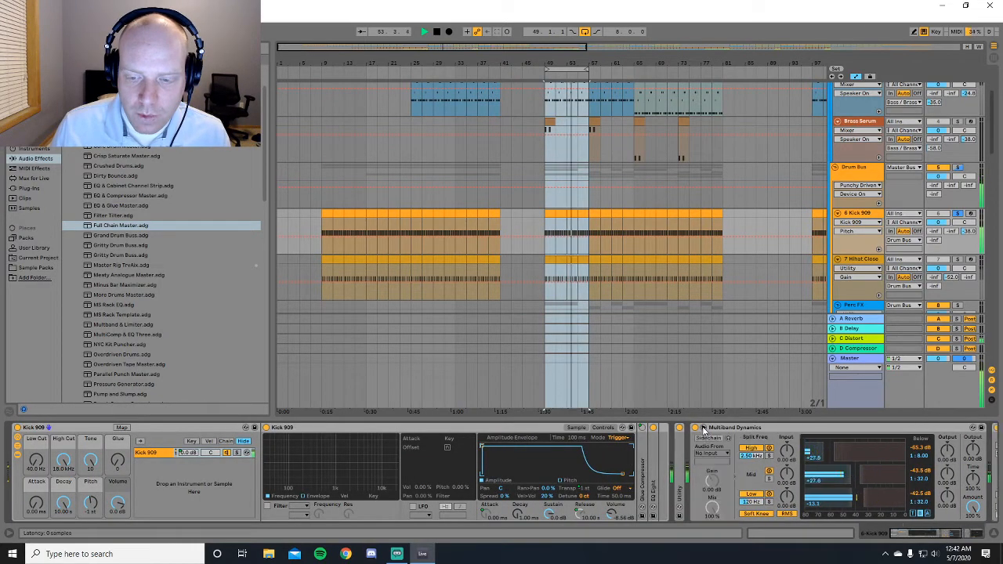
click(585, 497)
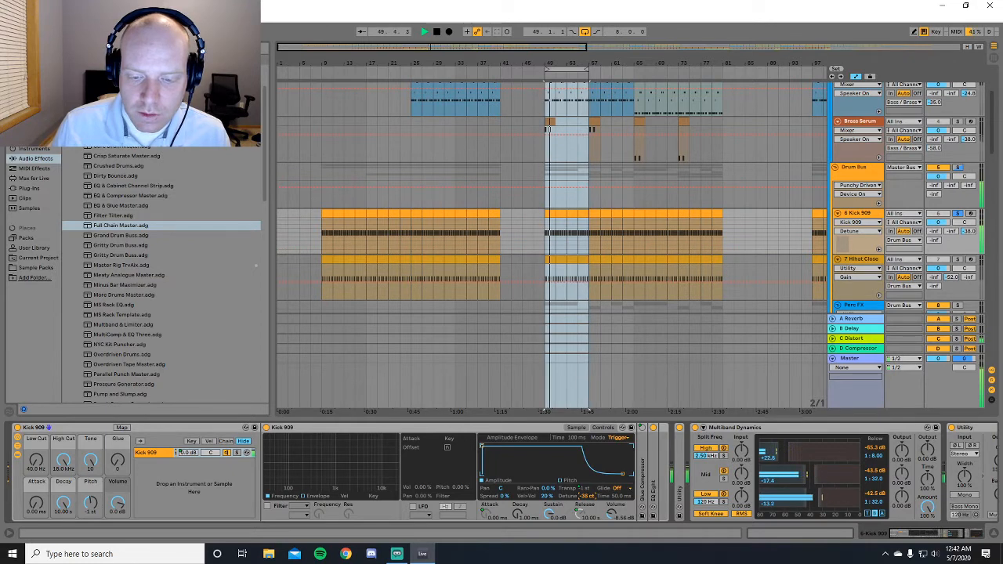
drag(911, 537, 969, 537)
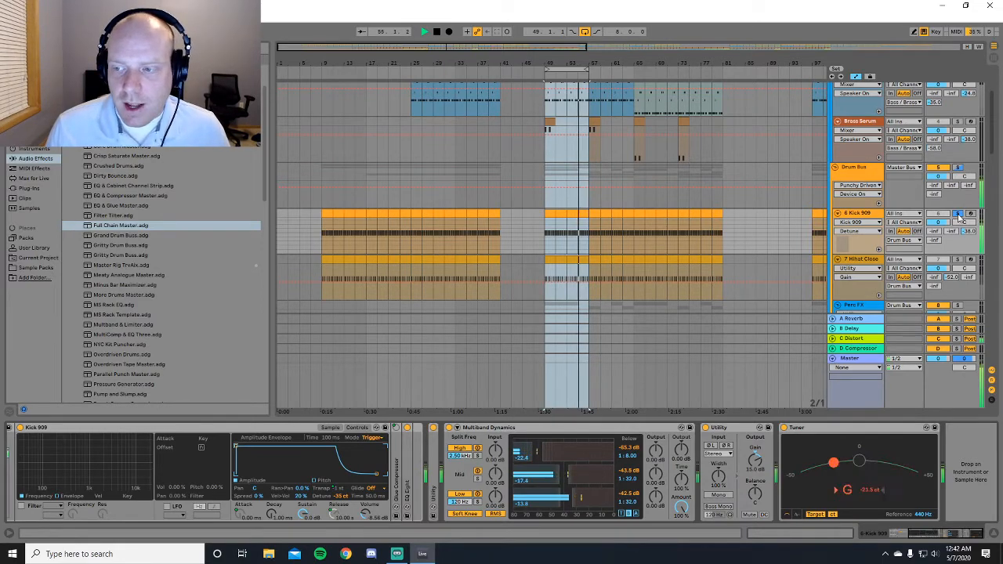
Clear the kick's solo, view the Master track's EQ Eight, and display the Master Bus device chain
drag(992, 143, 997, 329)
click(954, 384)
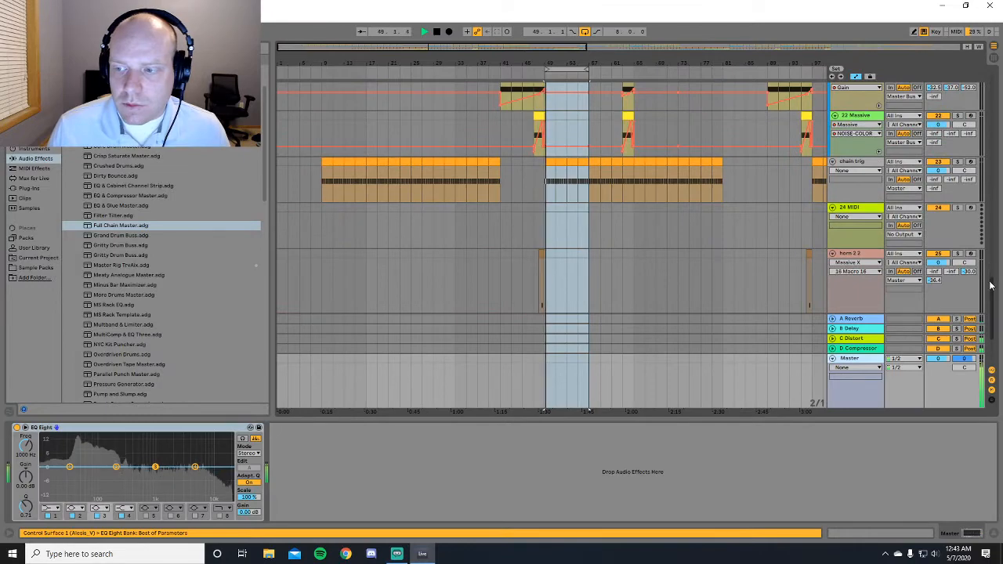
drag(992, 284, 990, 94)
click(969, 121)
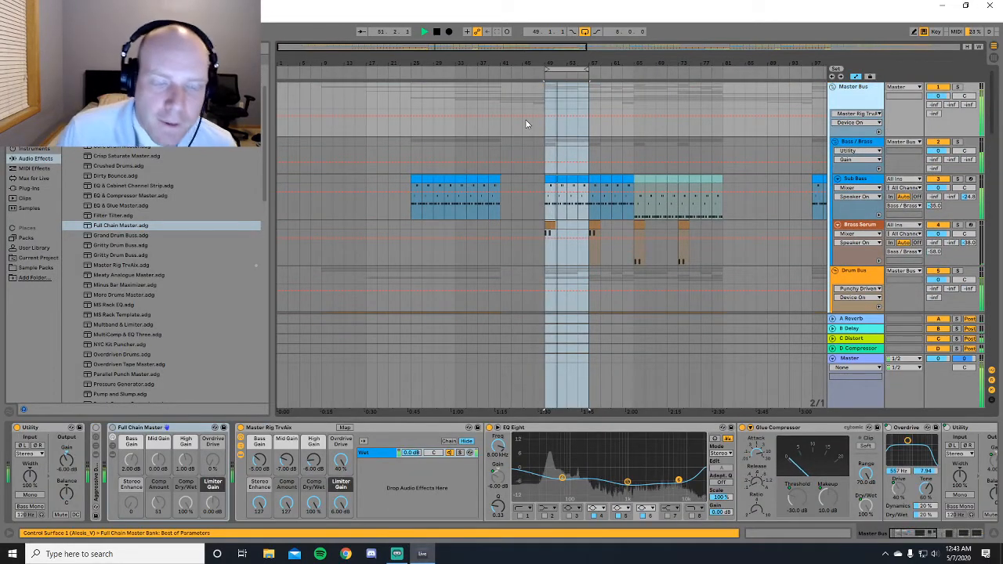
Compare the full mix with the Master Bus's Master Rig TrvAix rack off and on, leaving it enabled
click(240, 428)
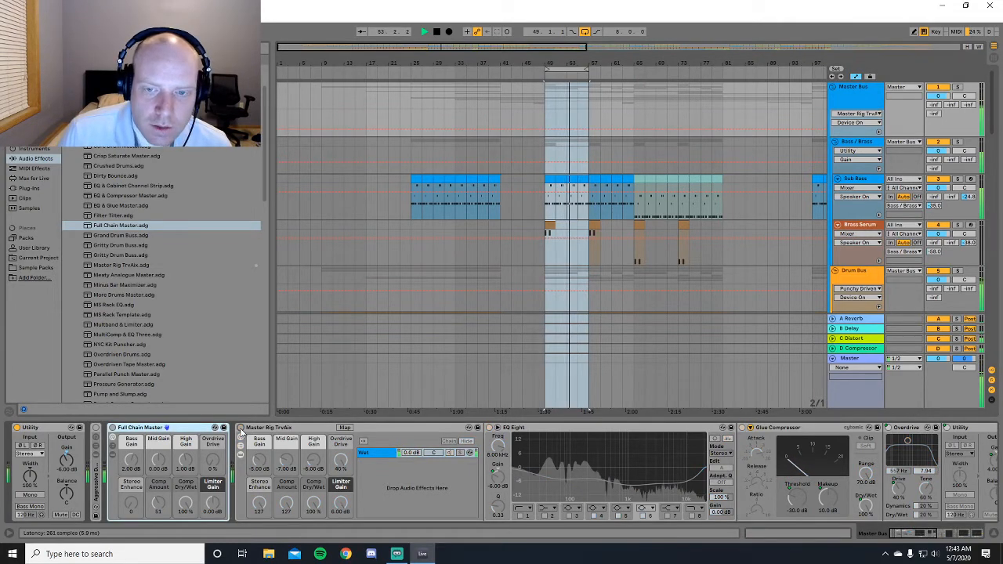
click(240, 428)
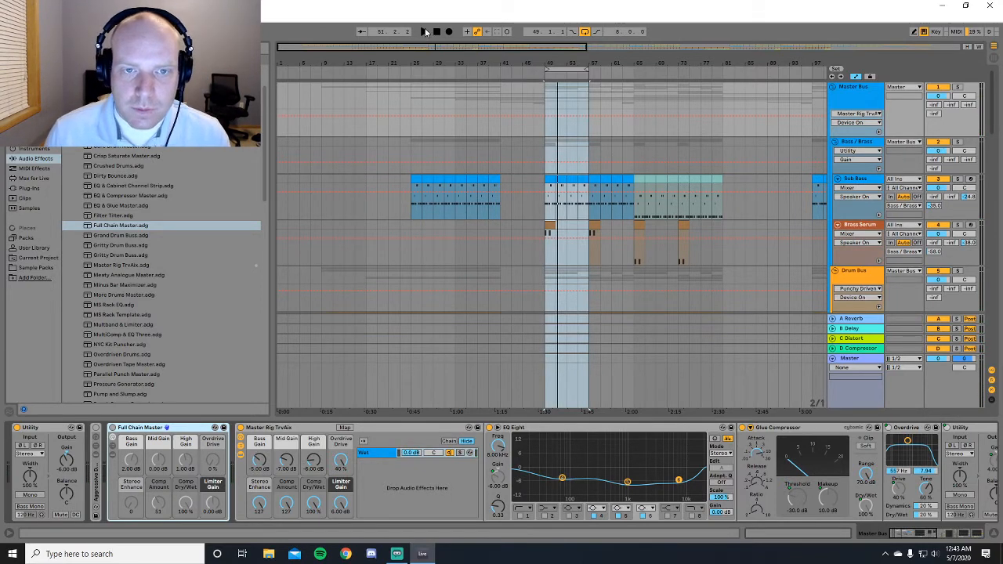
Play the track, move the eight-bar loop to bar 41 and then bar 65, and play it with Master Rig TrvAix turned off
click(425, 31)
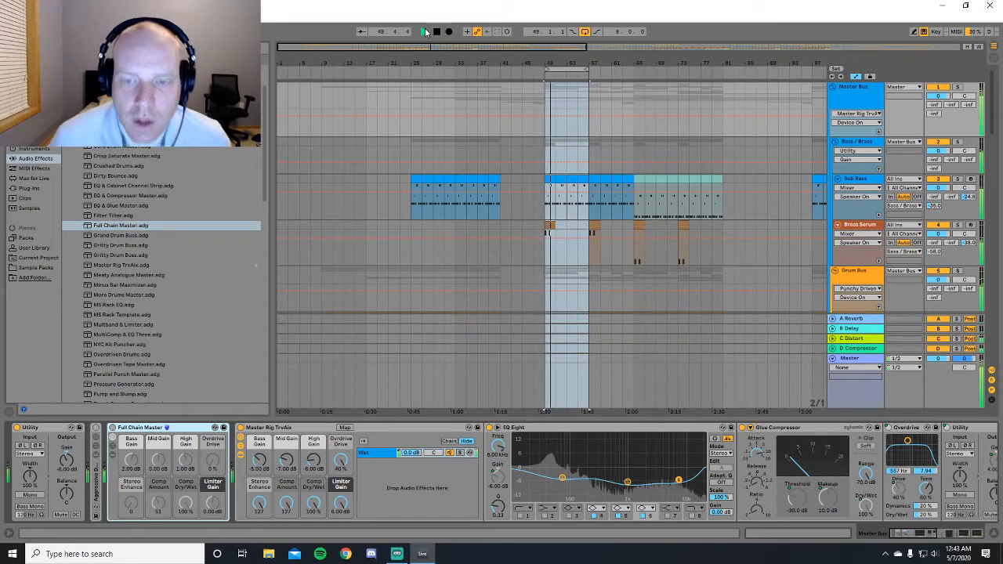
drag(586, 69, 504, 76)
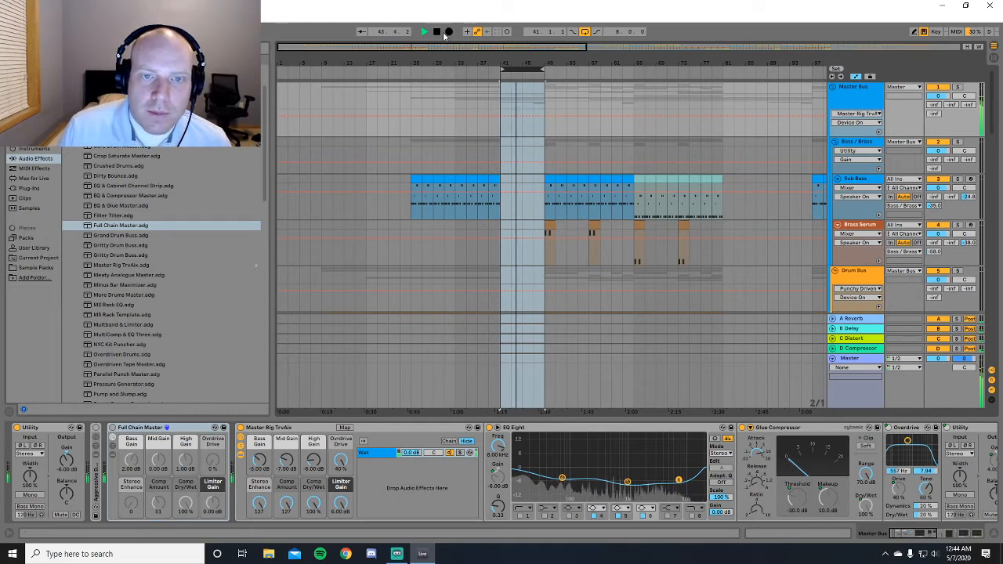
drag(517, 69, 658, 77)
key(space)
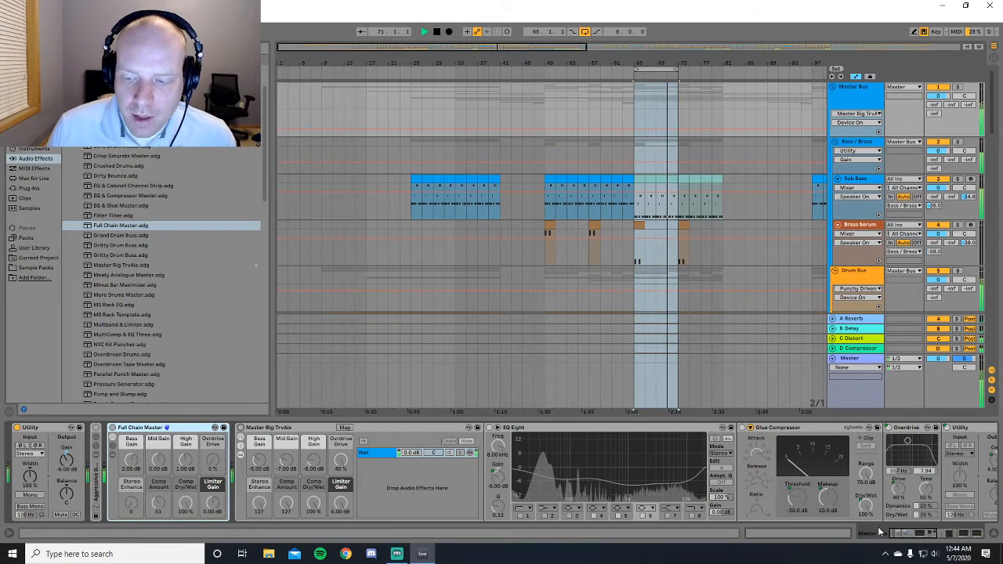
Examine the Master track's EQ Eight and the Master Bus chain through its final Limiter, Spectrum and EQ Eight devices while the loop plays
click(914, 535)
drag(916, 537, 958, 535)
click(967, 402)
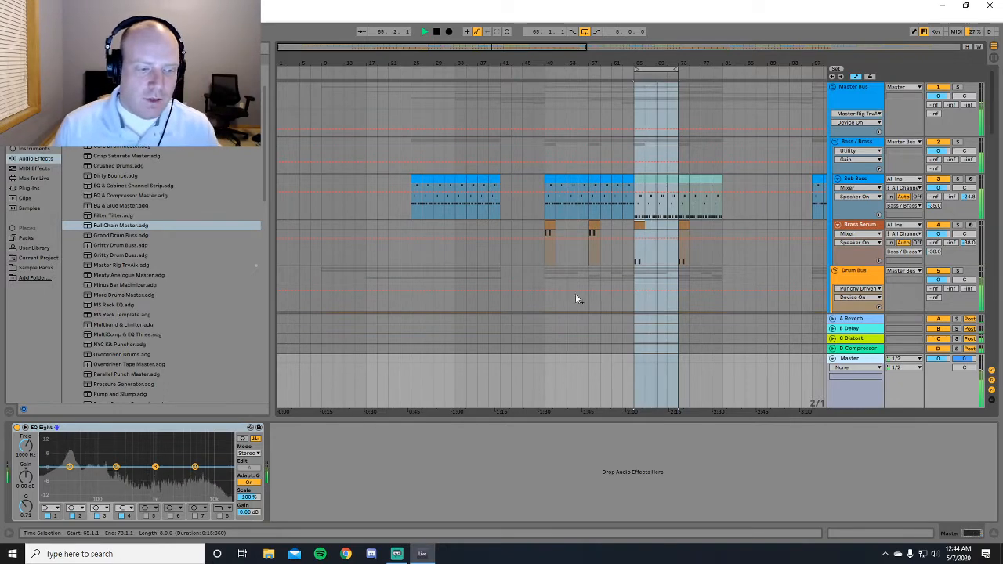
click(26, 428)
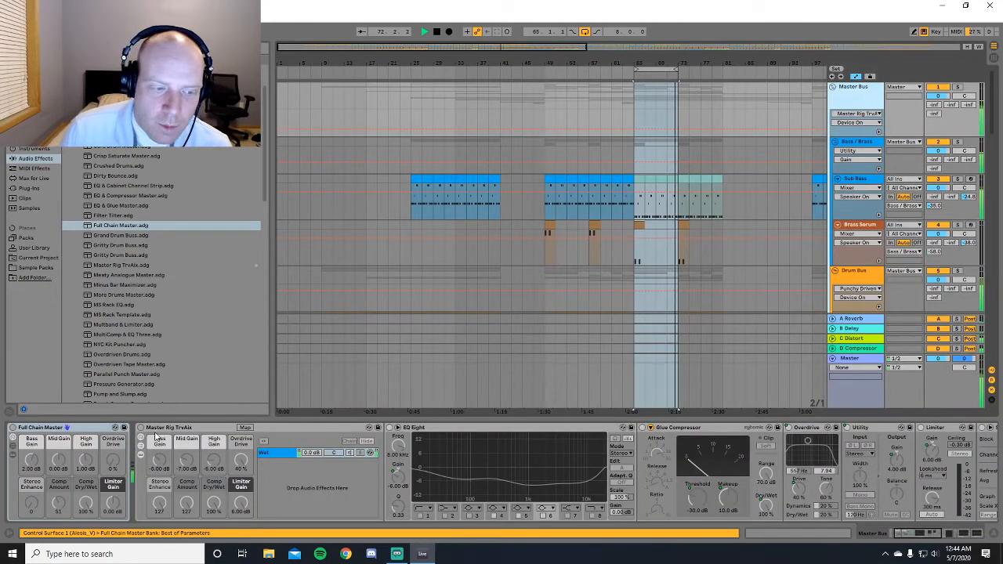
click(958, 537)
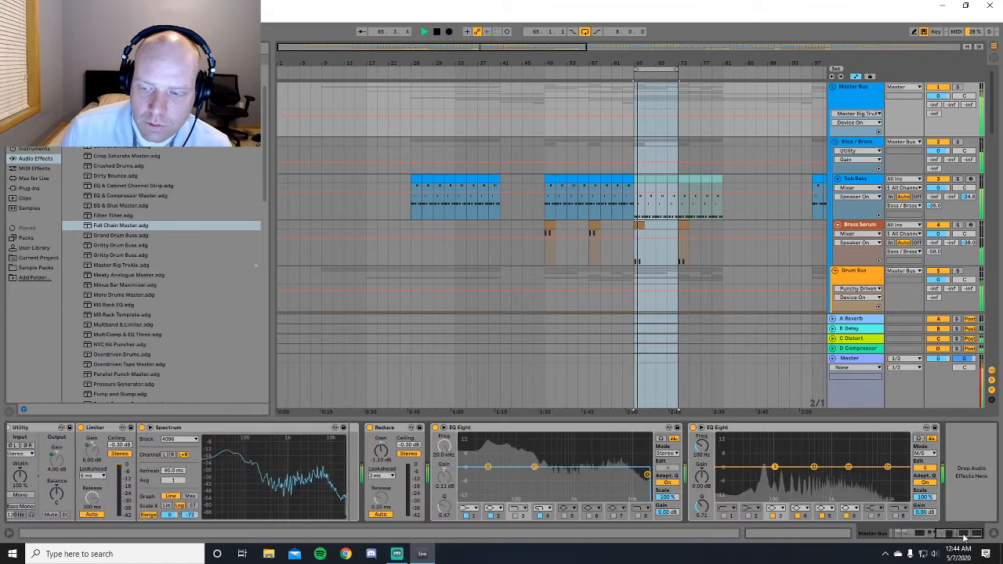
View the Master track's EQ Eight, return to the final devices of the Master Bus chain, and stop playback
click(926, 398)
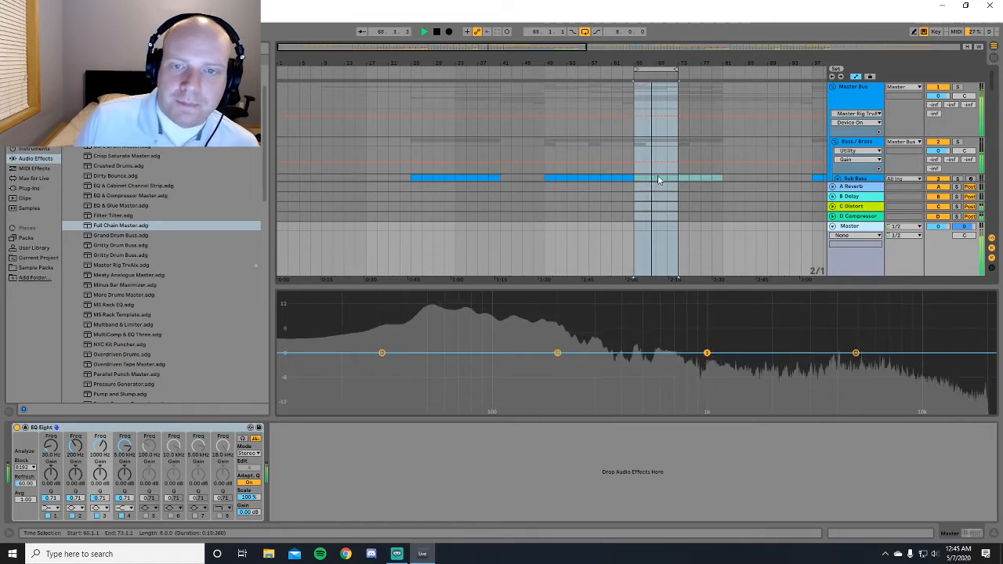
click(907, 121)
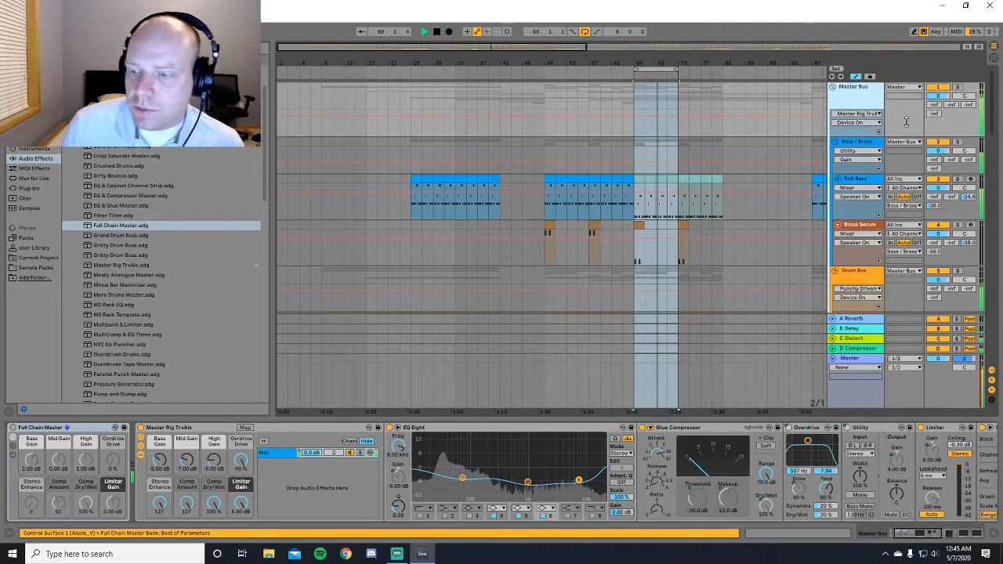
drag(923, 534, 981, 535)
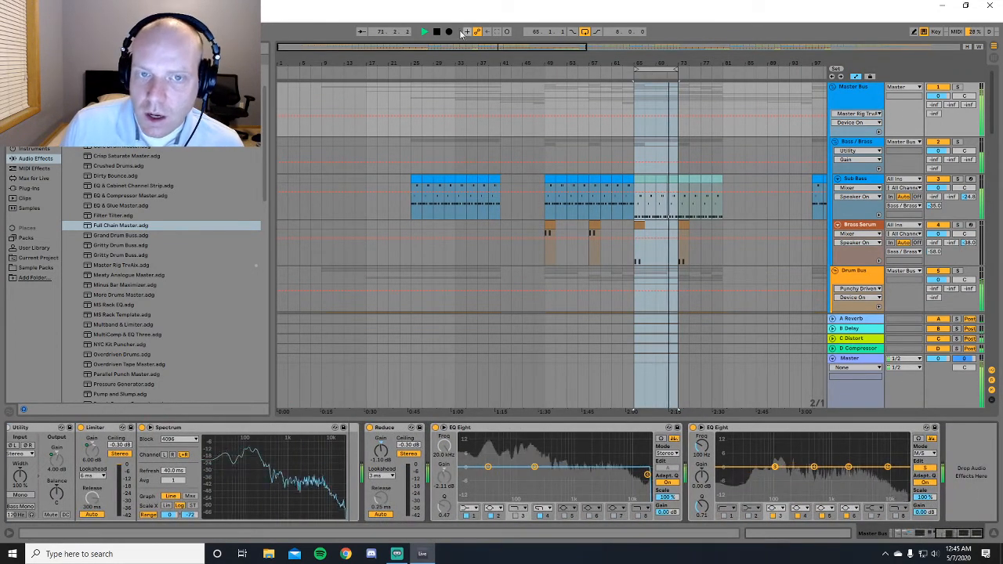
key(space)
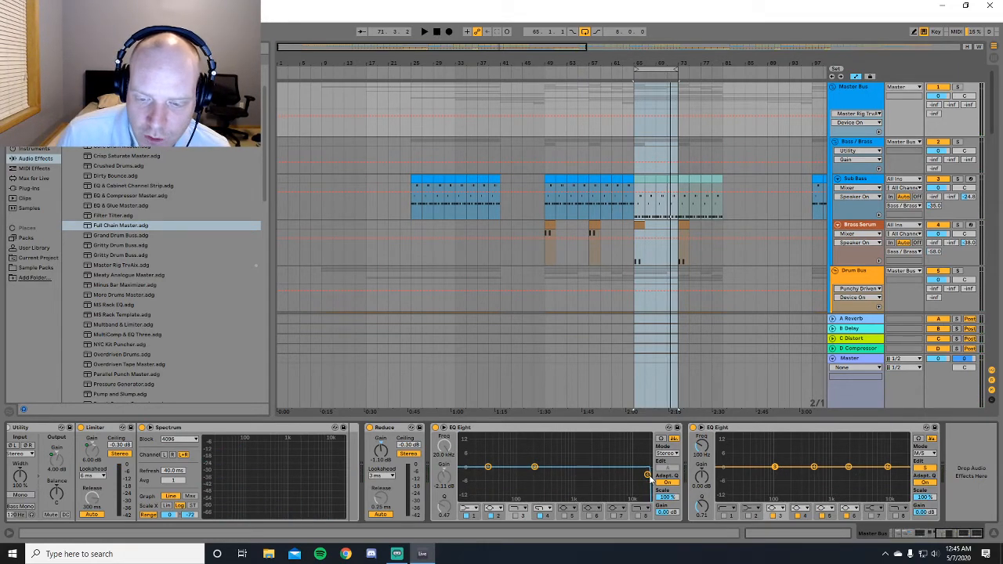
Change filter 4's type in the EQ Eight following the Reduce limiter on the Master Bus
click(548, 509)
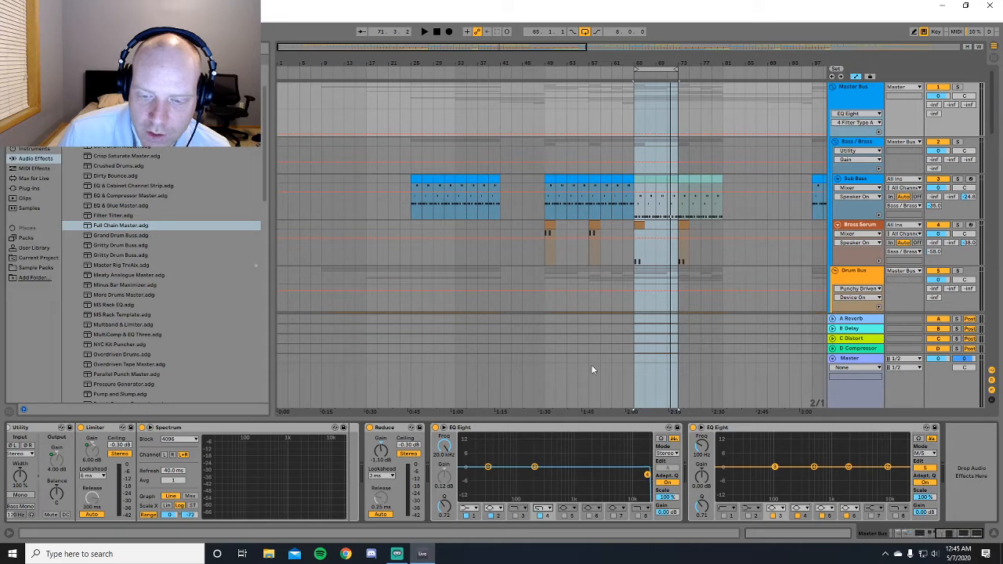
Open the recent Live set Del Me Sound (Finished) Master
click(9, 16)
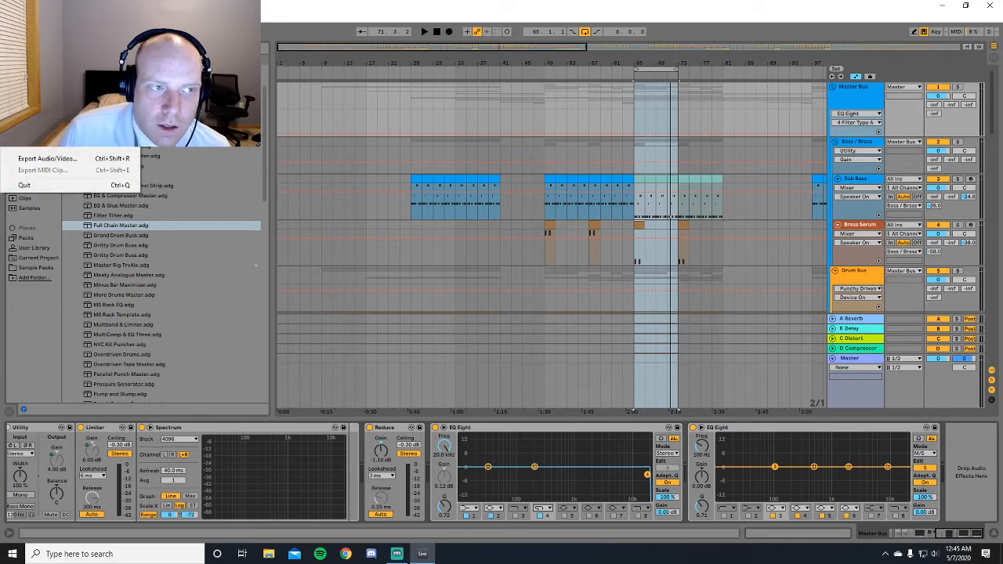
mouse_move(47, 51)
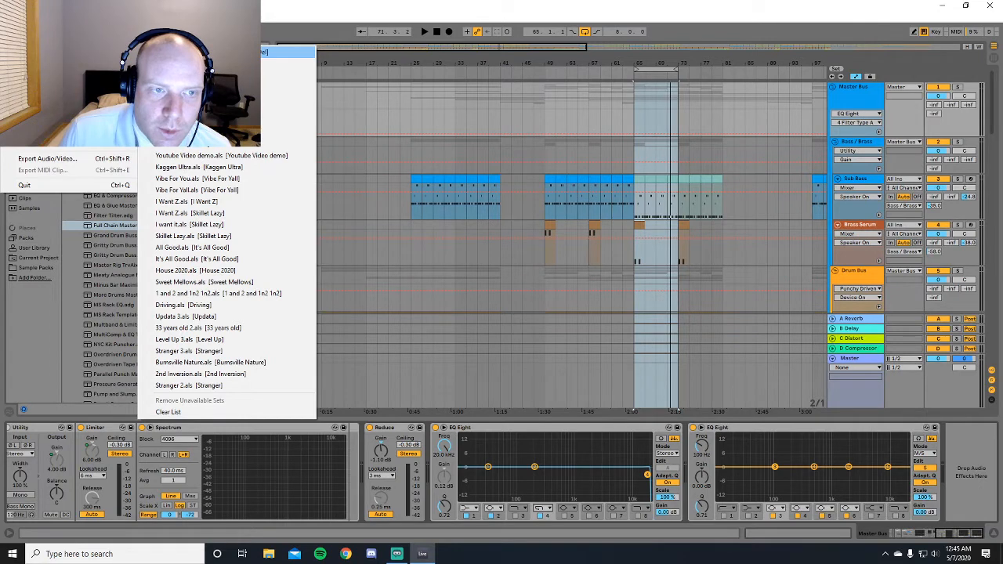
click(204, 51)
click(500, 294)
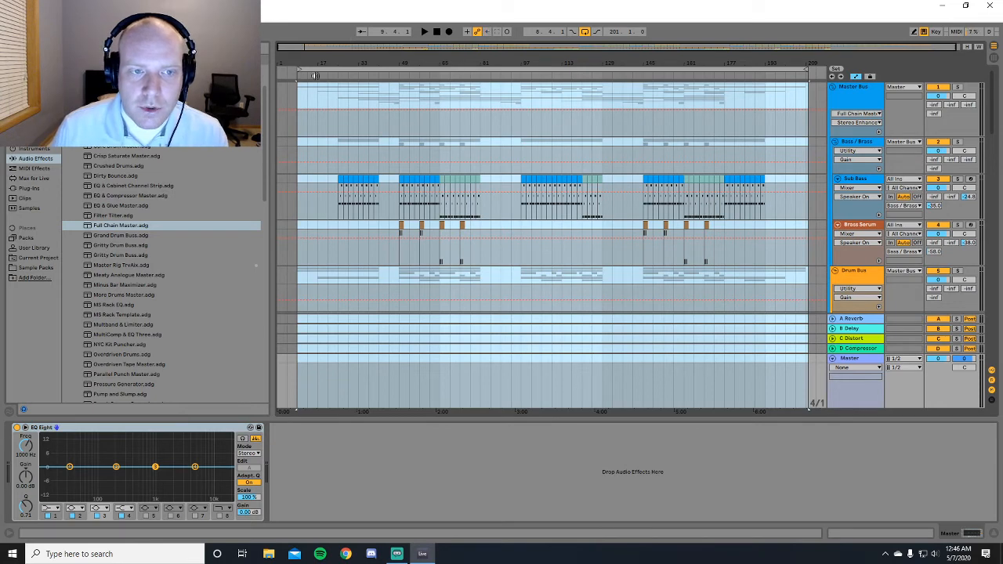
Set the arrangement loop to 16 bars, from bar 81 to bar 97
drag(298, 71, 482, 69)
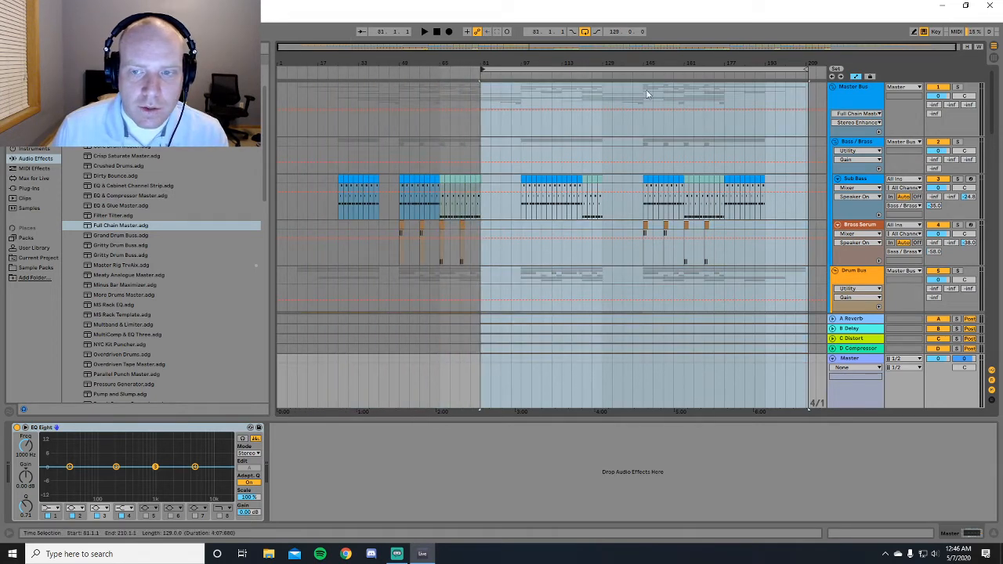
mouse_move(804, 69)
mouse_down()
mouse_move(510, 70)
mouse_move(520, 69)
mouse_up()
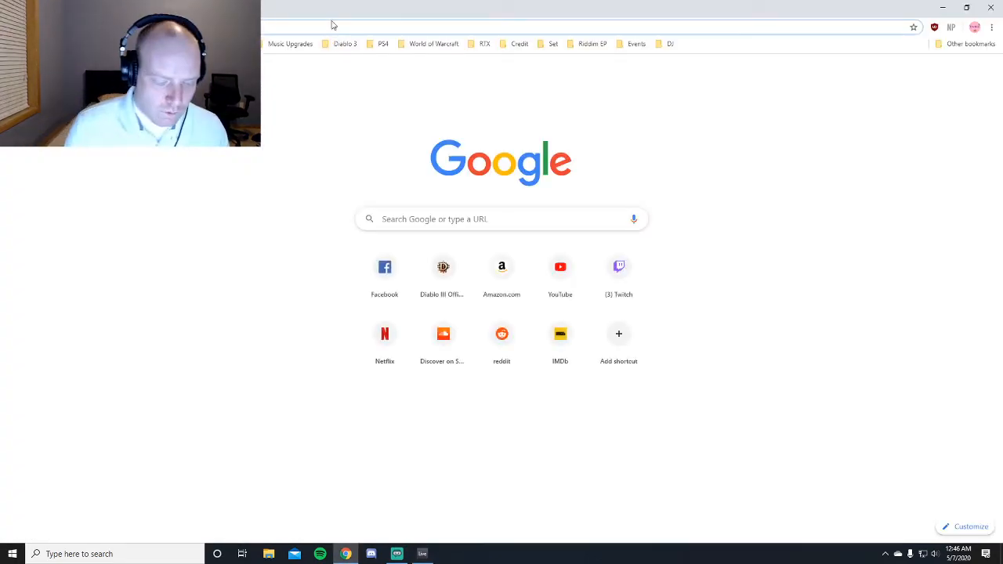
Switch to Chrome, open SoundCloud, view the account's own artist profile, and close the browser
text(soun)
key(Return)
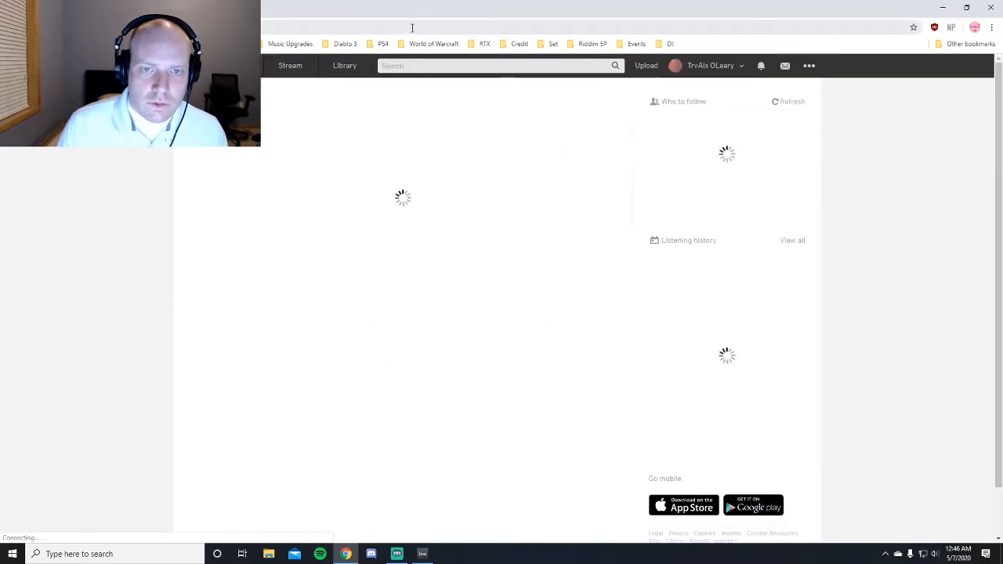
click(706, 69)
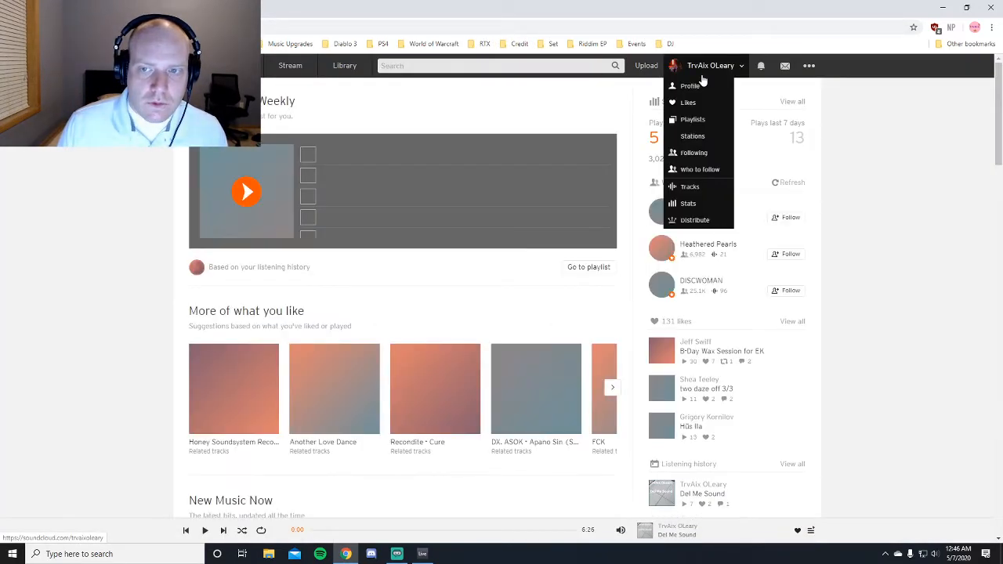
click(698, 83)
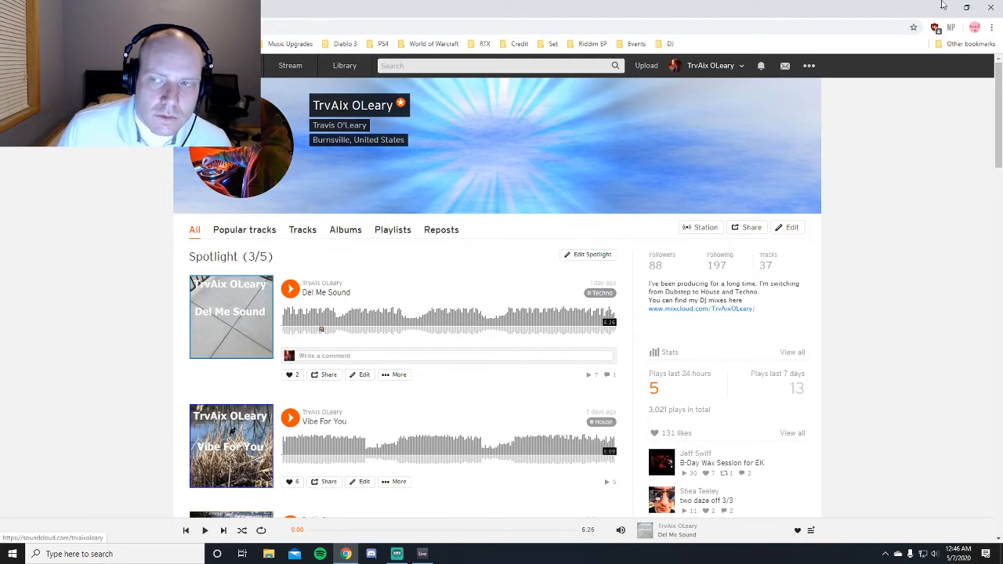
click(994, 6)
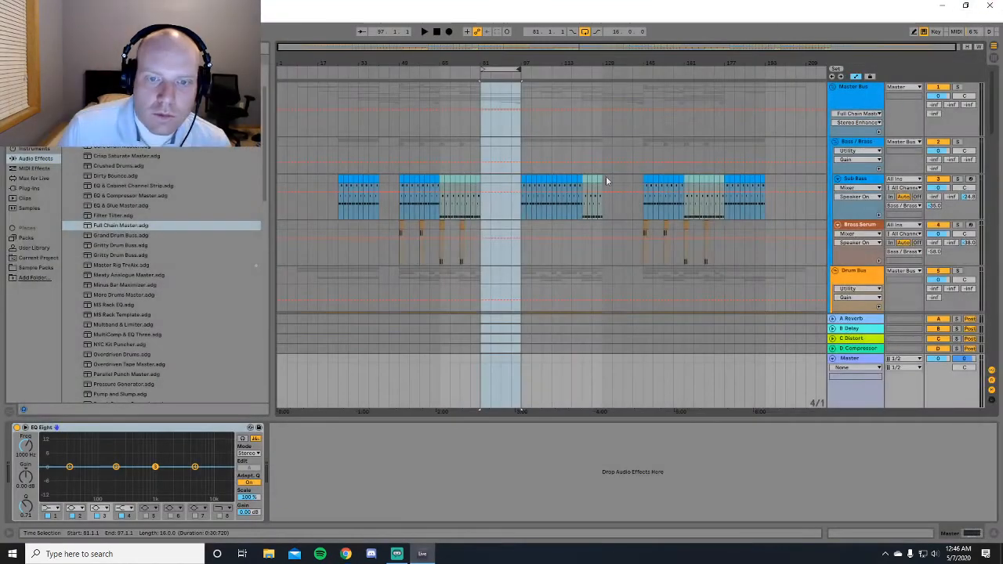
Display the Master Bus device chain, play the 16-bar loop, move it to bar 65, and stop playback
click(956, 116)
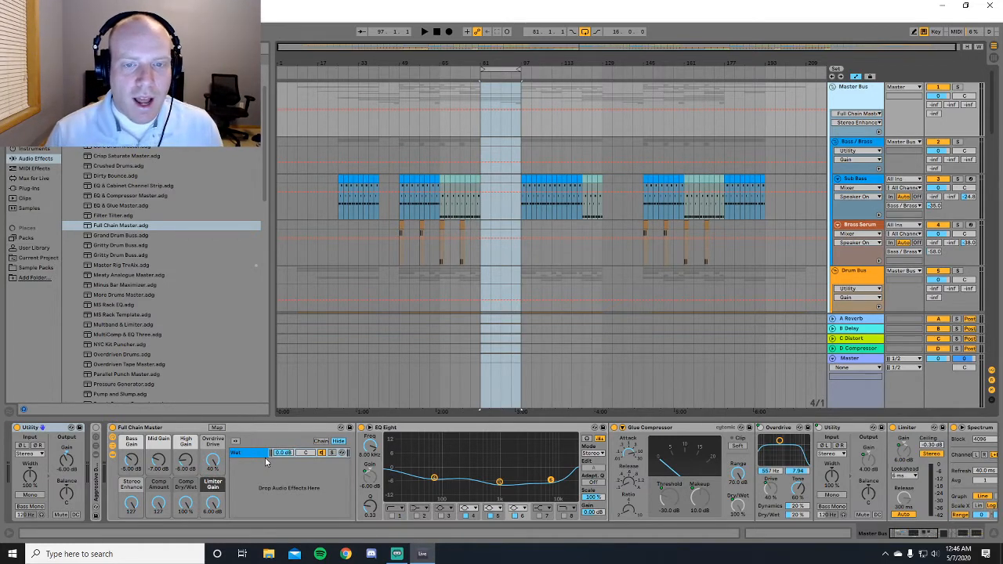
click(485, 73)
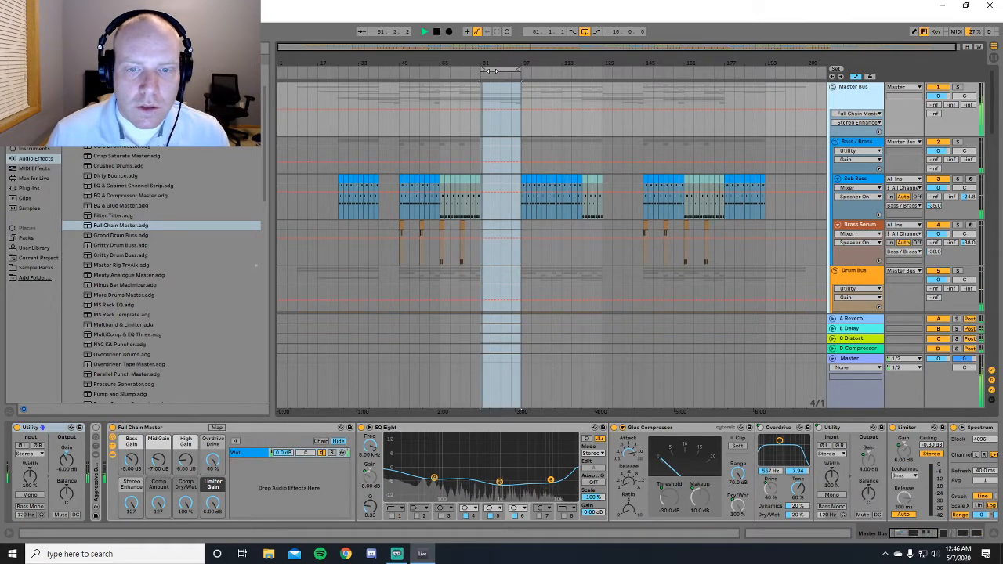
drag(489, 71, 464, 72)
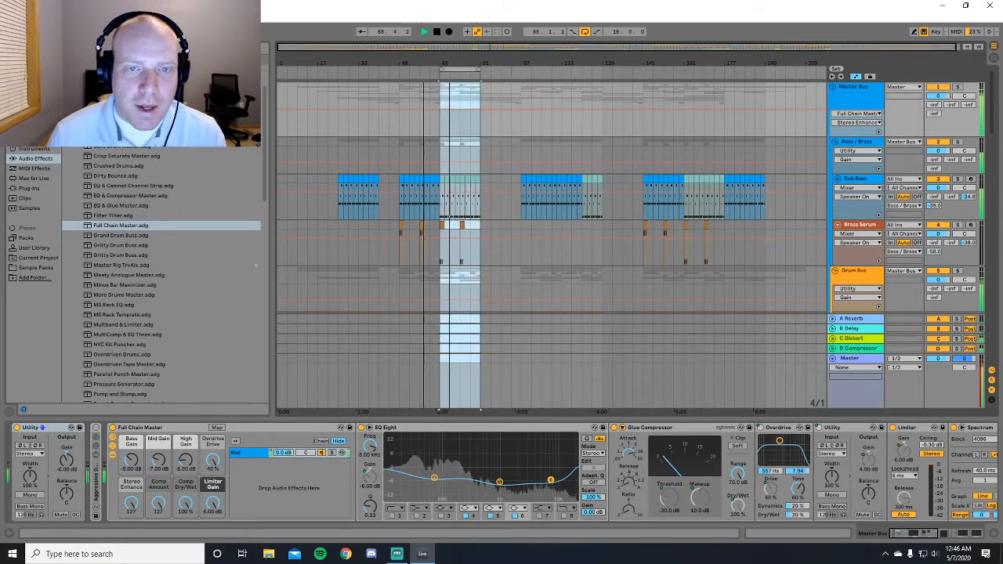
drag(459, 48, 440, 31)
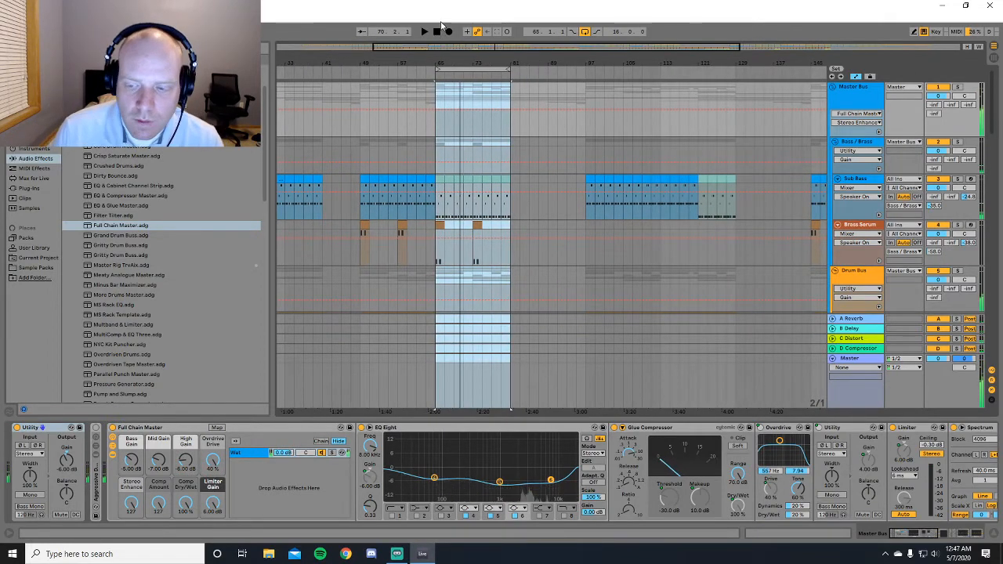
Display the Master Bus's Reduce limiter and play an eight-bar loop from bar 49 to bar 57
drag(909, 534, 943, 541)
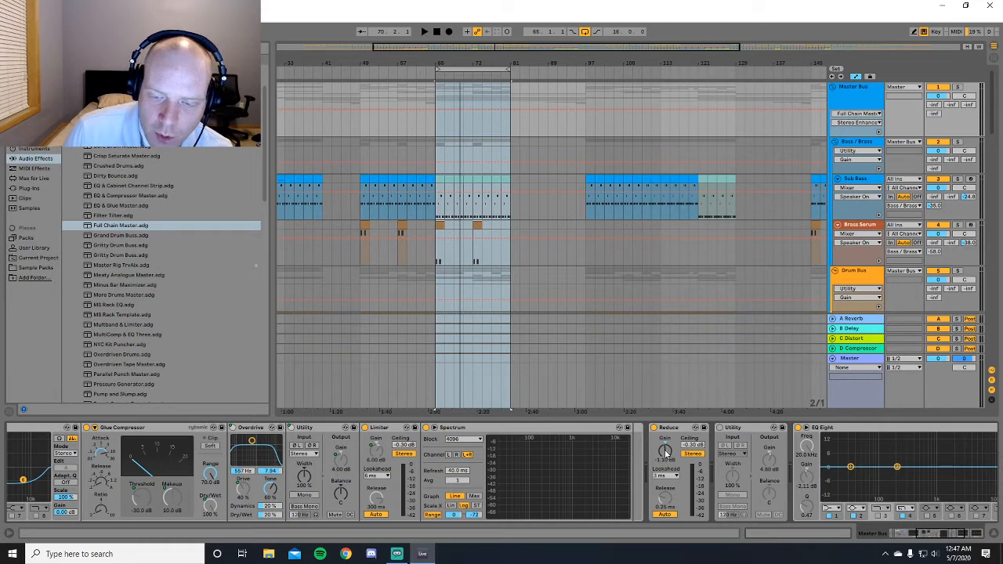
click(359, 70)
drag(494, 69, 397, 71)
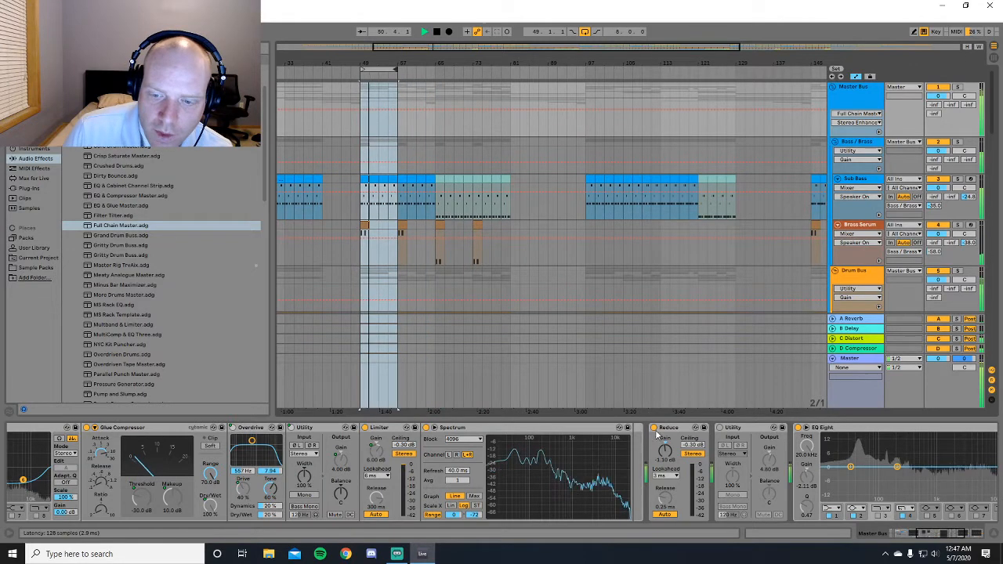
Check the Master track's EQ Eight and the Session View mixer levels with Reduce off, and return to the Master Bus chain's final devices
click(957, 375)
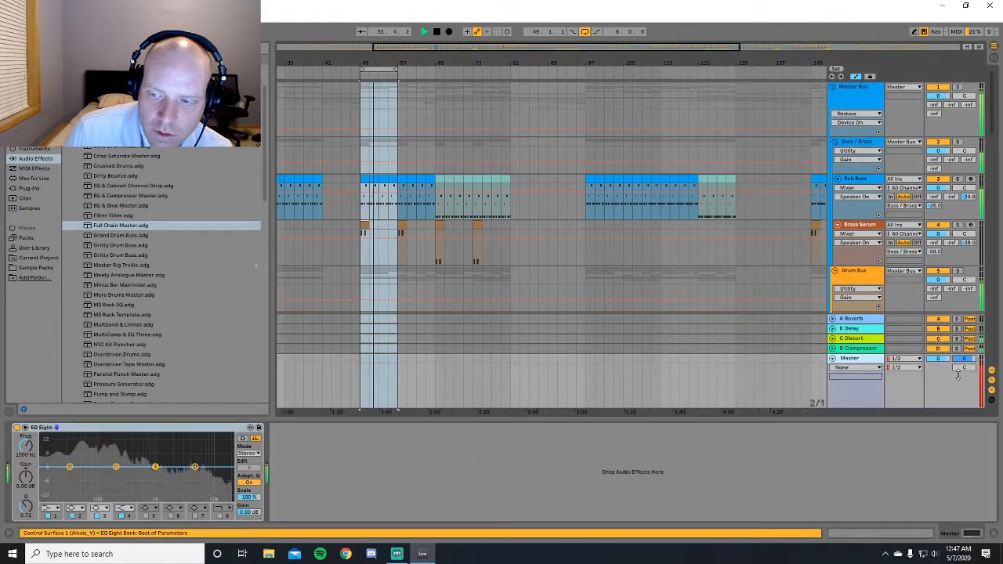
key(Tab)
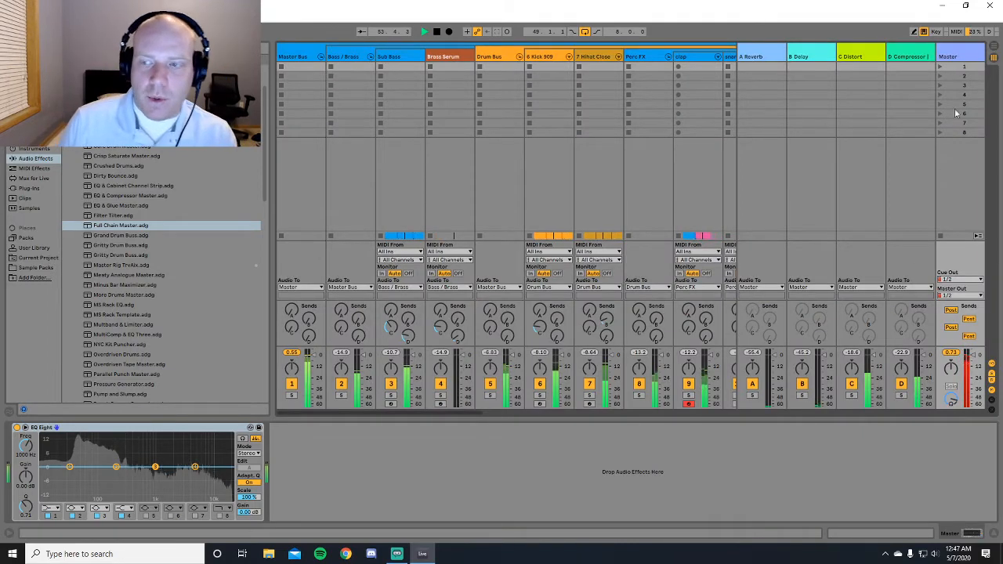
key(Tab)
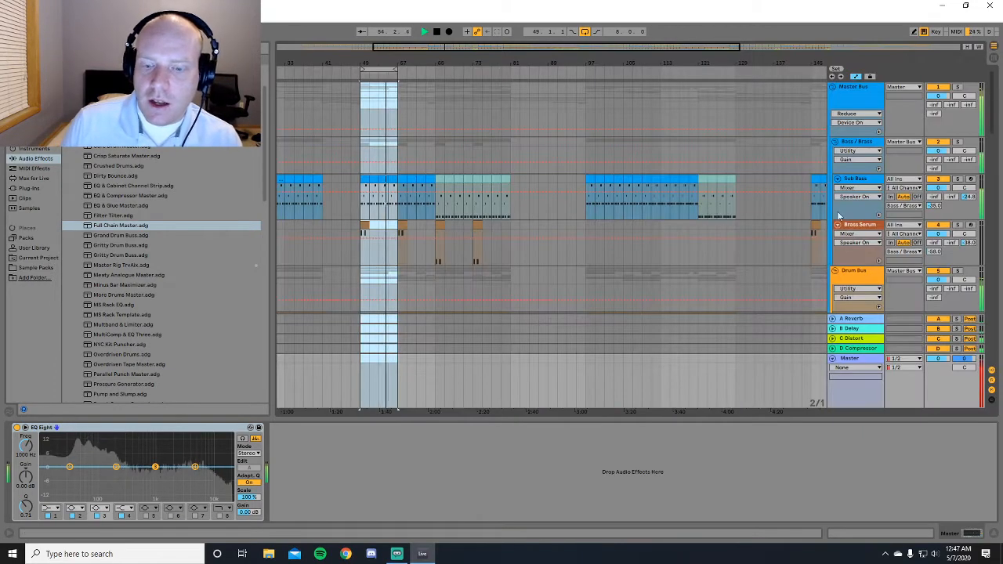
click(874, 125)
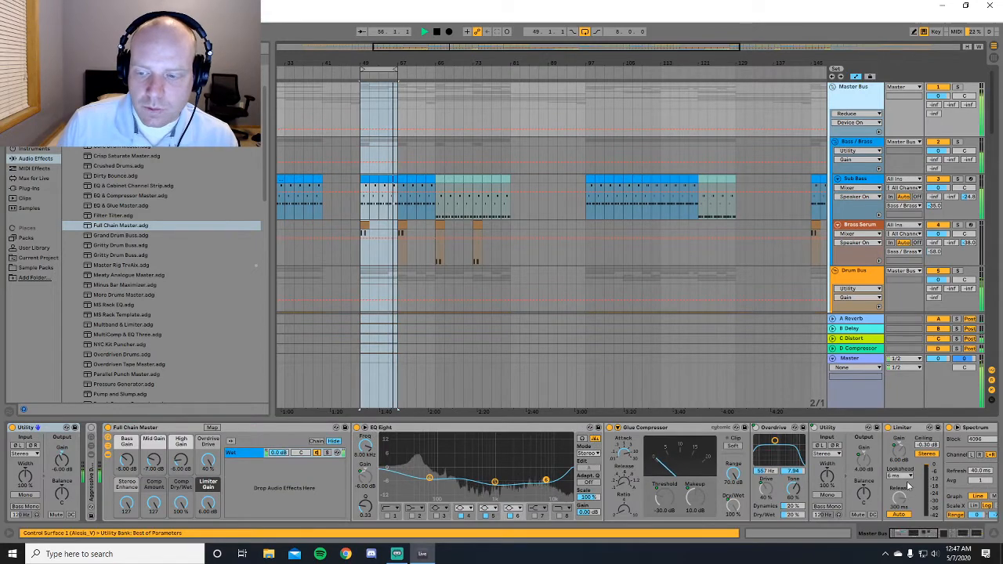
click(985, 535)
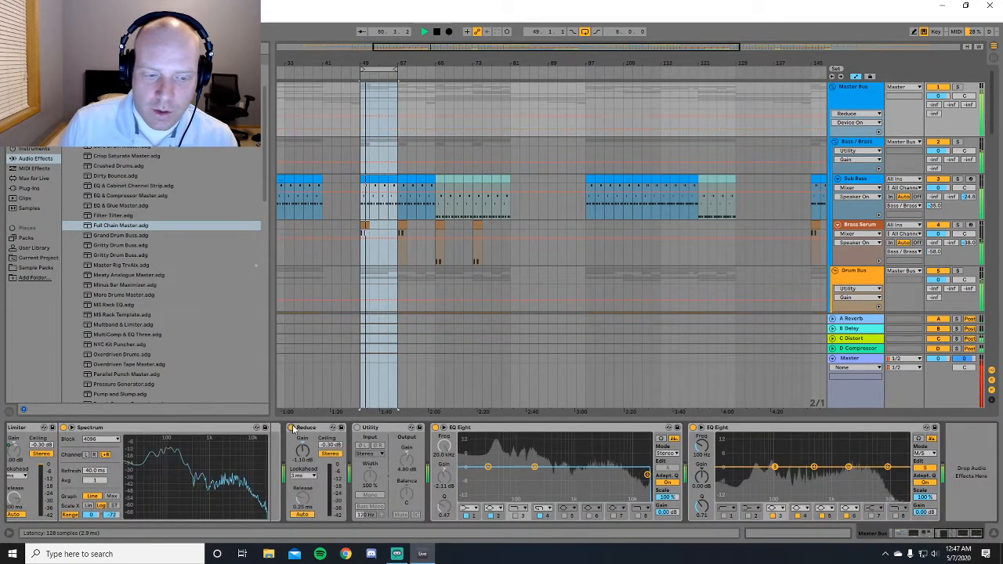
Try a different gain on the Master Bus's Reduce limiter, undo the change, and stop playback
drag(304, 450, 306, 453)
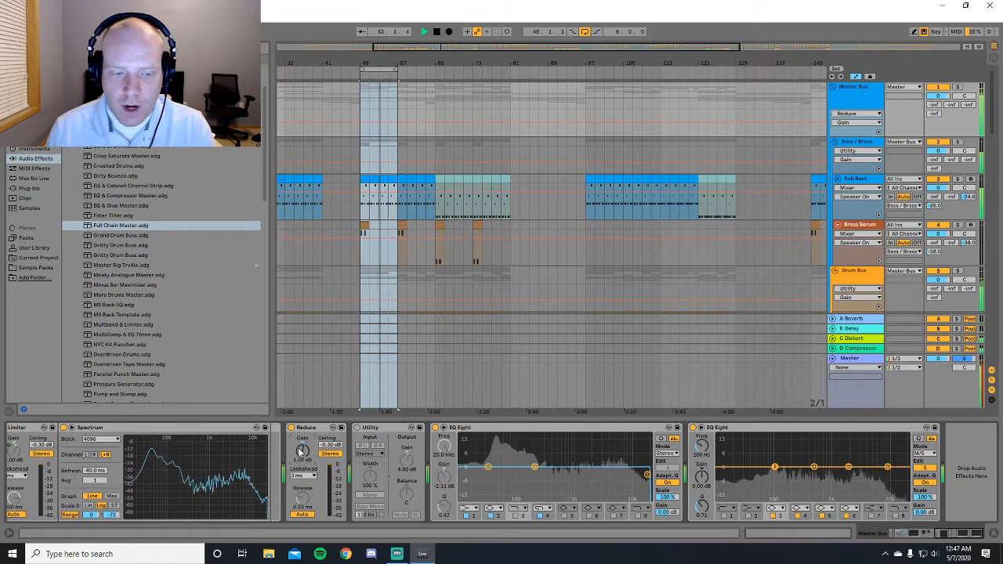
key(ctrl+z)
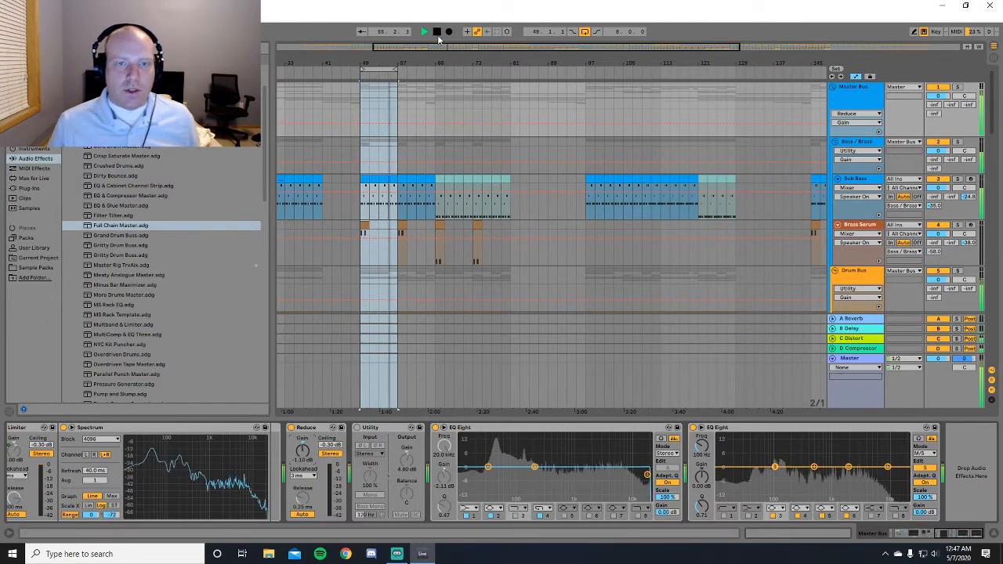
click(437, 33)
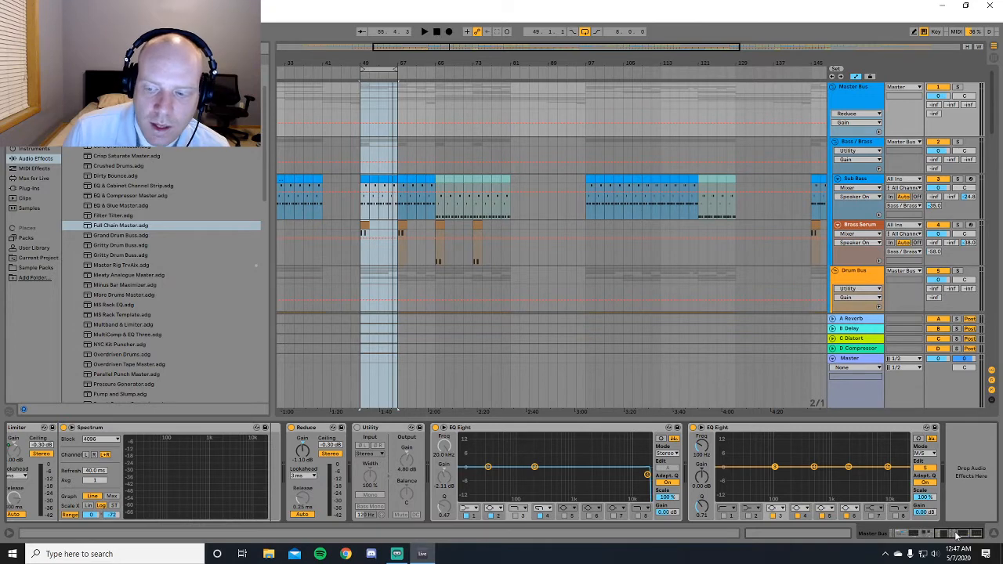
Show the start of the Master Bus chain, move the webcam source to the scene's upper-right corner in Streamlabs OBS, and return to Ableton Live
drag(956, 535, 910, 552)
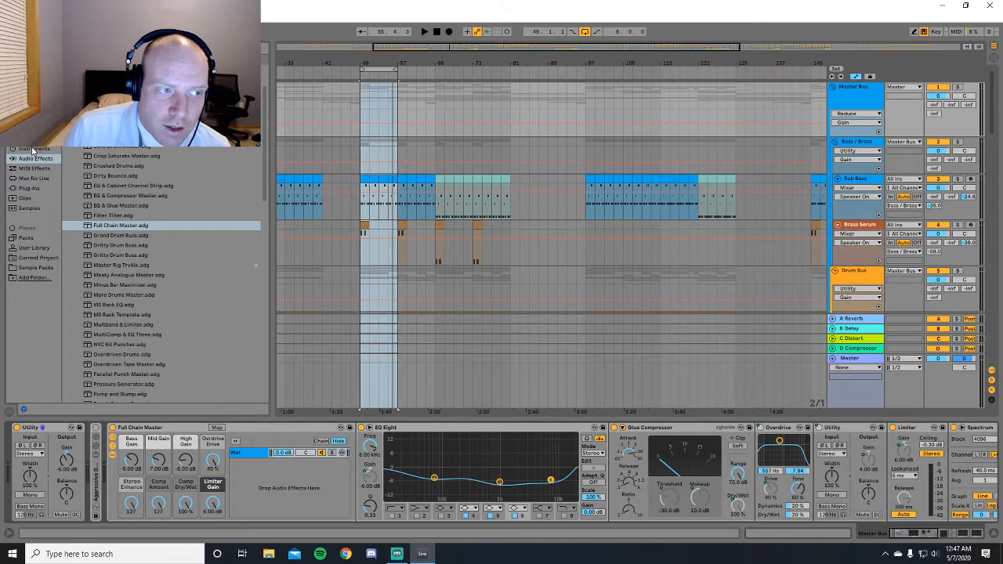
click(398, 554)
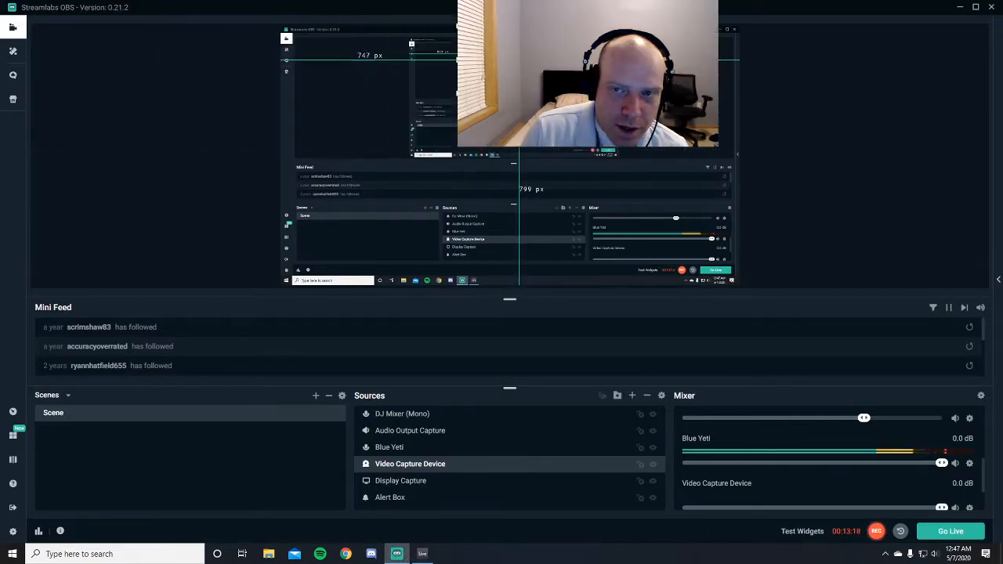
drag(519, 61, 679, 61)
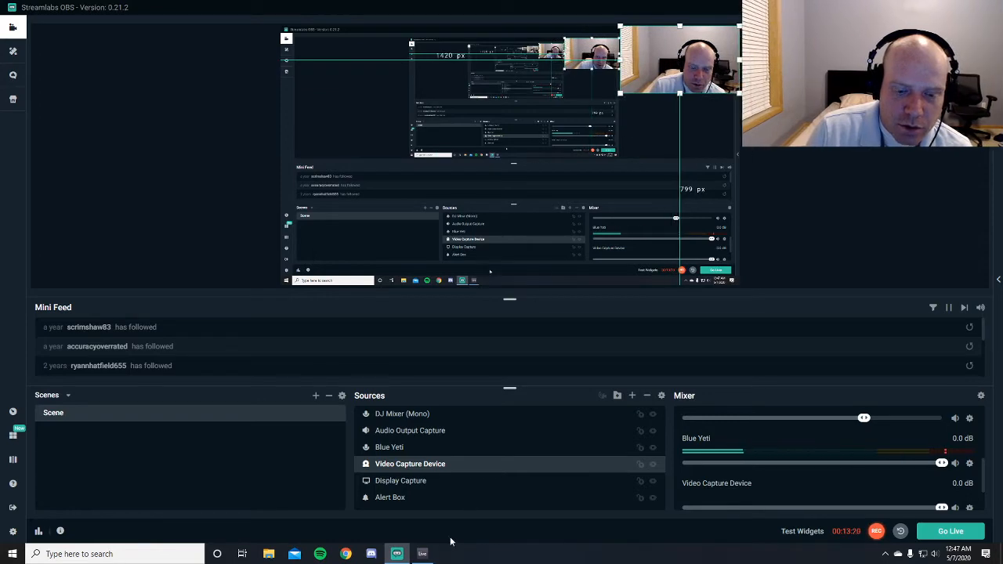
click(422, 554)
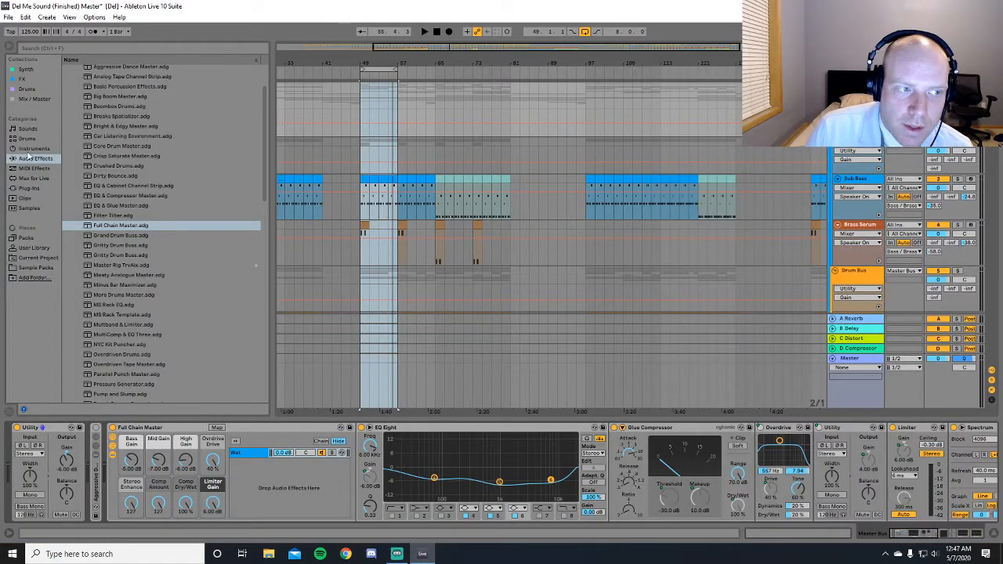
Collapse the Audio Effect Rack folder and look through the Instruments and Audio Effects browser categories
drag(264, 105, 269, 84)
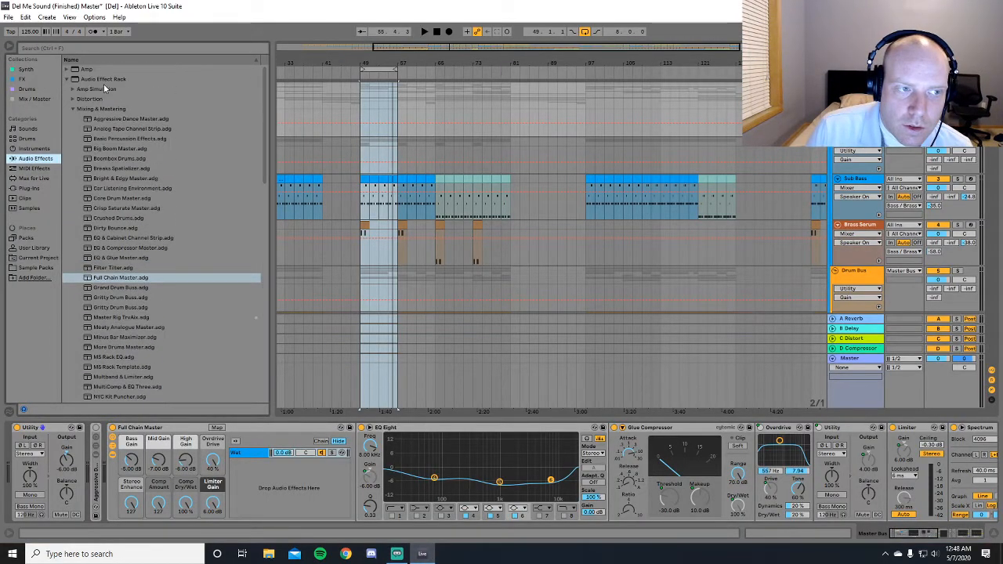
click(67, 79)
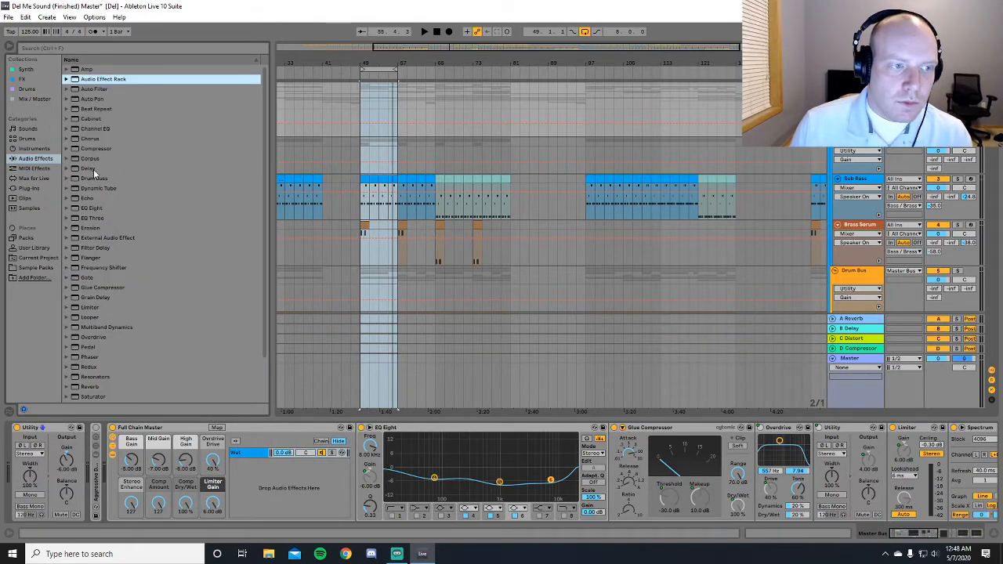
click(37, 148)
click(36, 159)
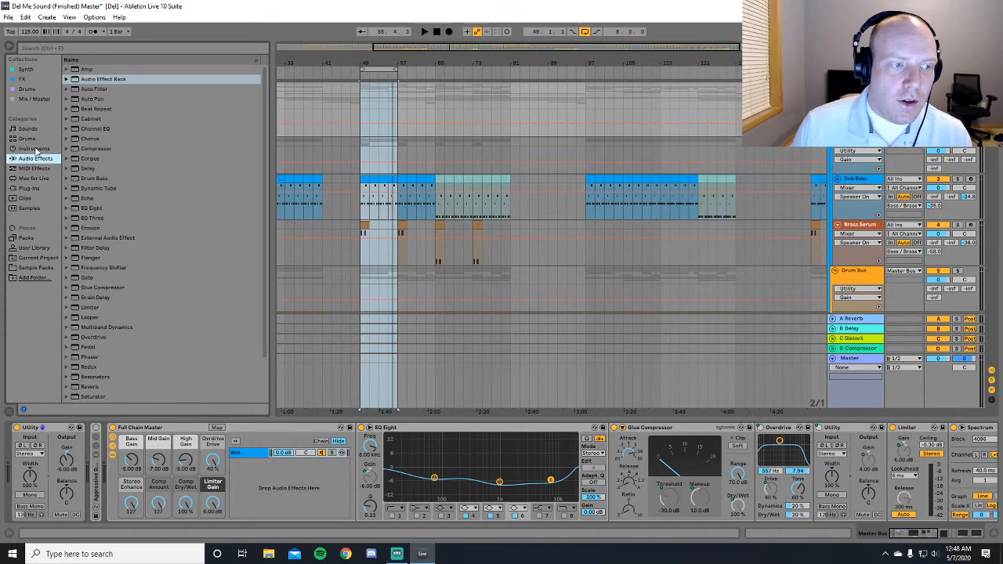
Look through the Drums, Instruments and Audio Effects categories and reveal the Mixing & Mastering presets under Audio Effect Rack
click(34, 150)
click(28, 139)
click(35, 149)
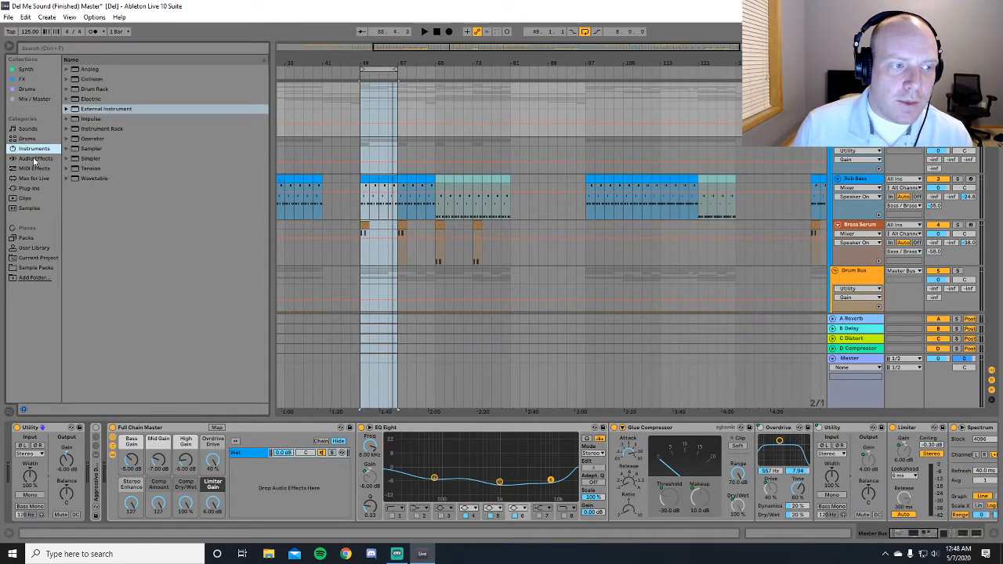
click(36, 159)
click(67, 80)
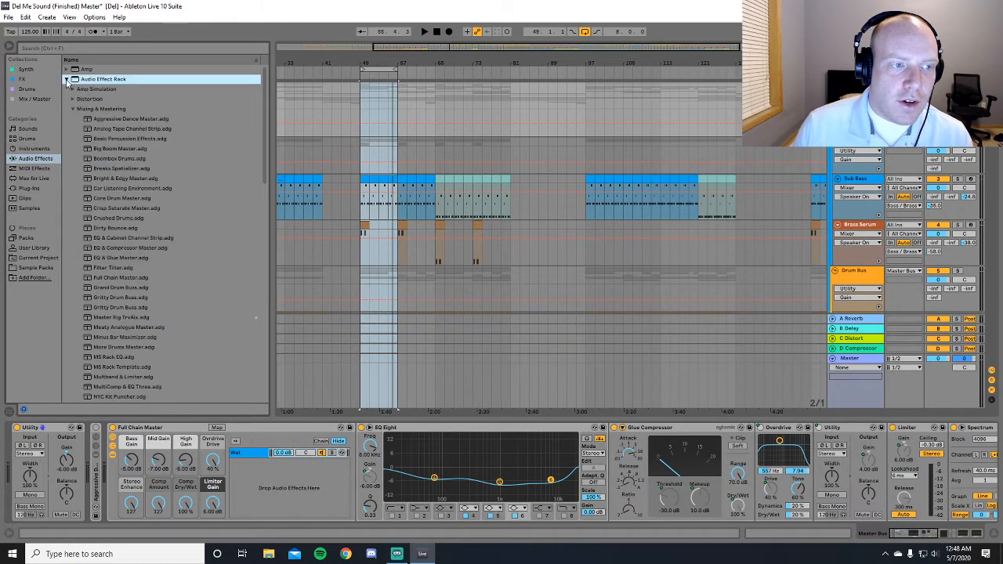
click(72, 109)
click(73, 110)
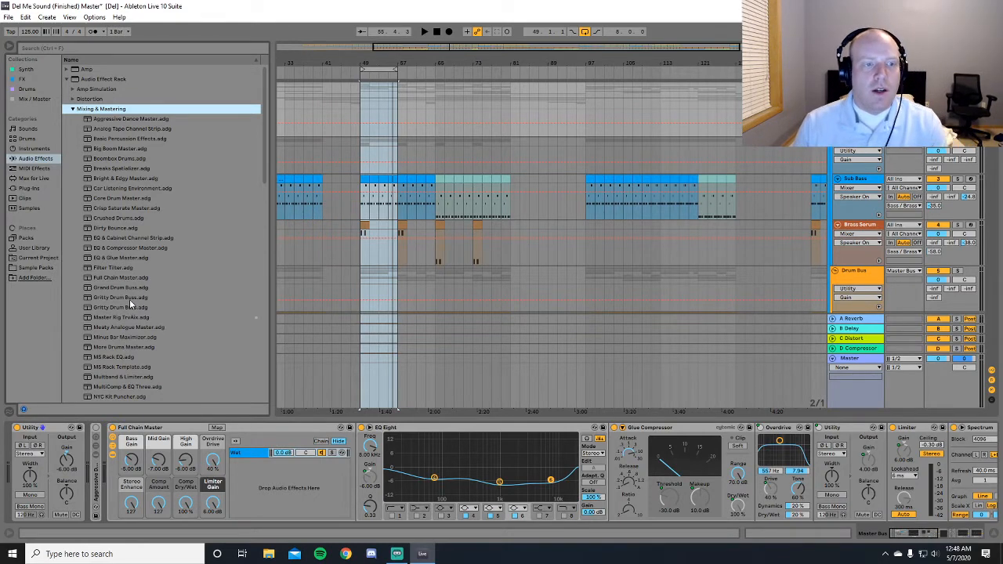
Add the Aggressive Dance Master rack before Full Chain Master on the Master Bus and compare the two racks during looped playback
click(121, 120)
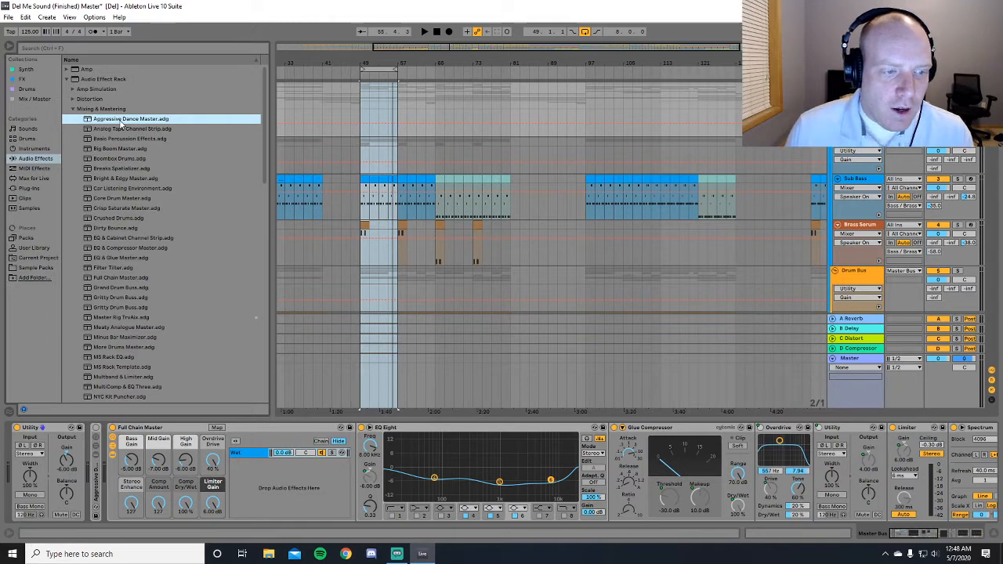
mouse_move(101, 121)
mouse_down()
mouse_move(110, 440)
mouse_move(151, 432)
mouse_up()
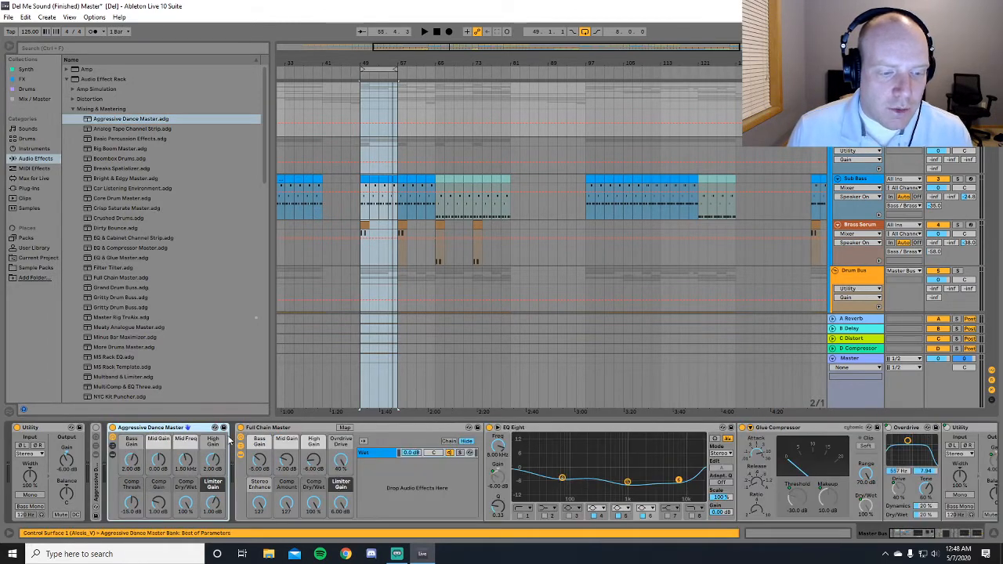
key(space)
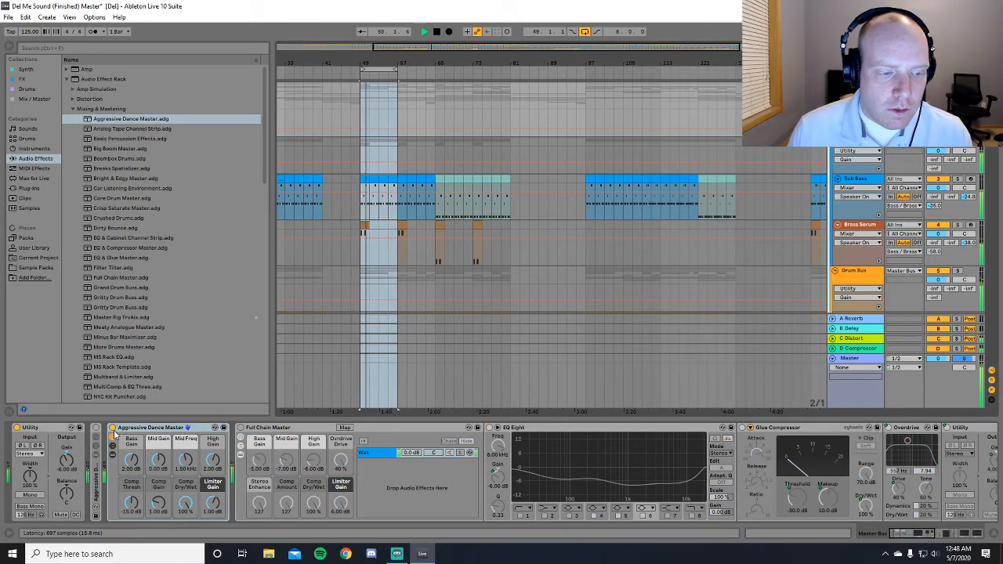
click(241, 427)
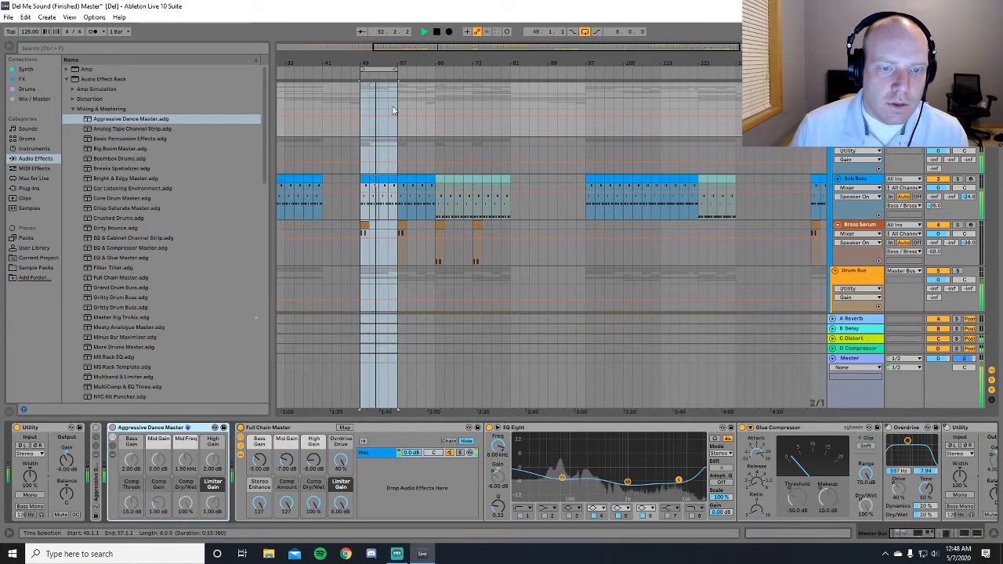
click(359, 78)
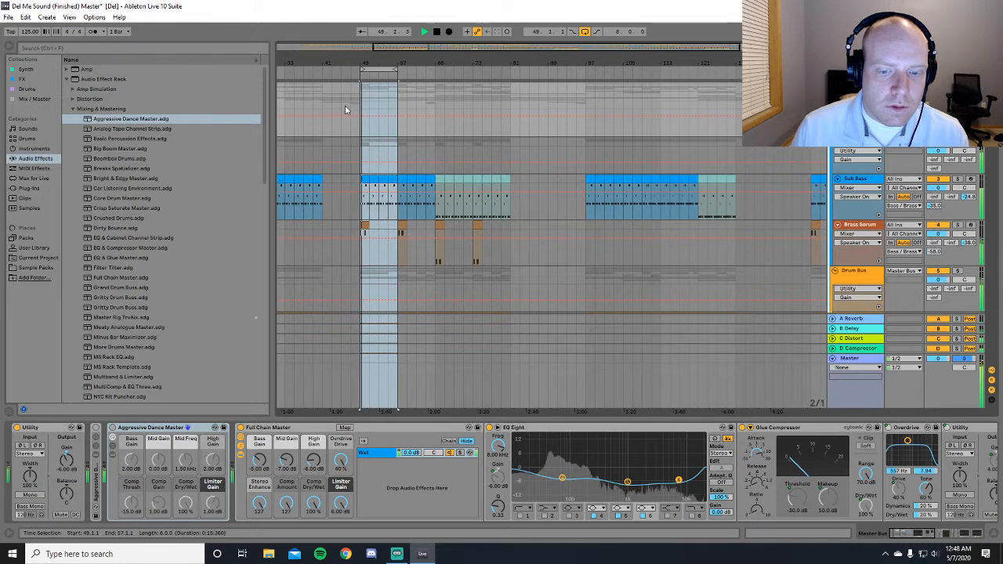
click(438, 32)
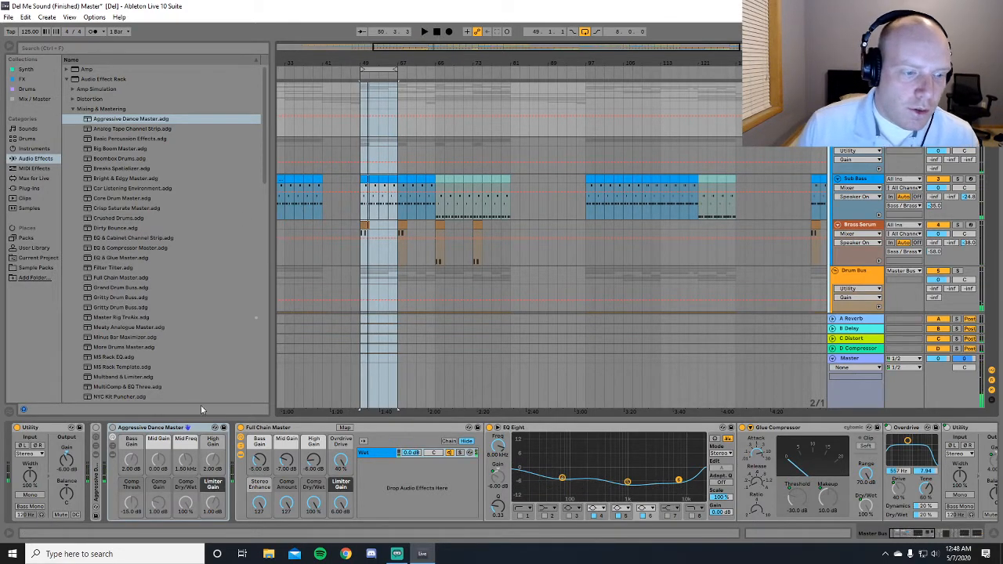
Turn off the existing Full Chain Master rack and insert a fresh Full Chain Master preset directly before it
click(241, 428)
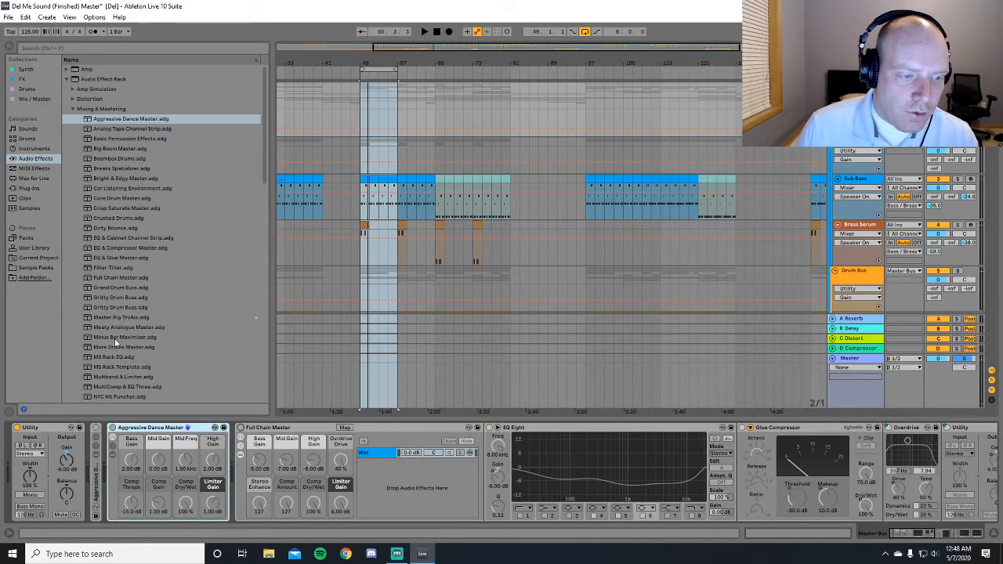
click(71, 80)
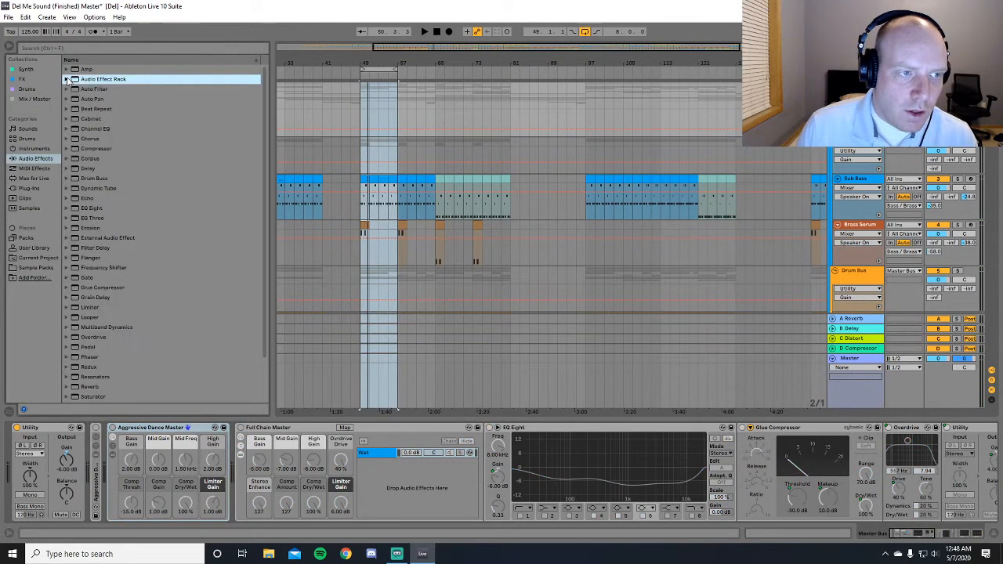
click(35, 160)
click(67, 80)
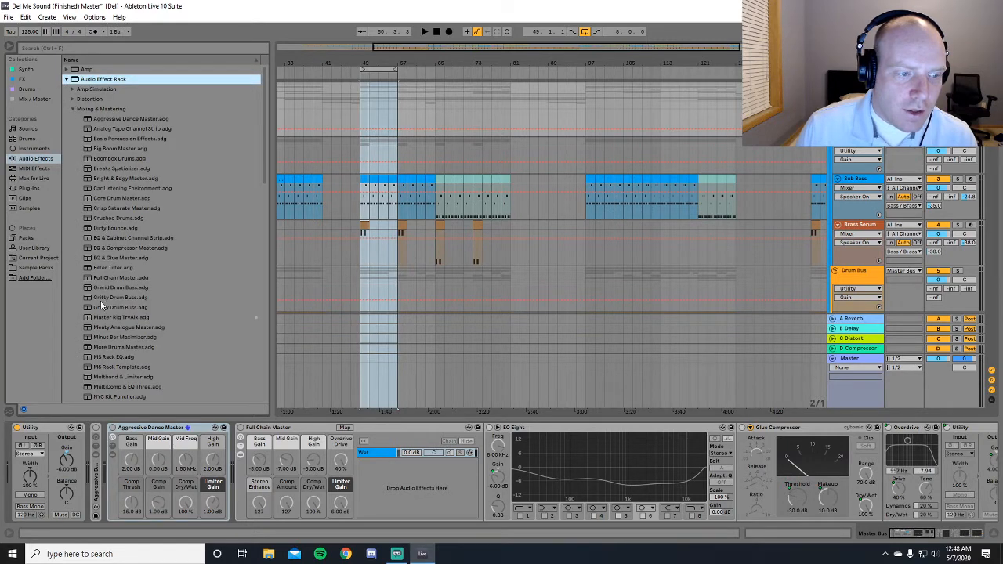
drag(103, 279, 235, 444)
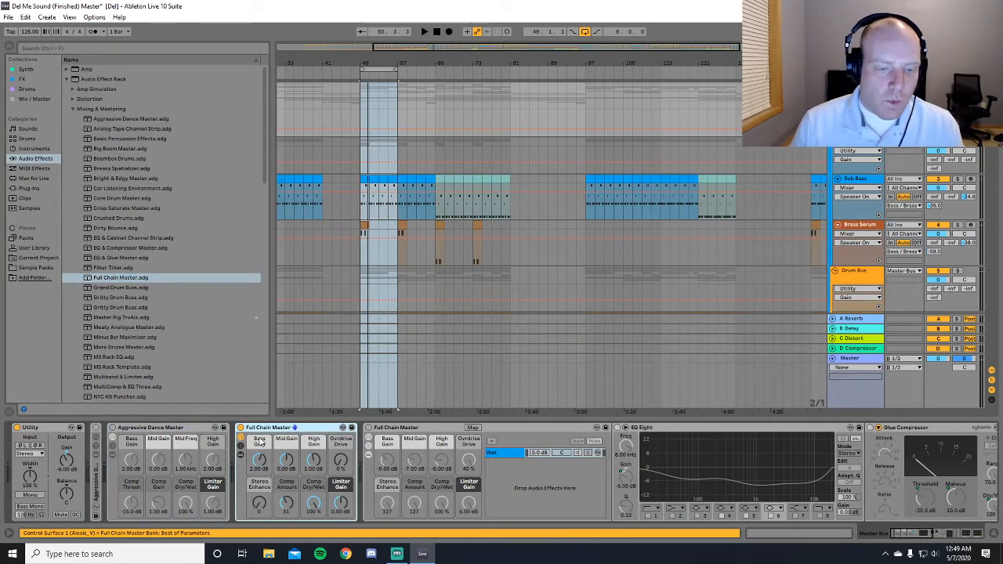
Set the new rack's gains to -6.02 dB bass, -10.3 dB mid, -7.37 dB high, Drive 40%, Stereo Enhance and Comp Amount 127, Limiter Gain 6 dB
drag(258, 462, 259, 501)
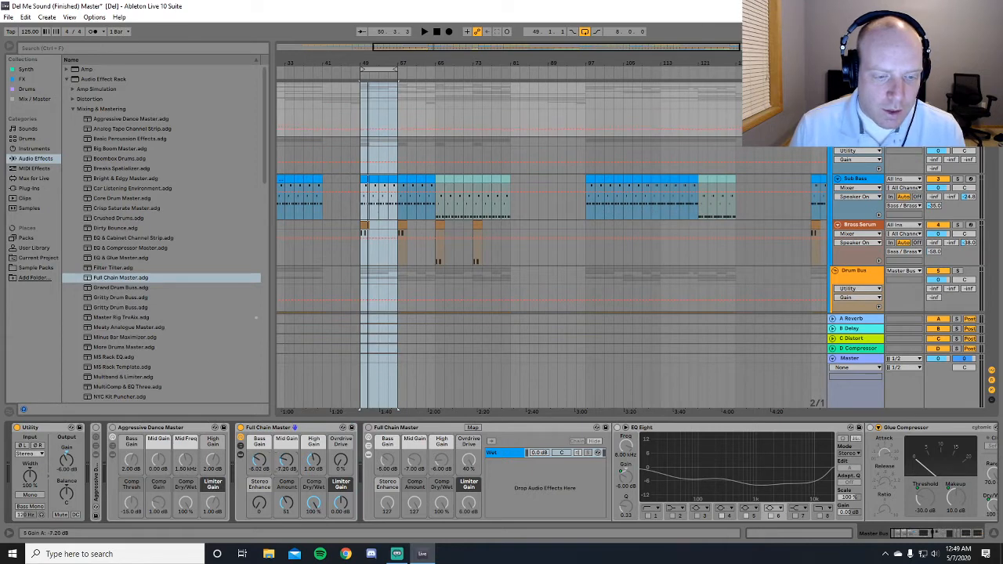
drag(286, 463, 316, 483)
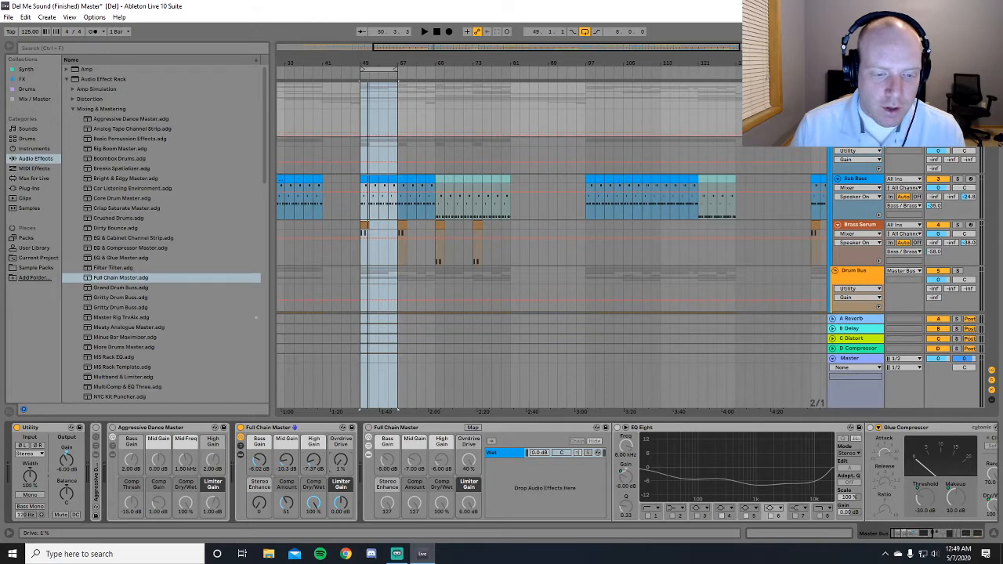
drag(340, 461, 340, 430)
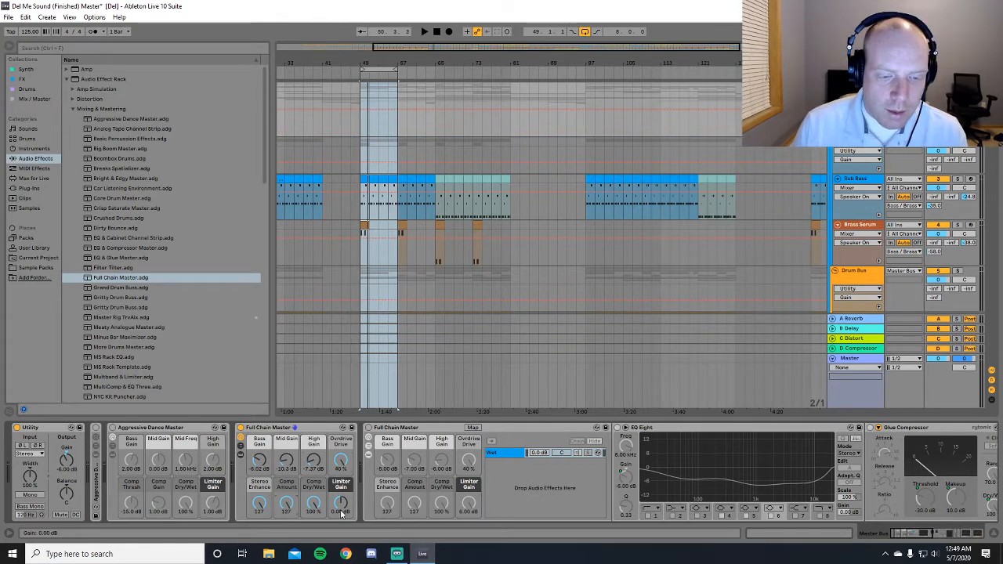
drag(342, 509, 341, 505)
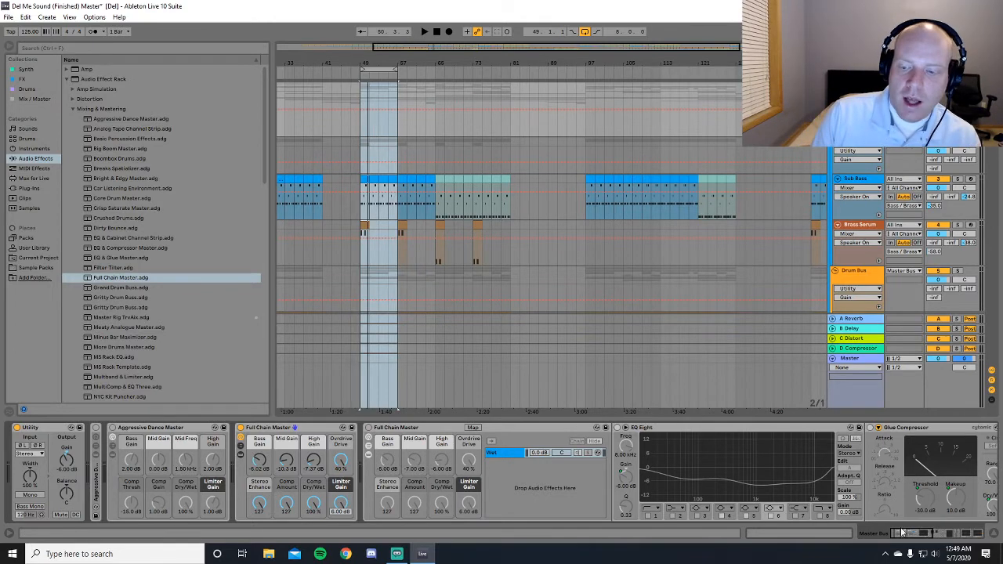
Insert a Utility effect between the last two EQ Eight devices at the end of the Master Bus chain
drag(904, 533, 946, 539)
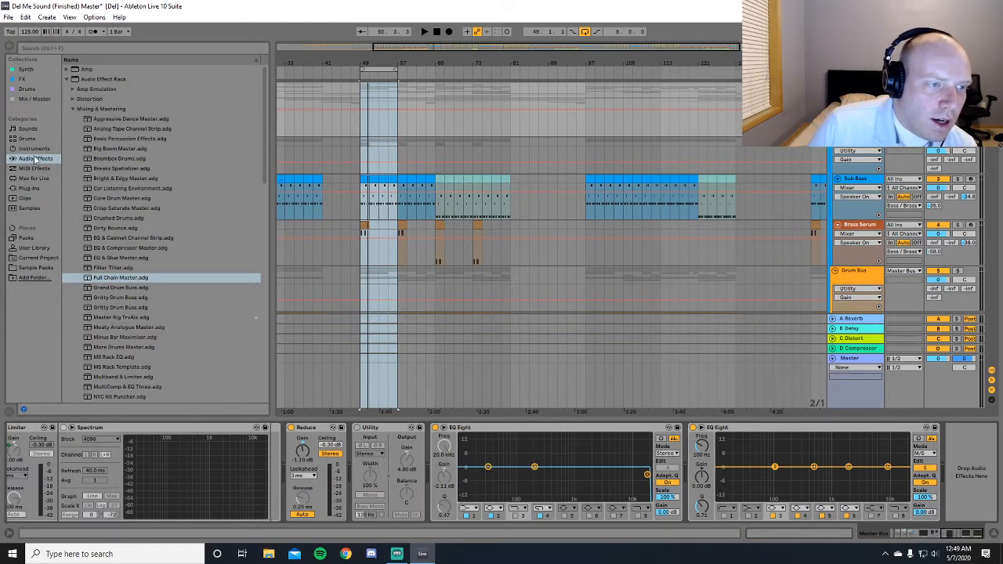
click(67, 80)
scroll(106, 360, down, 3)
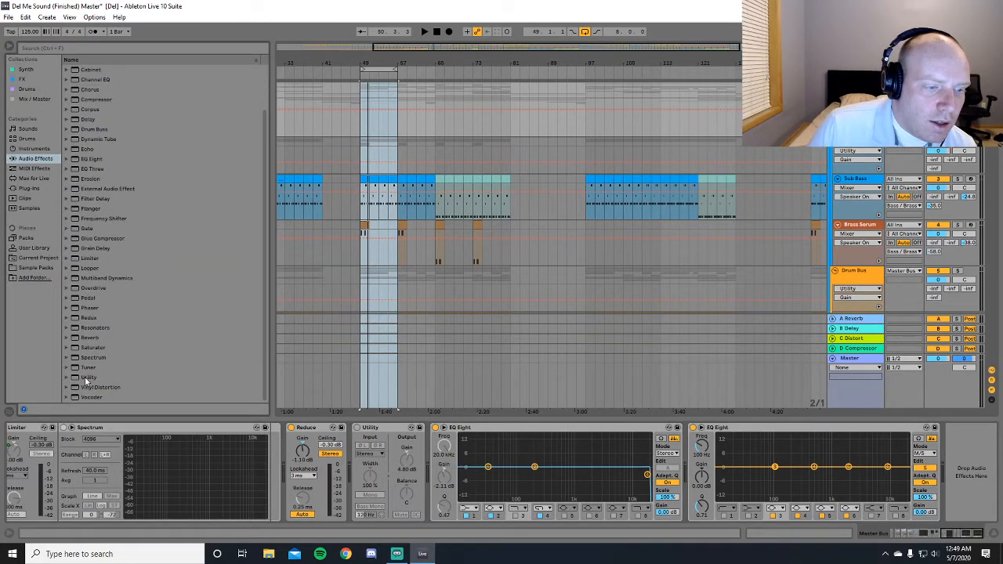
drag(87, 381, 686, 459)
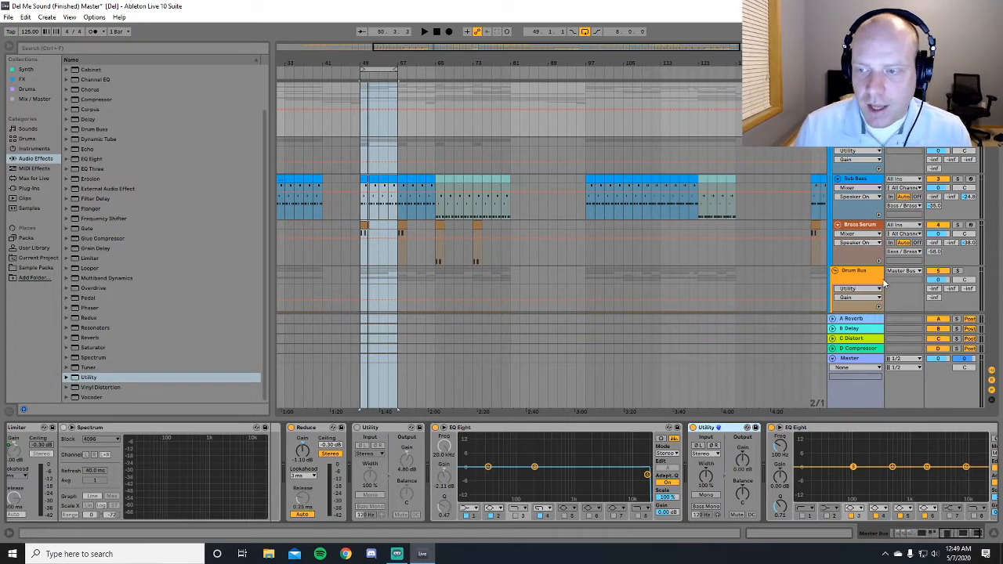
Try a Sub Bass track volume of 0.7 dB and delete the added Utility from the Master Bus chain
drag(939, 189, 939, 185)
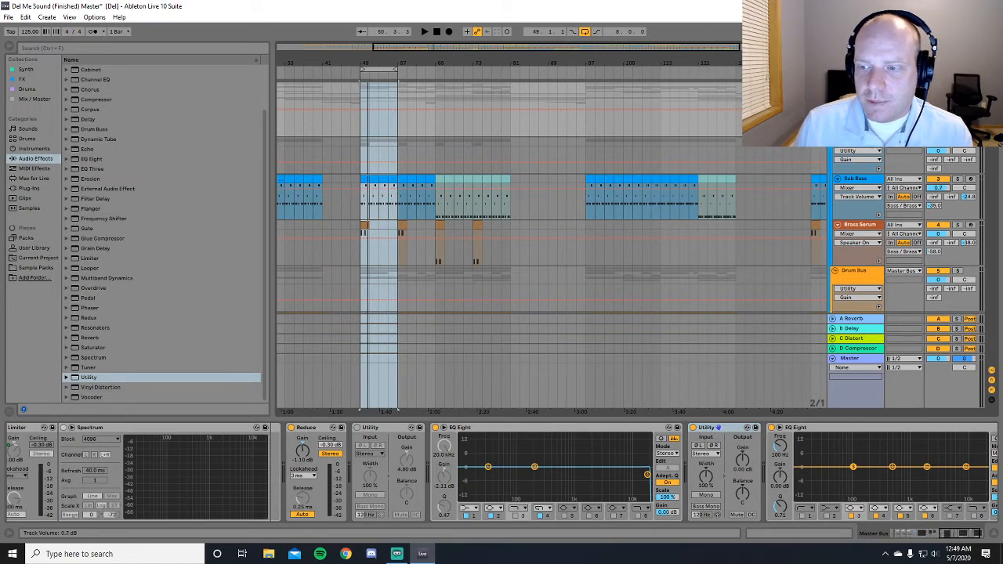
drag(939, 188, 939, 188)
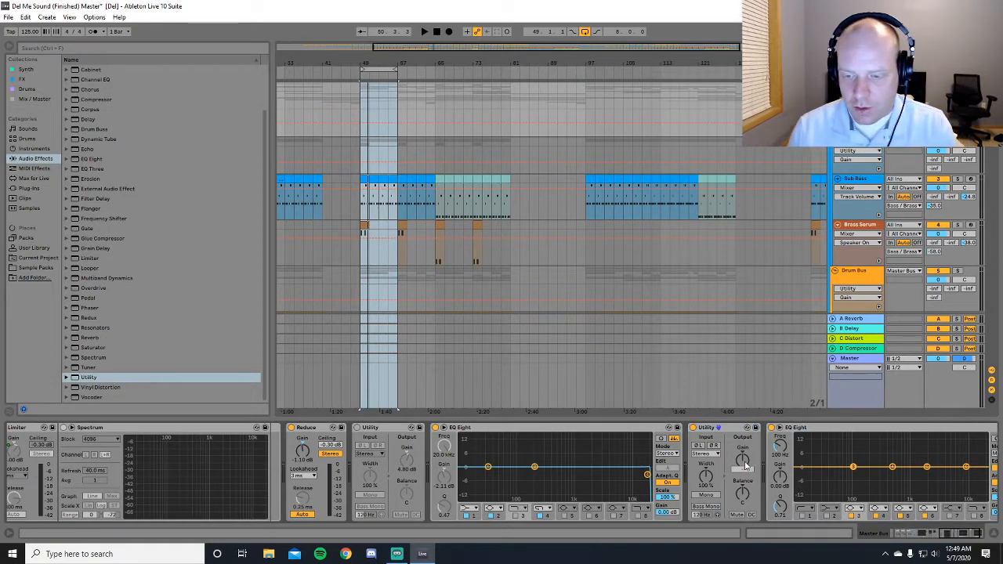
key(Return)
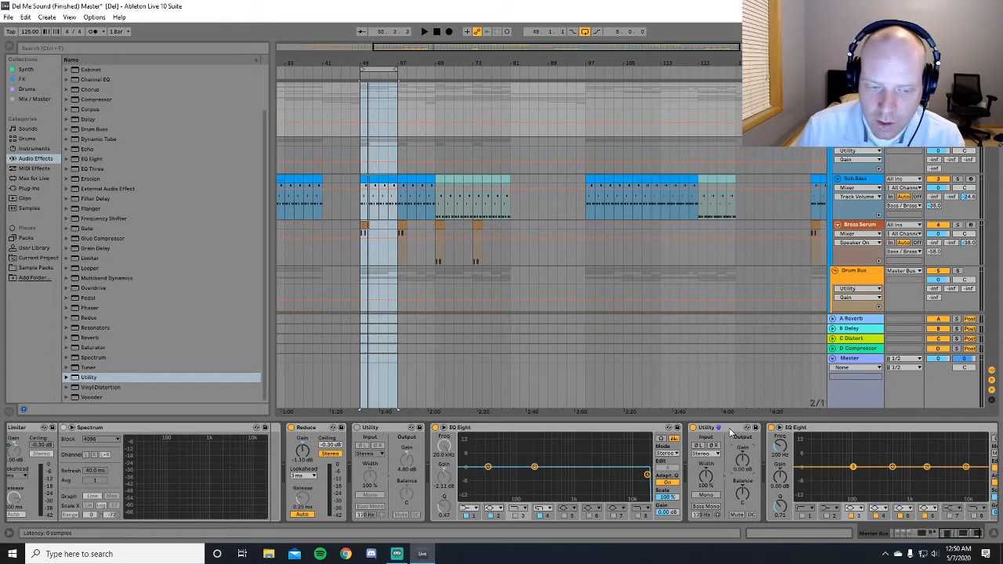
key(Delete)
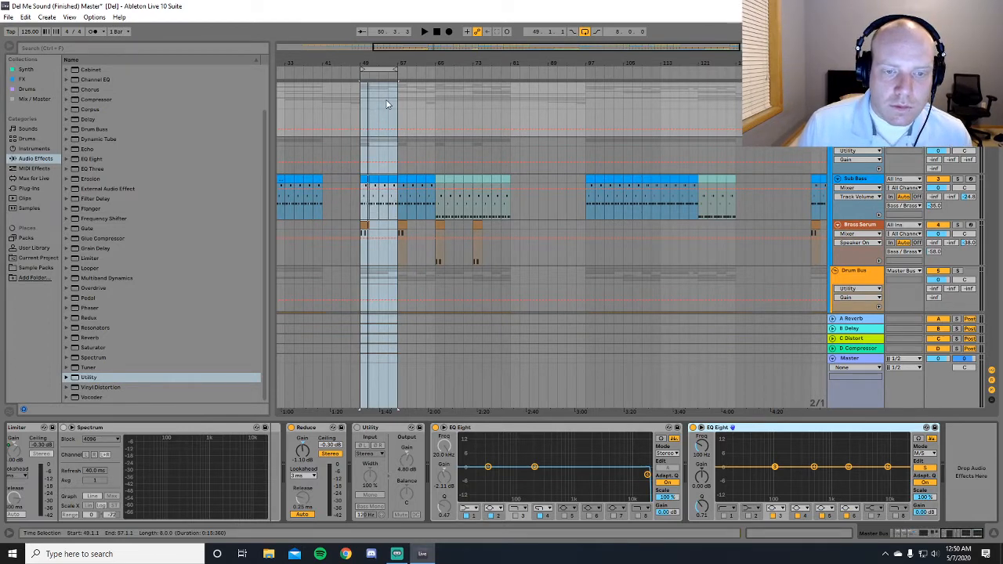
Reopen the recent set Del Me Sound (Finished) Master.als, discarding the unsaved demonstration changes
click(8, 17)
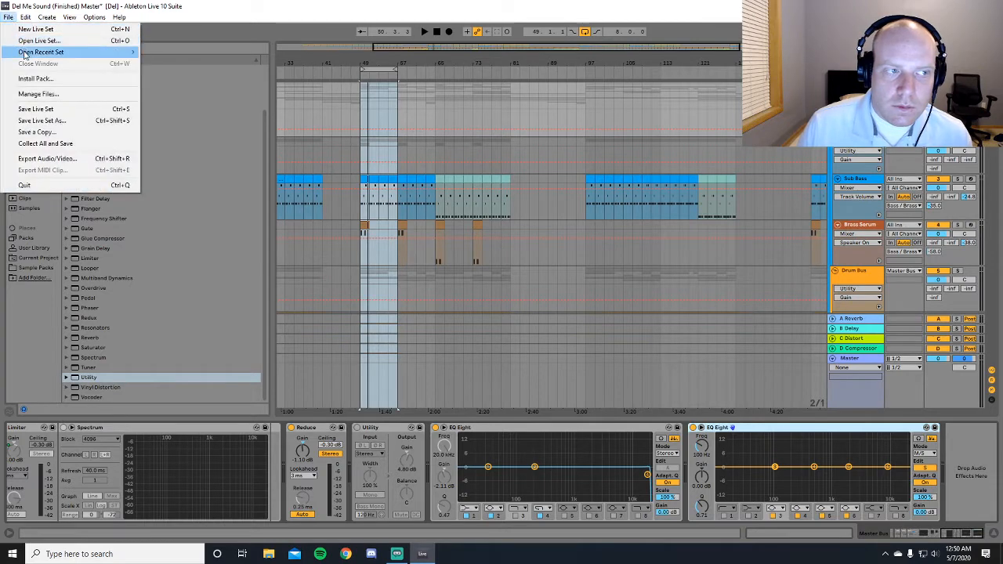
mouse_move(24, 54)
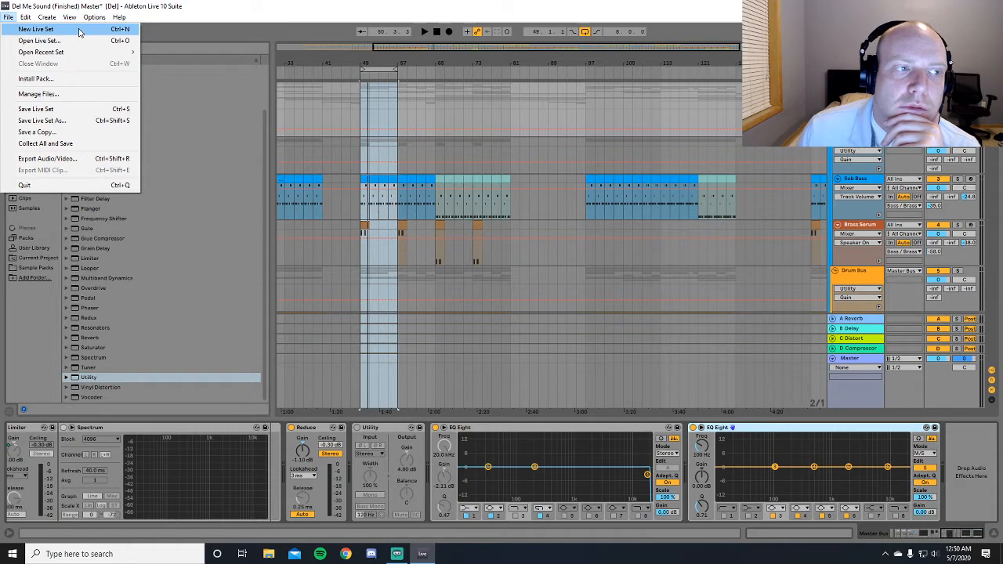
mouse_move(67, 53)
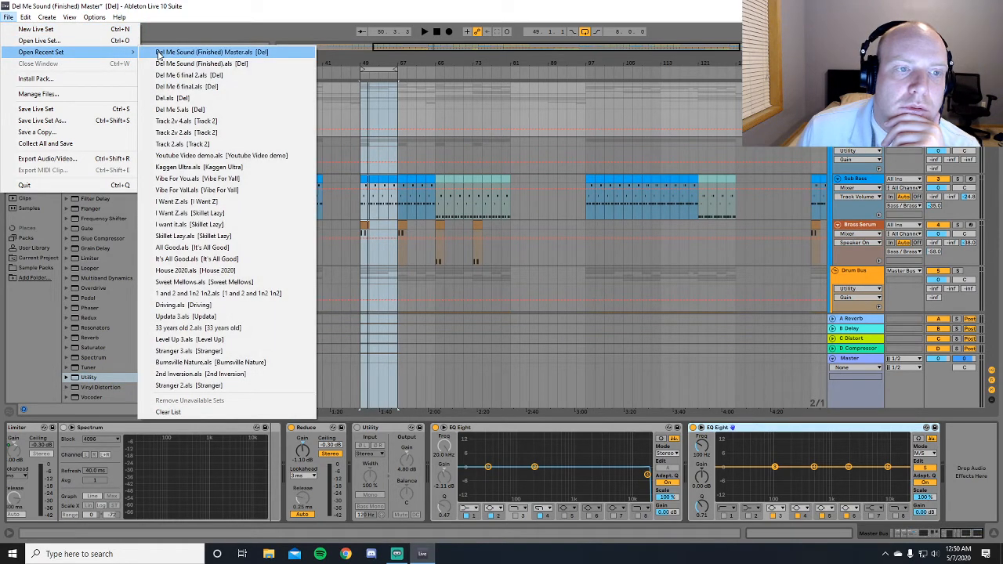
click(160, 52)
click(489, 297)
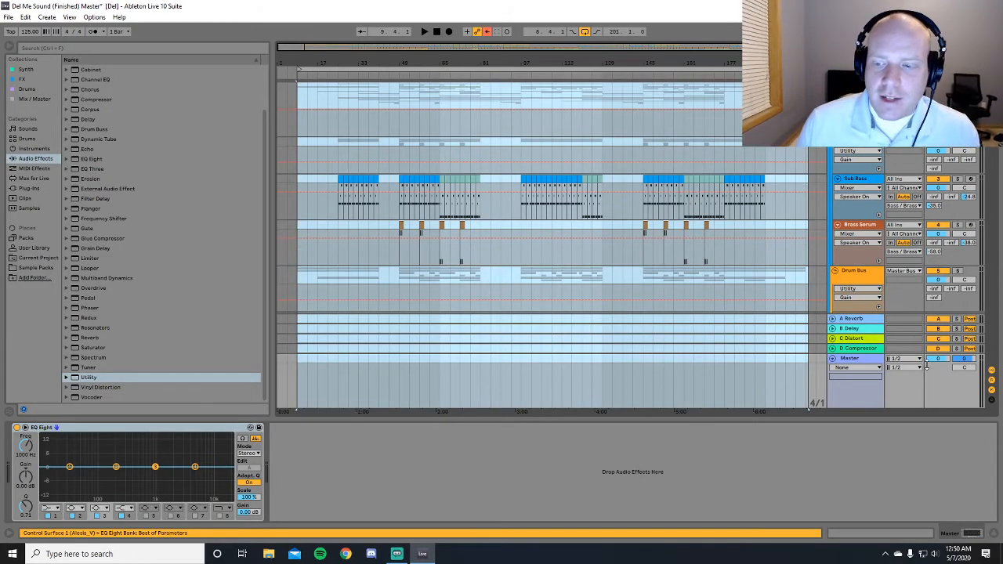
Collapse the Master track, return playback to the arrangement, and briefly play the track from around bar 55
click(914, 387)
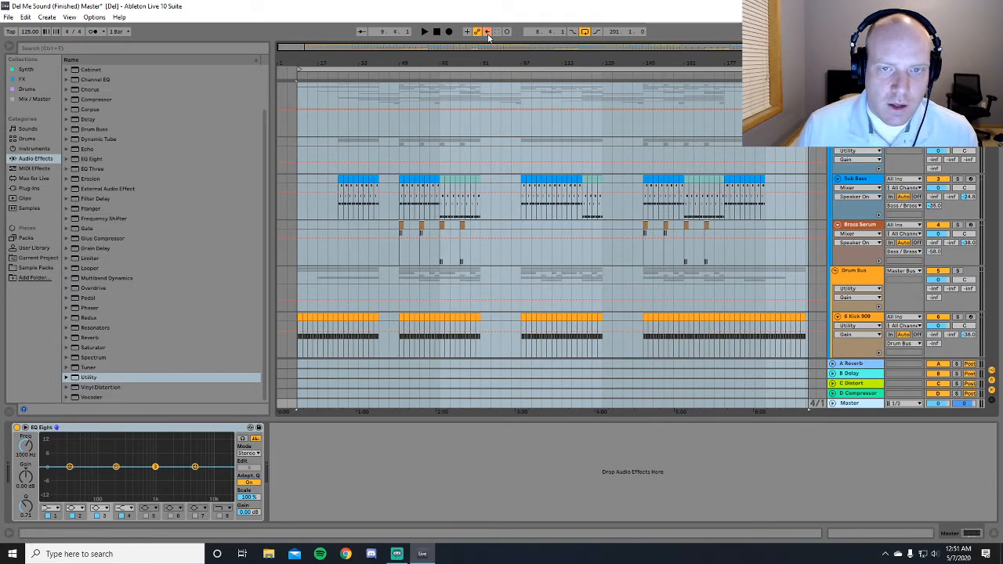
click(416, 78)
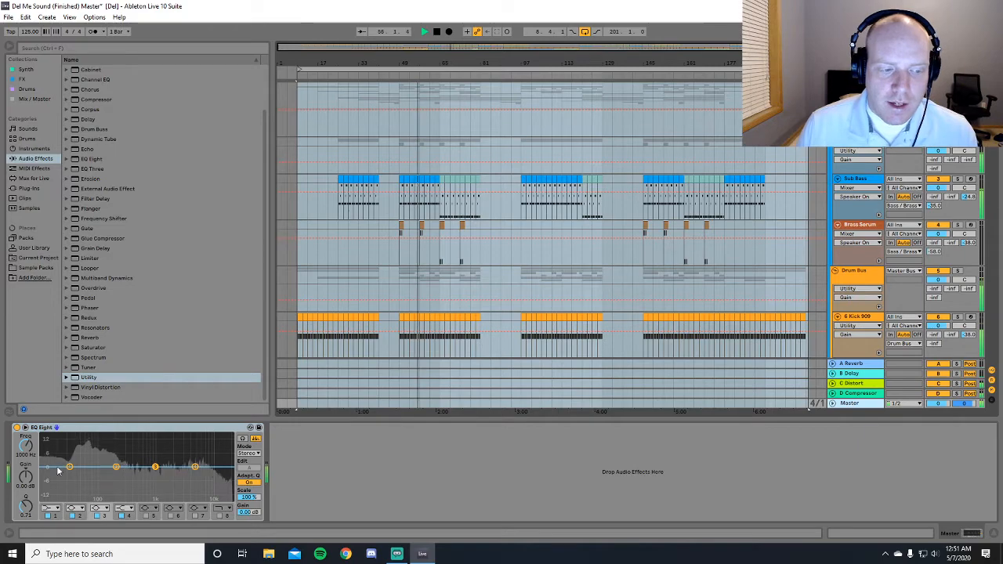
click(436, 31)
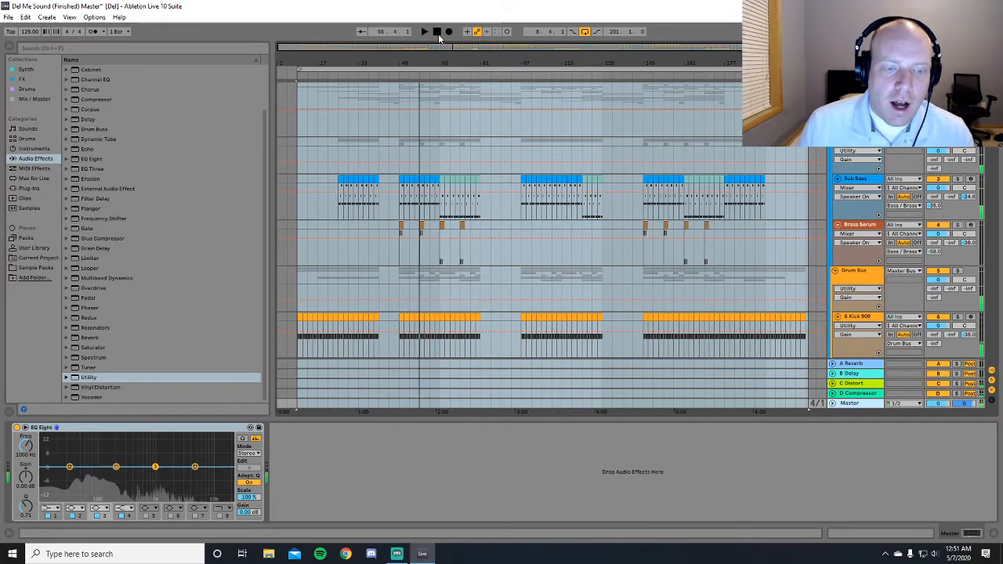
Display the Master Bus device chain and look down through the bus groups and their tracks to the horn tracks
click(856, 88)
scroll(856, 106, down, 5)
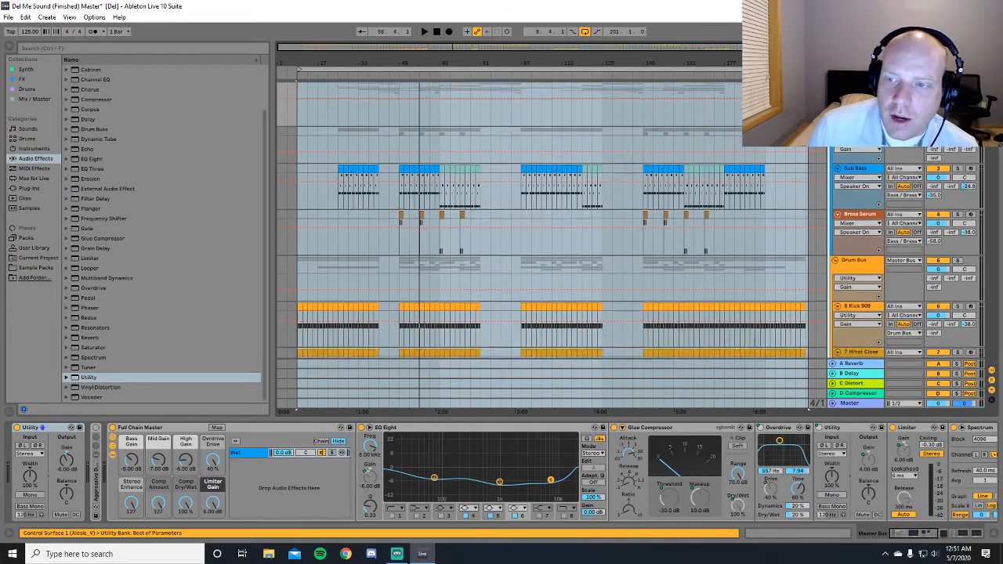
scroll(862, 155, up, 3)
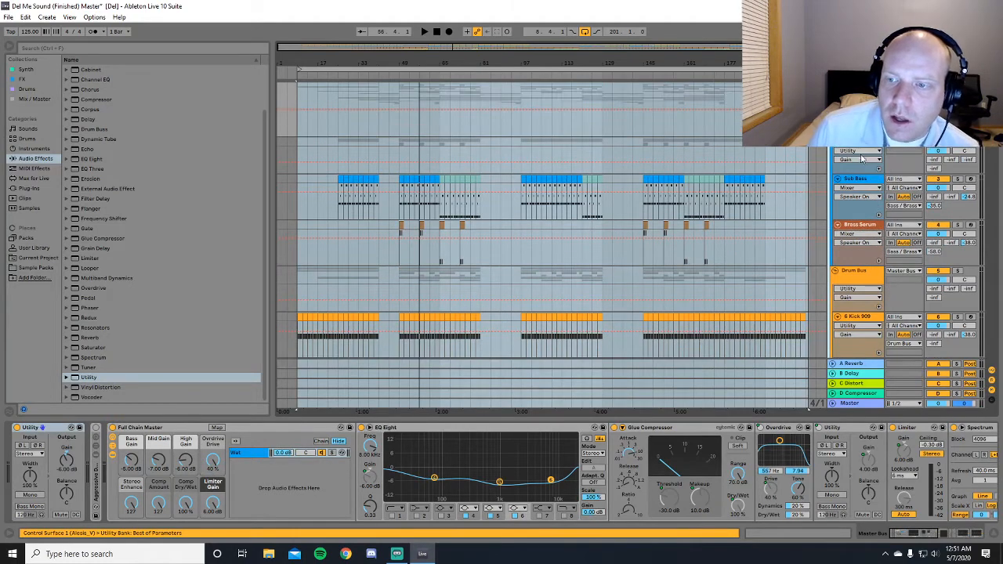
scroll(862, 154, down, 2)
scroll(863, 154, up, 2)
scroll(860, 235, down, 8)
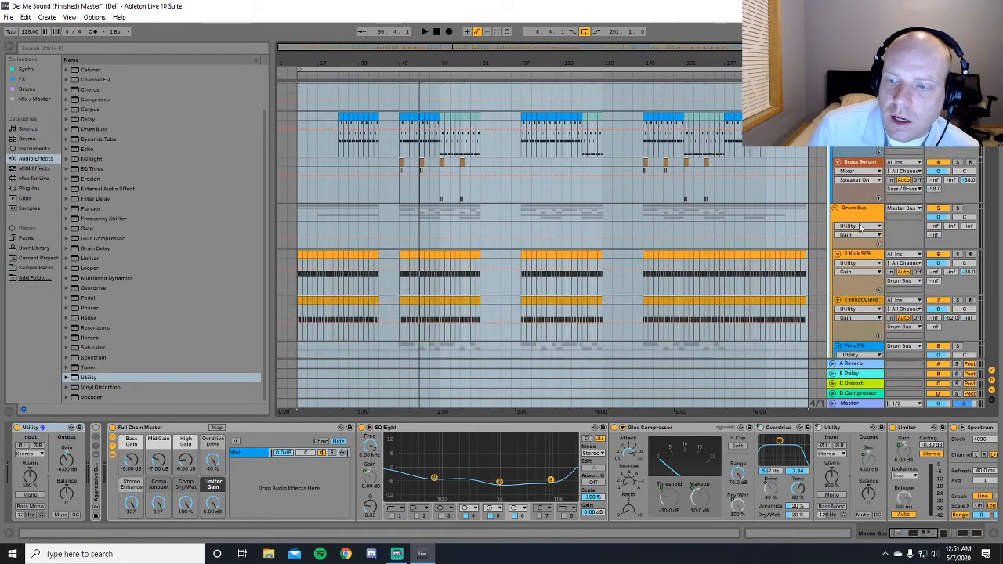
scroll(860, 246, down, 5)
scroll(870, 298, down, 6)
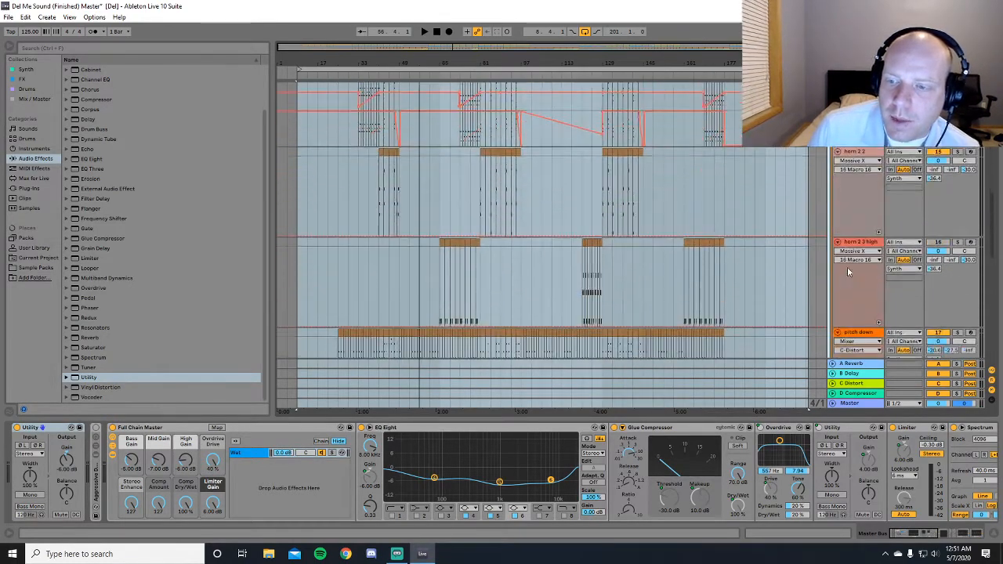
Play the arrangement from its beginning and show the Session mixer with the track level meters
scroll(883, 352, up, 10)
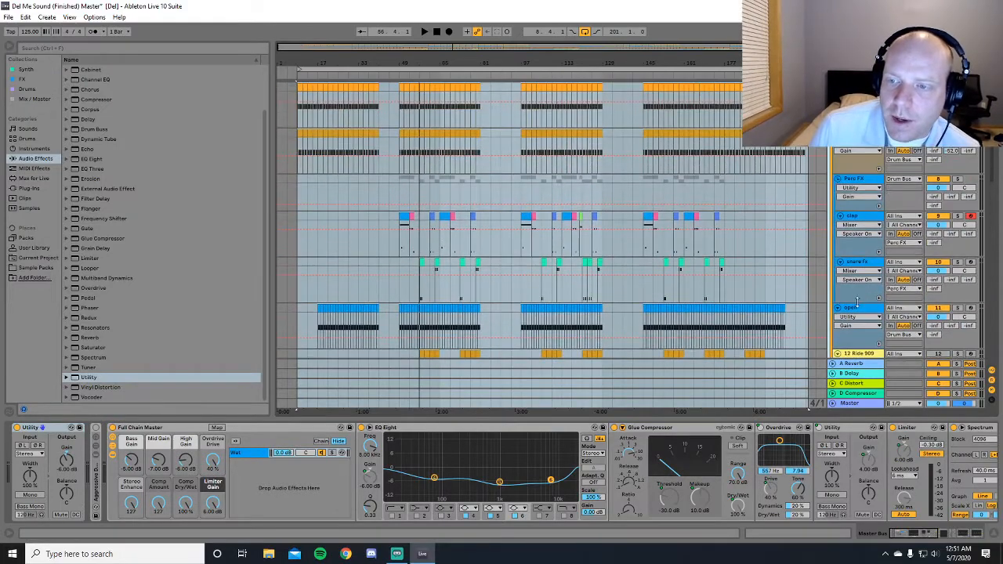
scroll(866, 235, up, 4)
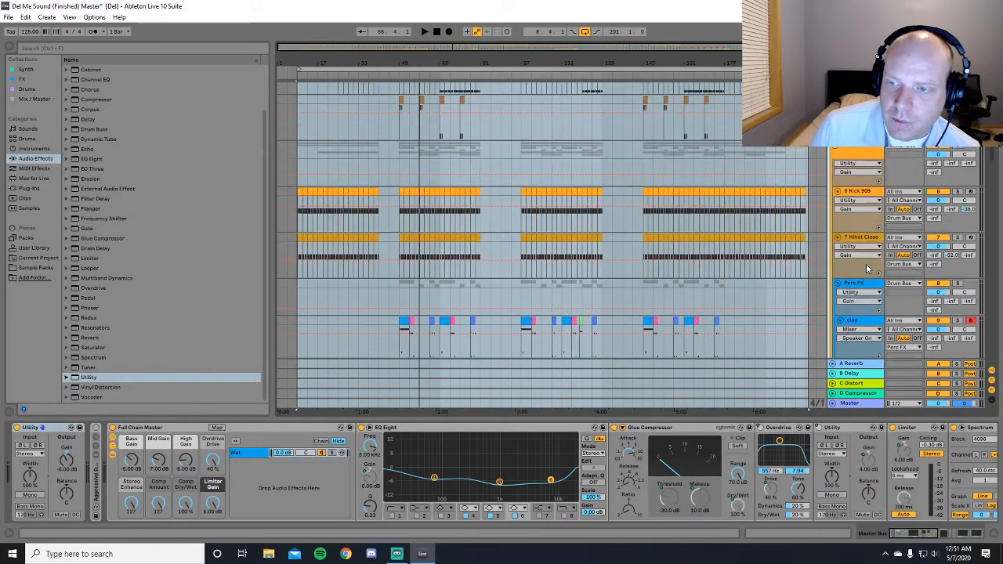
scroll(862, 211, up, 5)
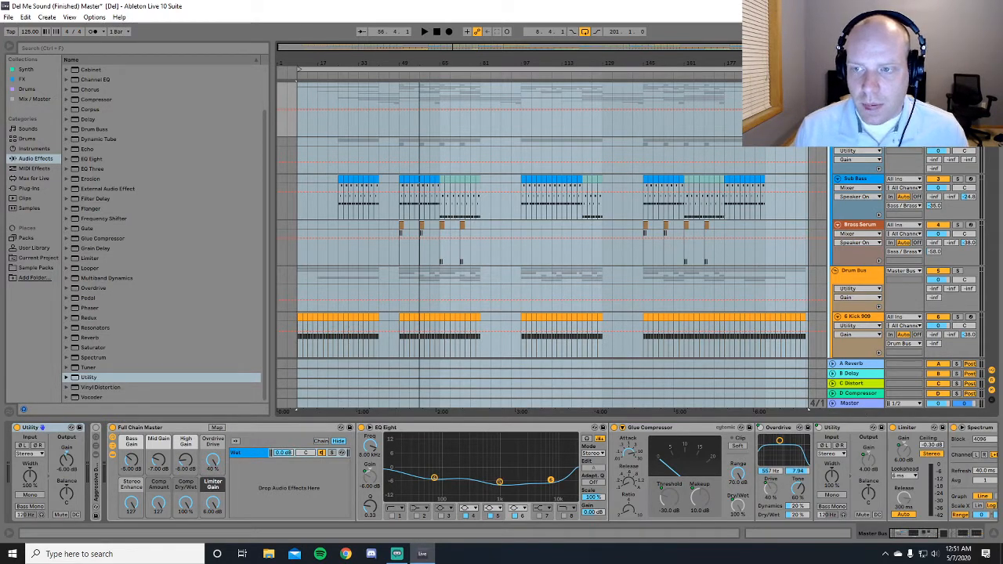
drag(914, 534, 872, 532)
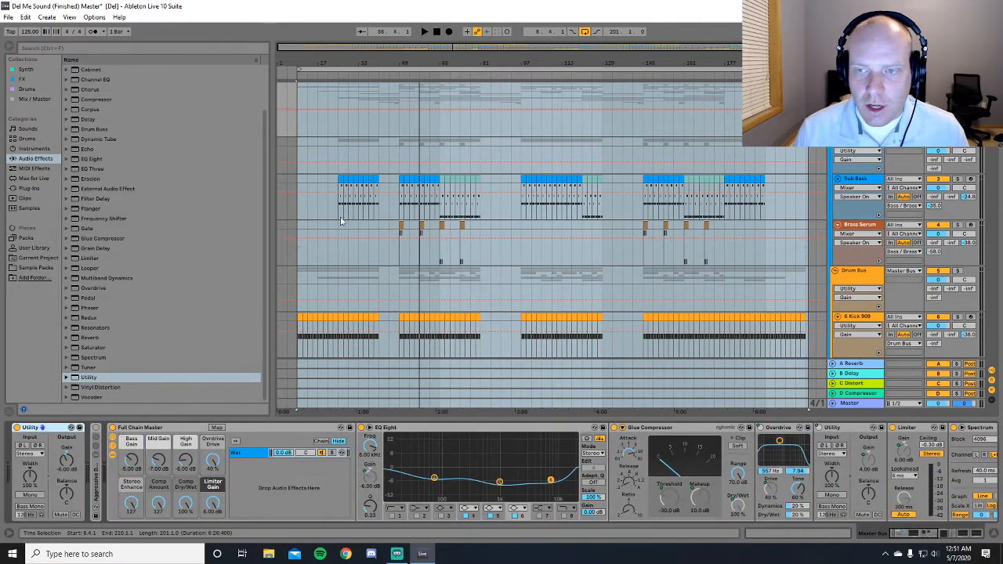
click(425, 32)
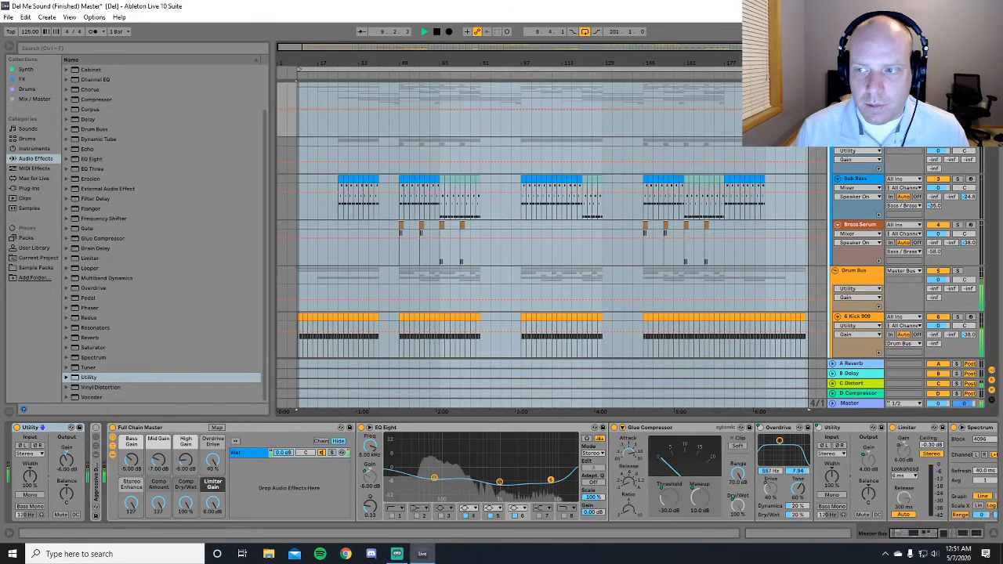
key(Tab)
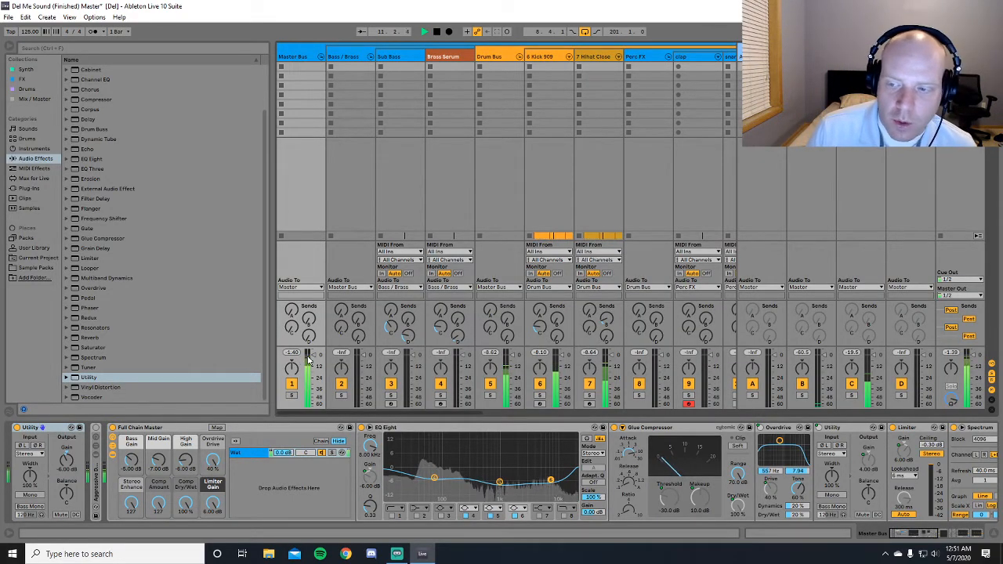
Compare the Master Bus level with the Full Chain Master rack switched off and back on, and stop playback
click(292, 56)
click(113, 428)
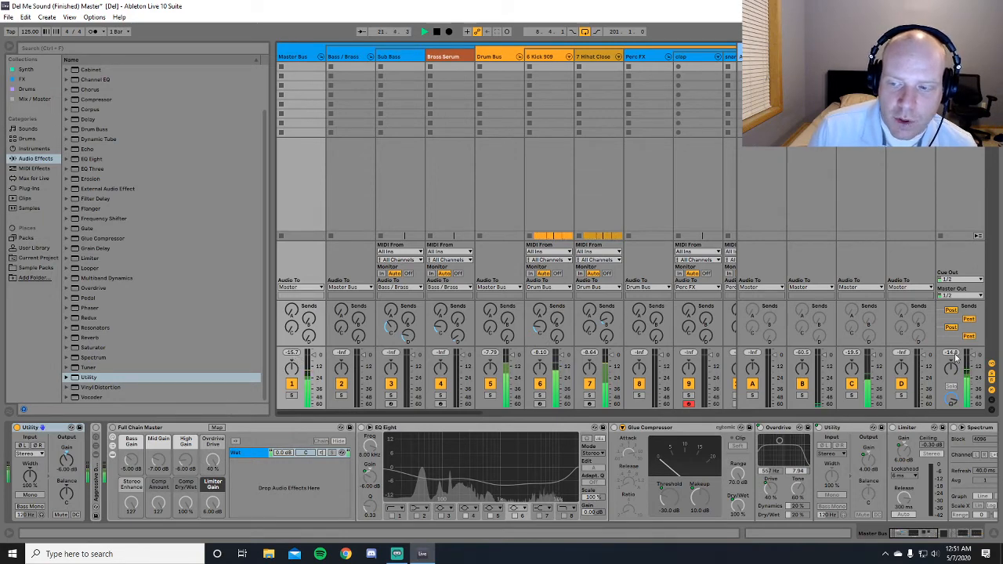
click(112, 428)
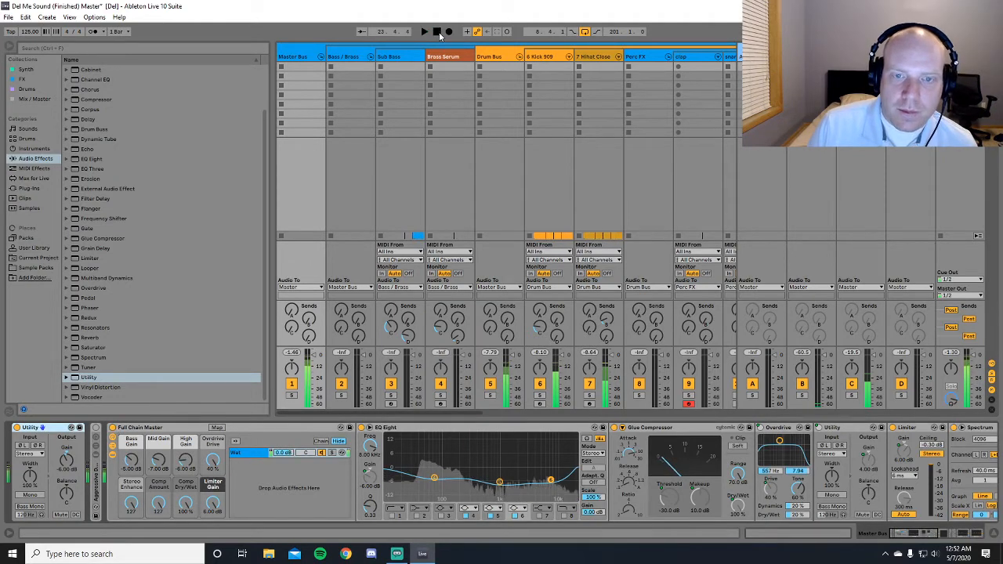
Return to the arrangement and set the loop to 16 bars starting at bar 49
key(Tab)
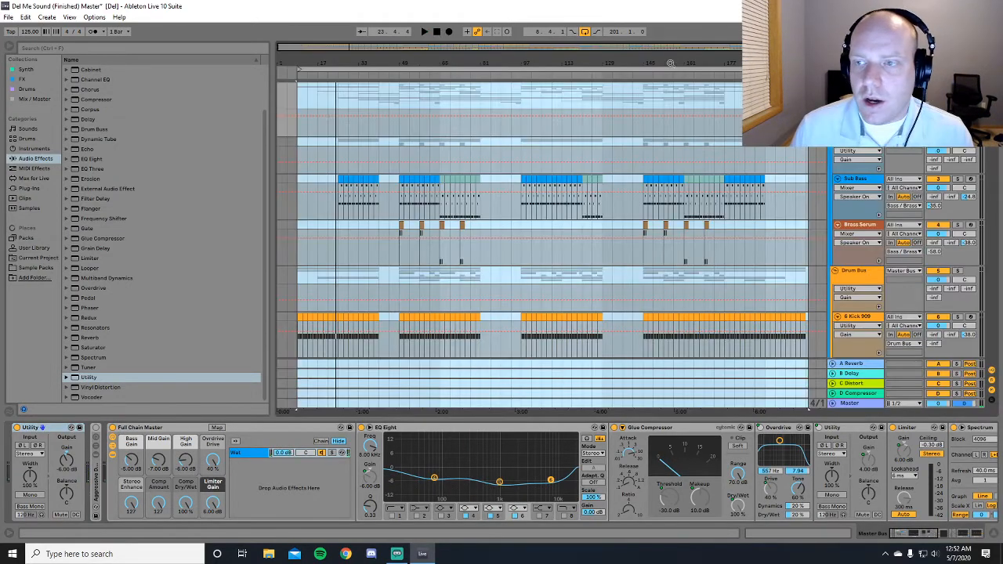
drag(600, 49, 601, 49)
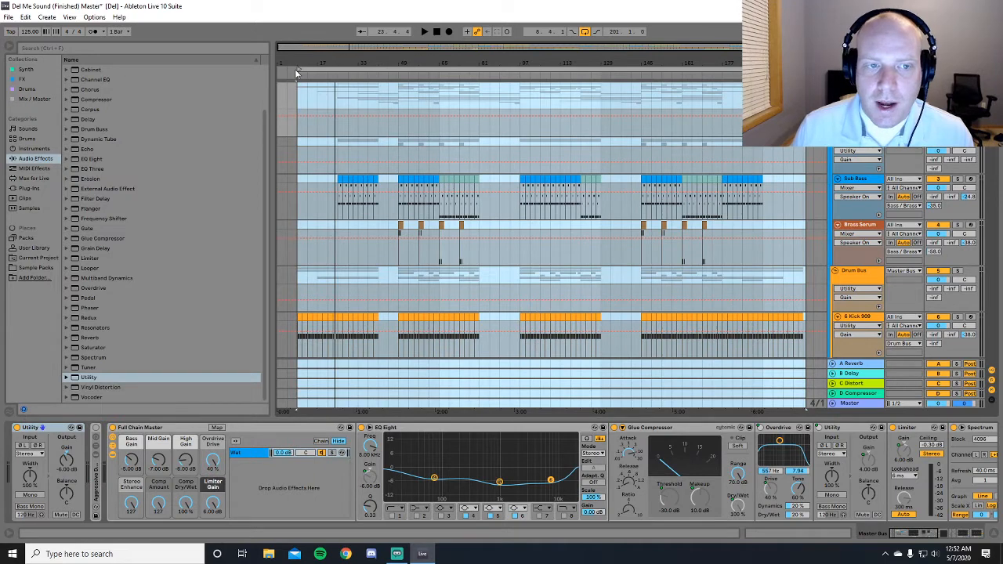
drag(298, 69, 439, 76)
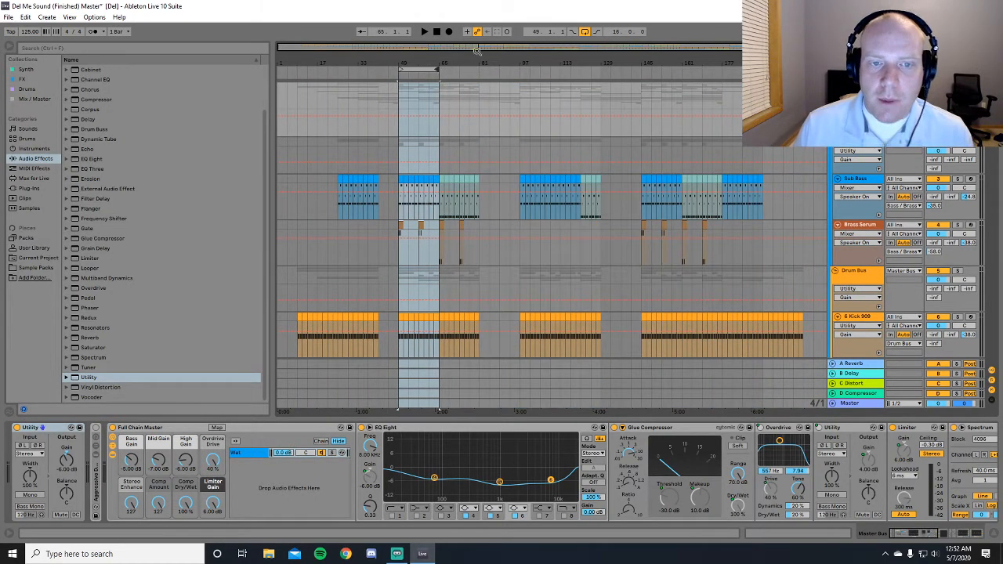
Delete the Until the Early Light clip from audio track 26 below the horn track
scroll(902, 369, down, 5)
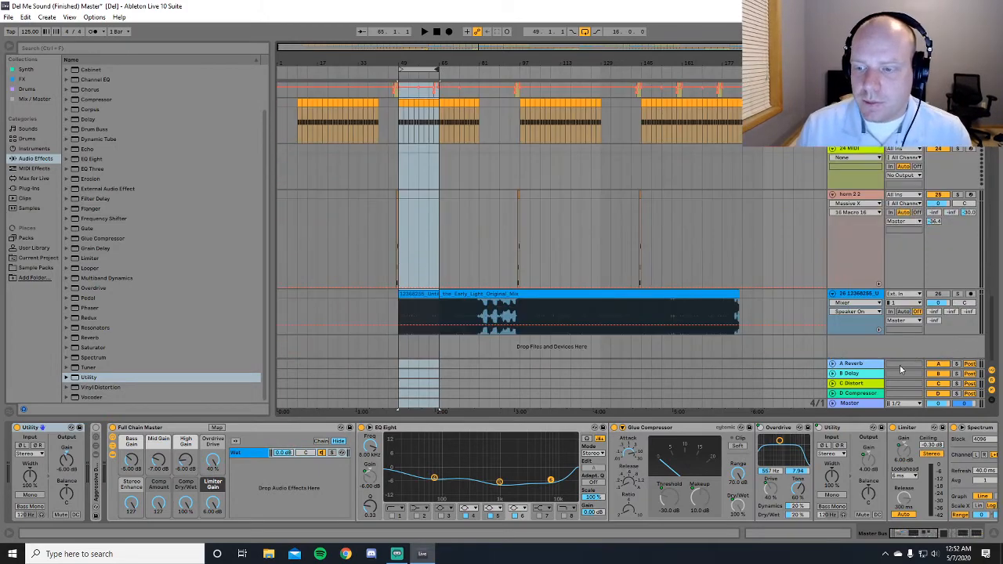
click(460, 294)
mouse_move(442, 45)
mouse_down()
mouse_move(445, 118)
mouse_move(445, 48)
mouse_up()
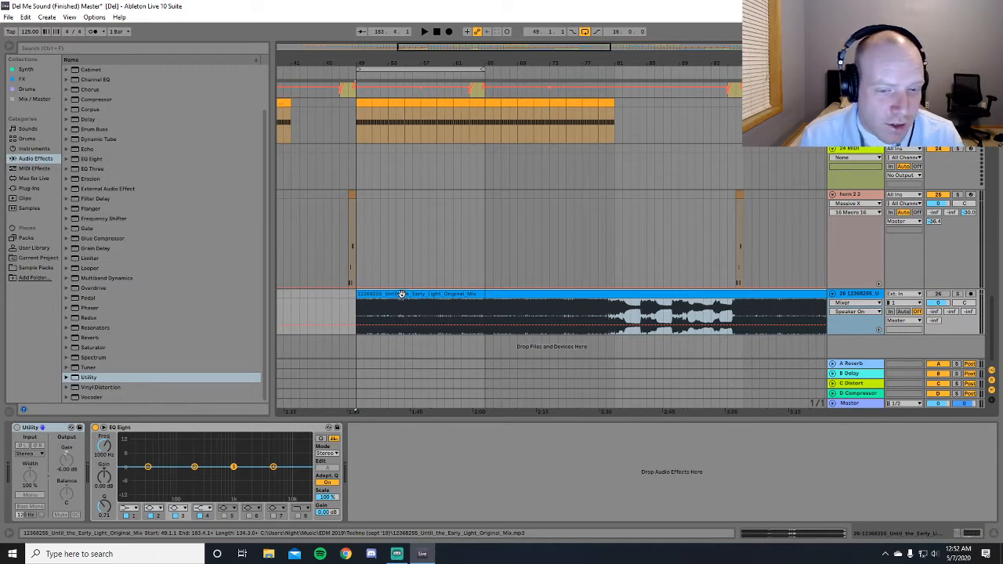
key(Delete)
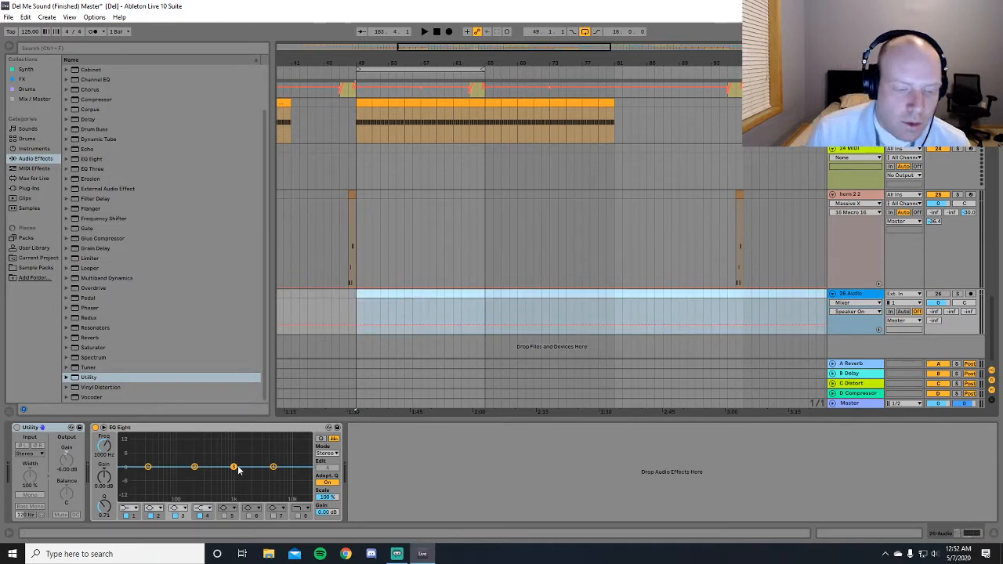
Open File Explorer at Music > TrvAix Singles > Wav 16 and place its window beside the arrangement
click(269, 554)
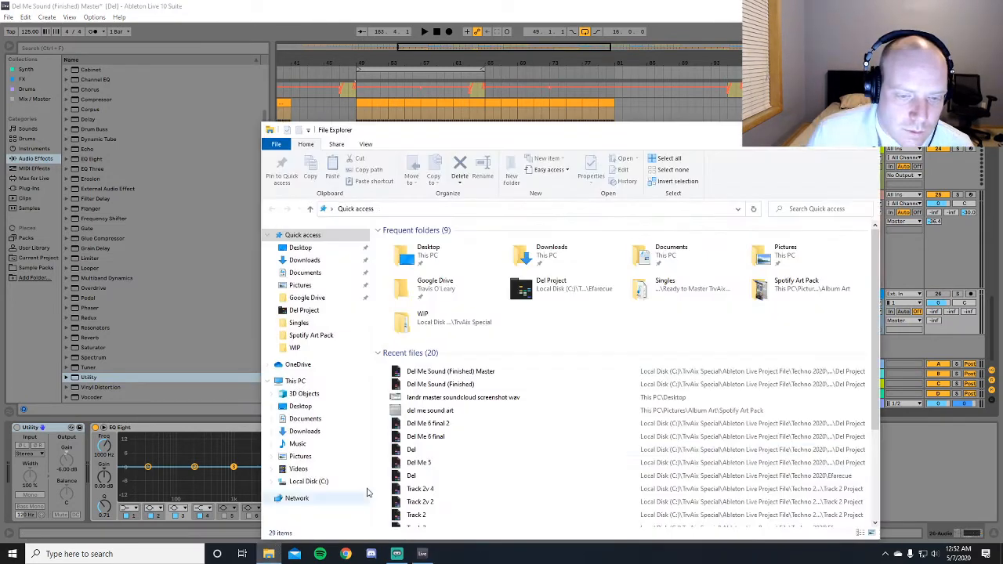
click(306, 484)
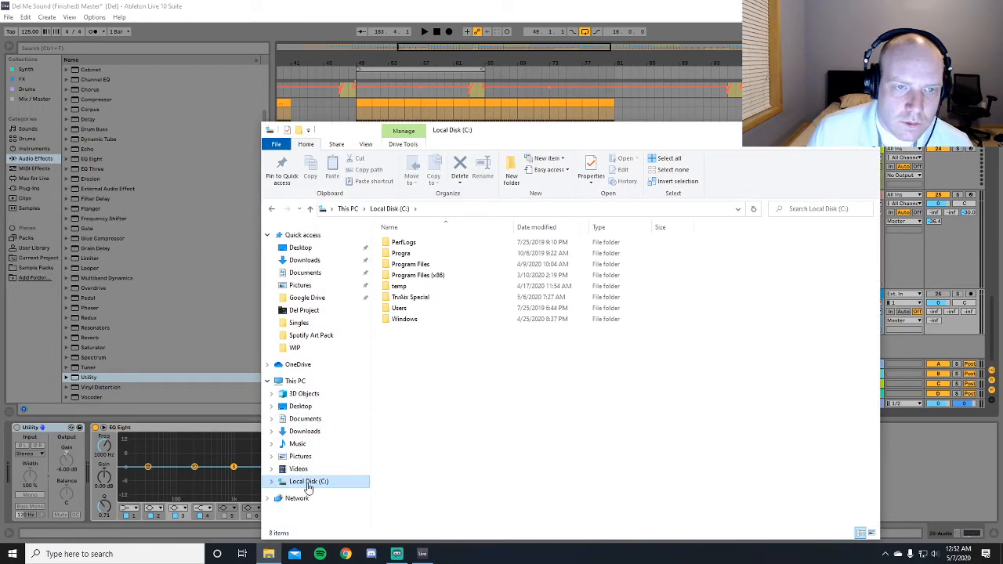
double_click(419, 301)
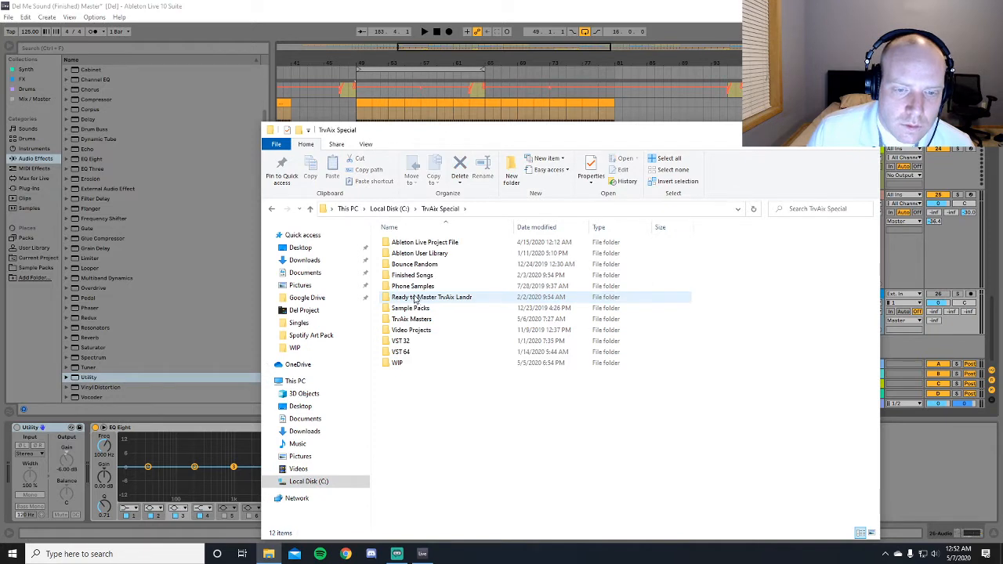
click(296, 444)
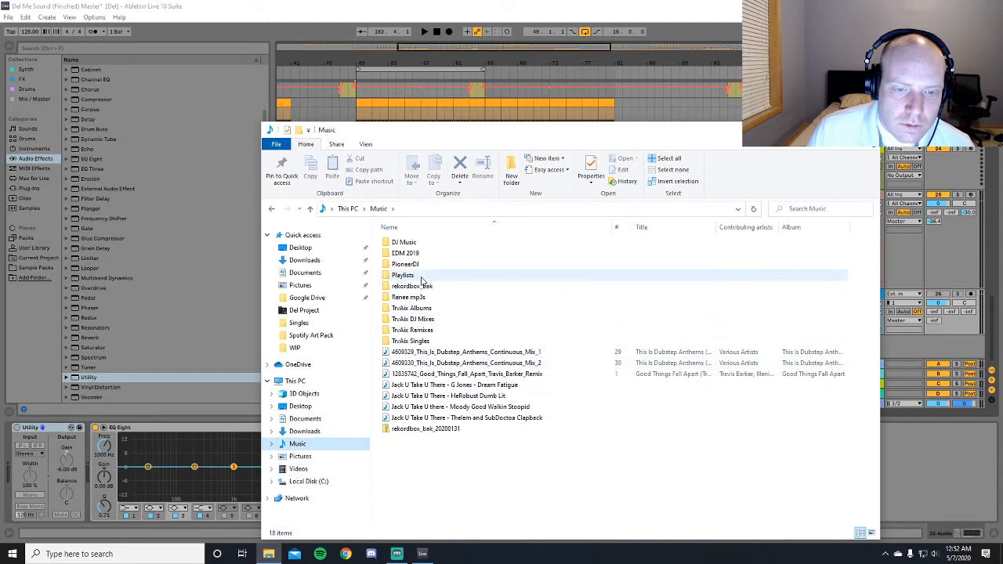
double_click(427, 341)
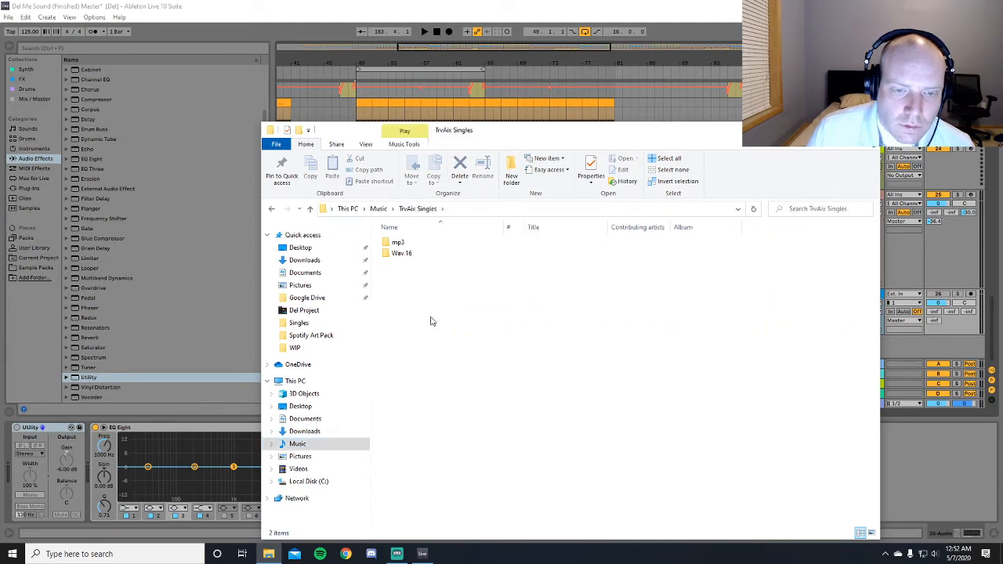
double_click(414, 261)
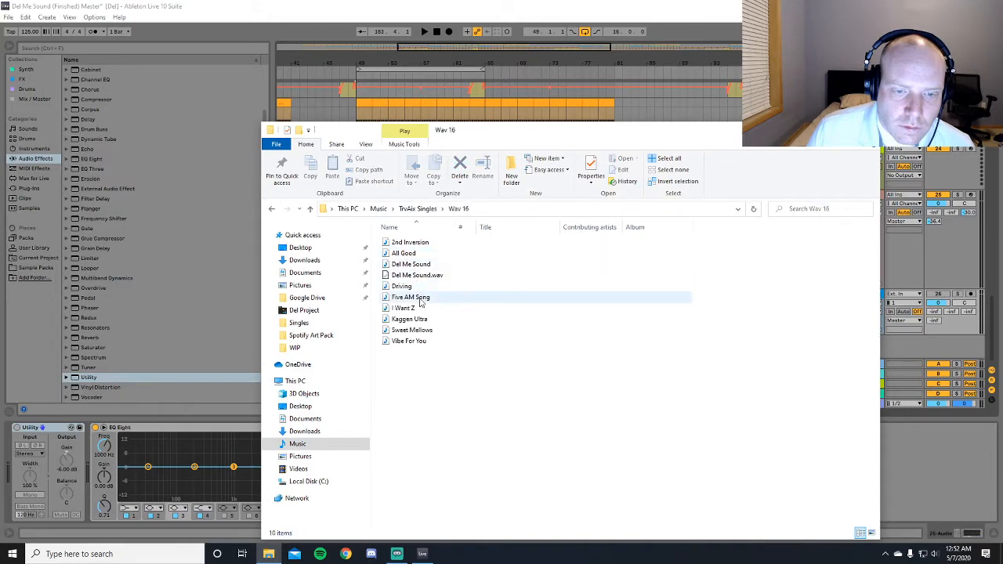
drag(476, 130, 824, 110)
Add the Del Me Sound audio file to audio track 26 and move its start to 8.3.4, near the first kick clip
click(759, 243)
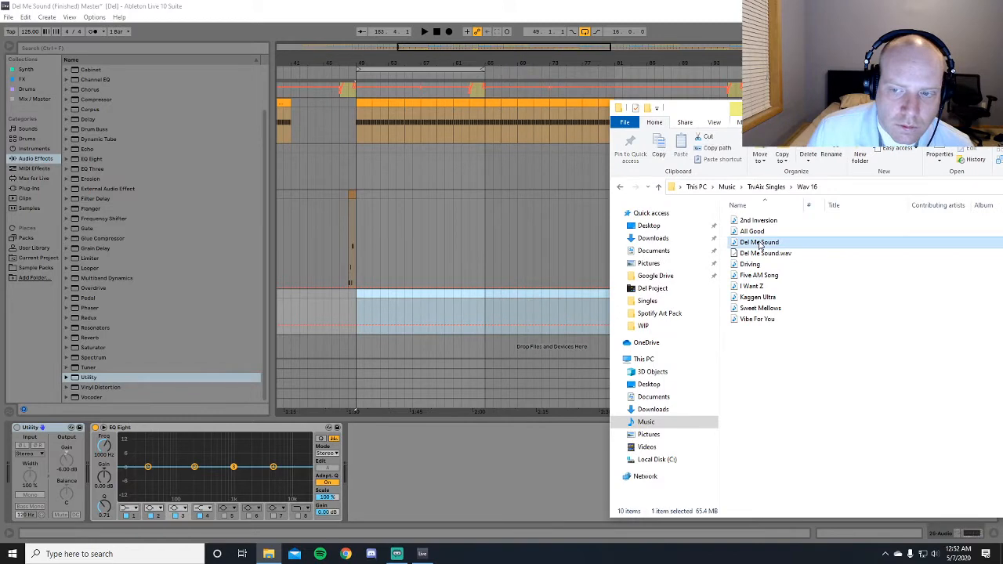
drag(489, 310, 287, 311)
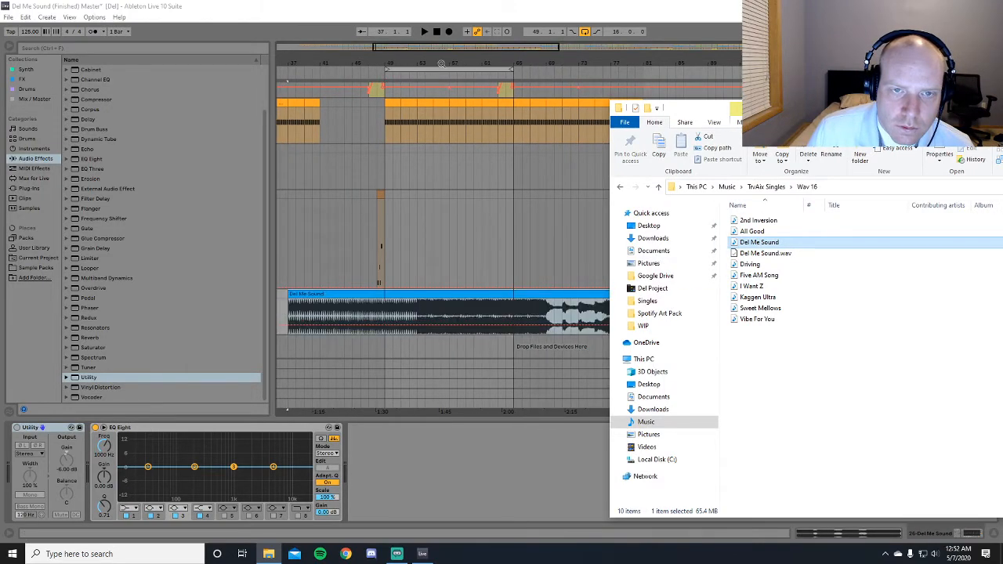
drag(427, 48, 428, 8)
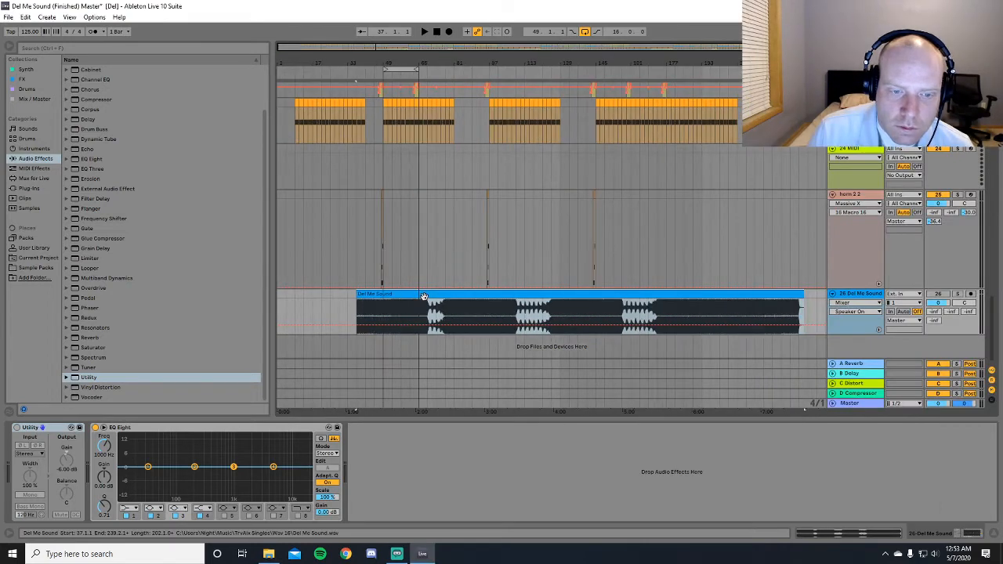
drag(423, 296, 323, 305)
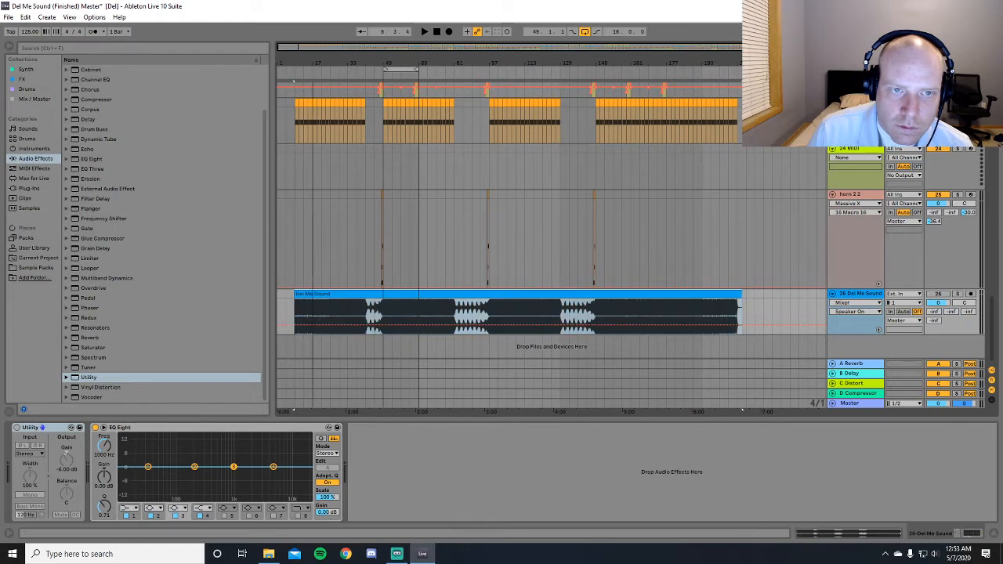
drag(313, 62, 509, 63)
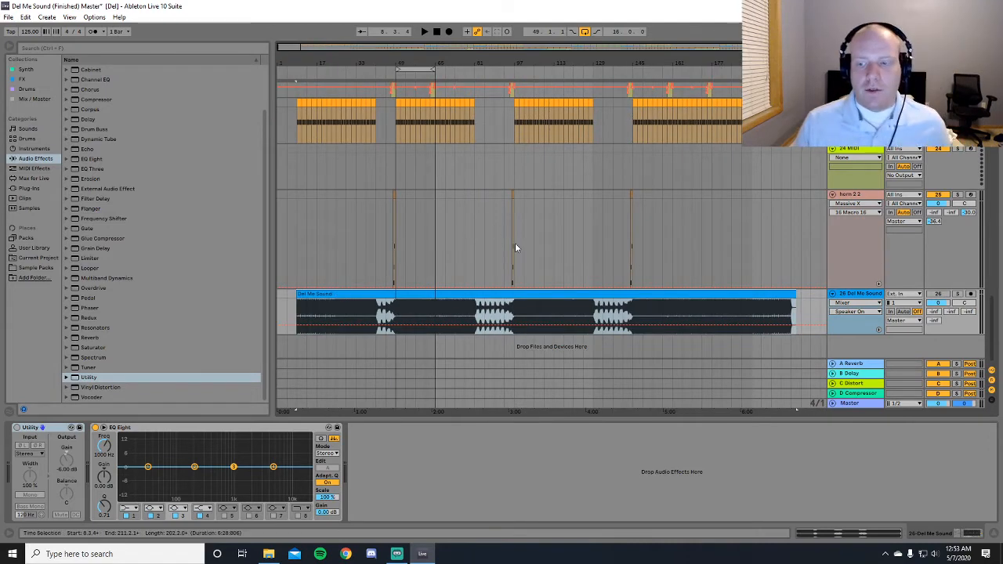
Solo the Del Me Sound audio track, play from bar 49, and unsolo it to compare with the project mix
click(957, 293)
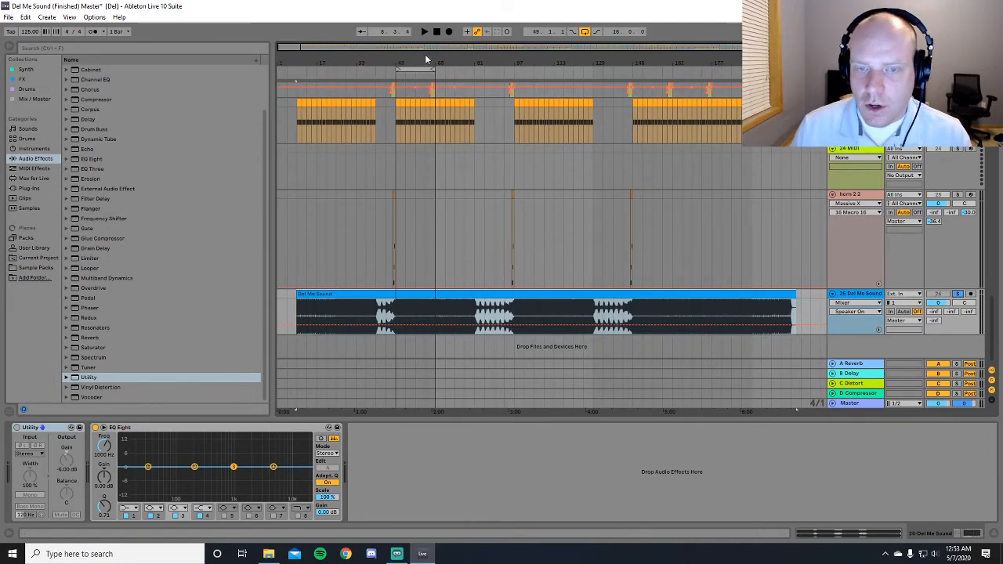
click(397, 74)
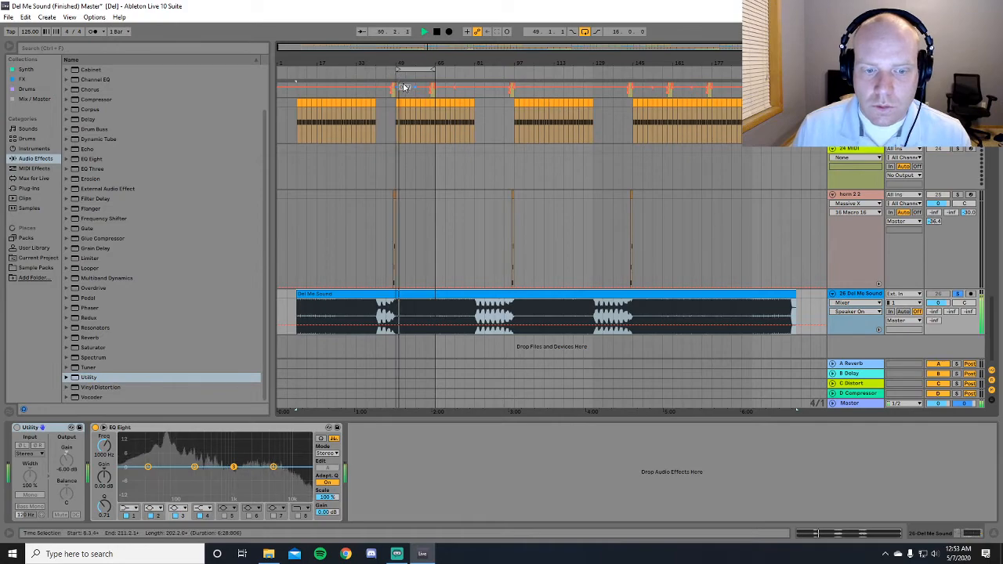
click(957, 293)
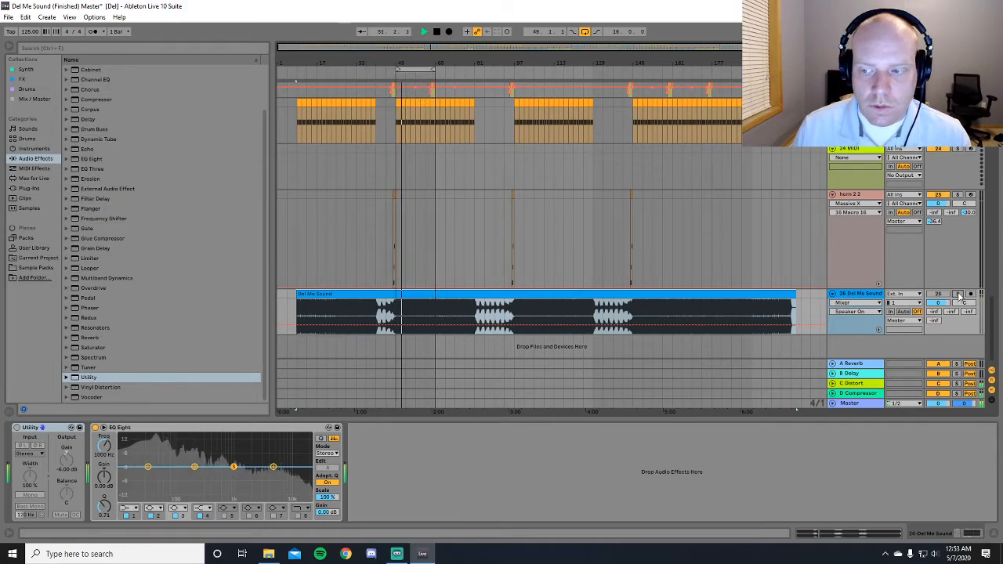
Display the Master Bus device chain during playback, return to the Del Me Sound audio track, and stop playback
scroll(959, 297, up, 5)
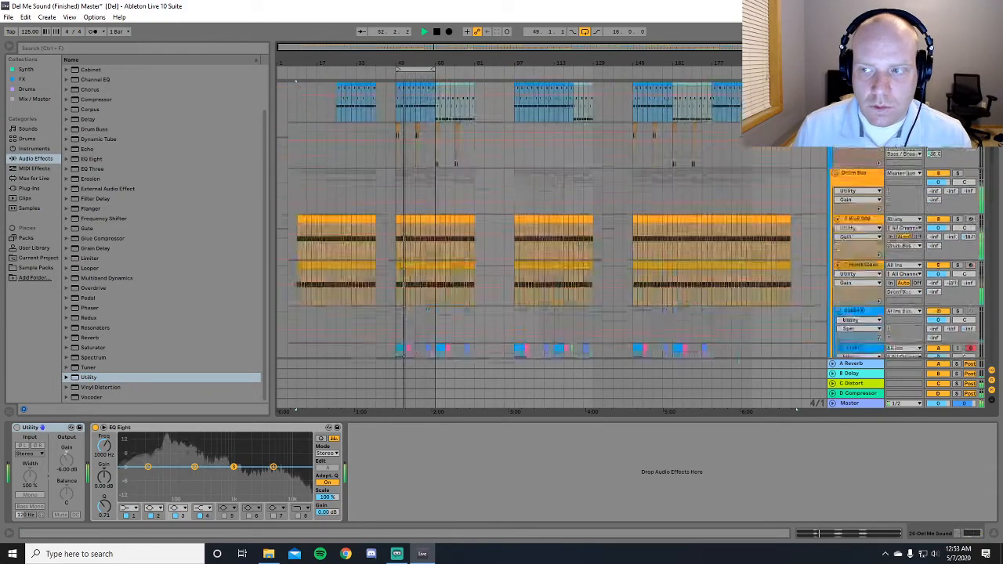
click(855, 87)
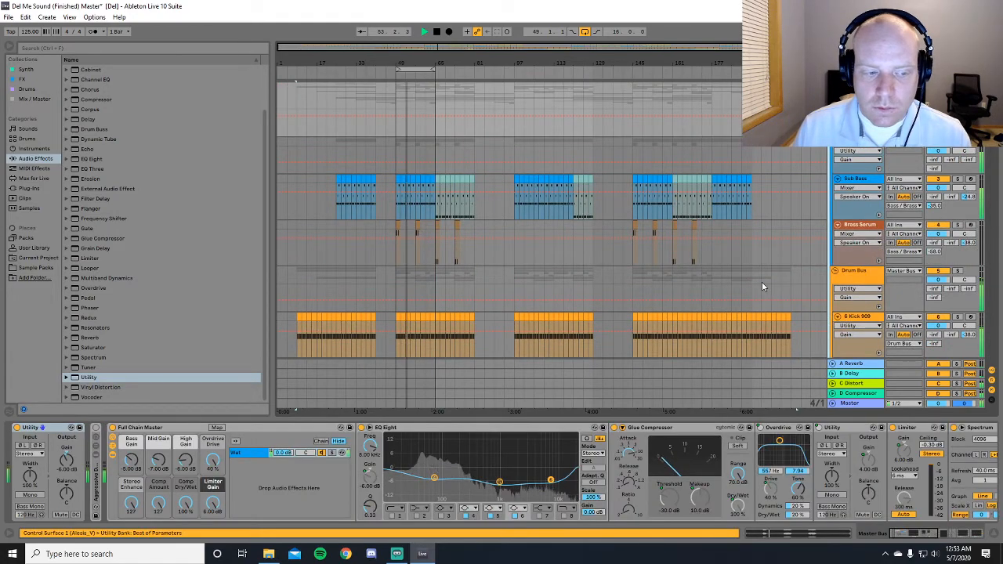
scroll(957, 163, down, 5)
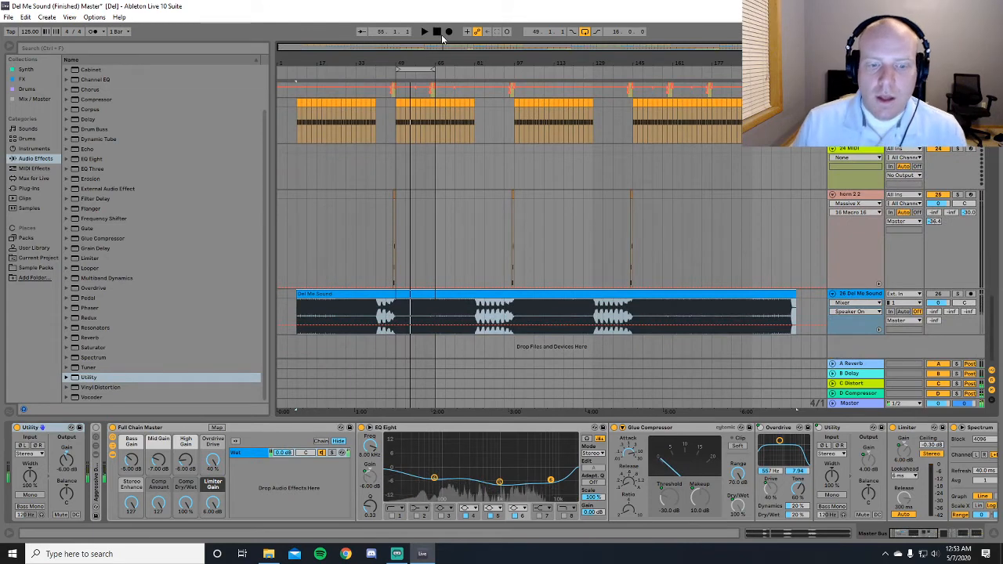
click(437, 32)
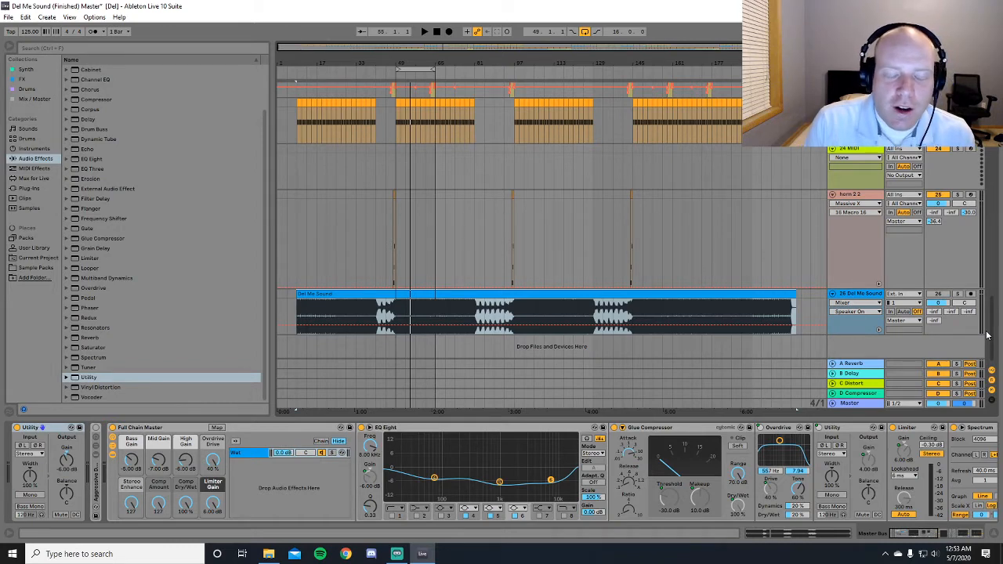
Play the Del Me Sound audio track soloed from its beginning, and replay from there unsoloed to compare the masters
click(958, 295)
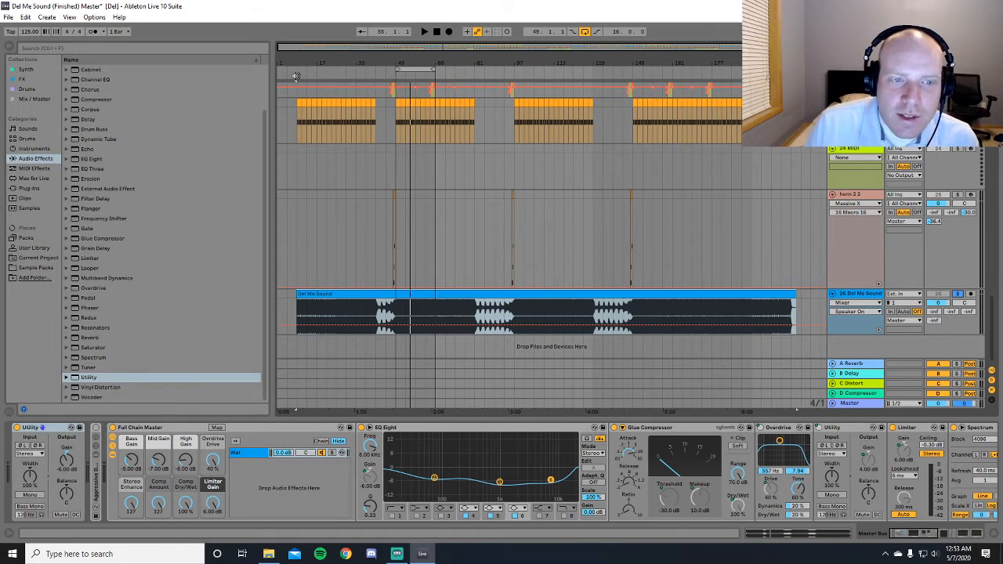
click(296, 76)
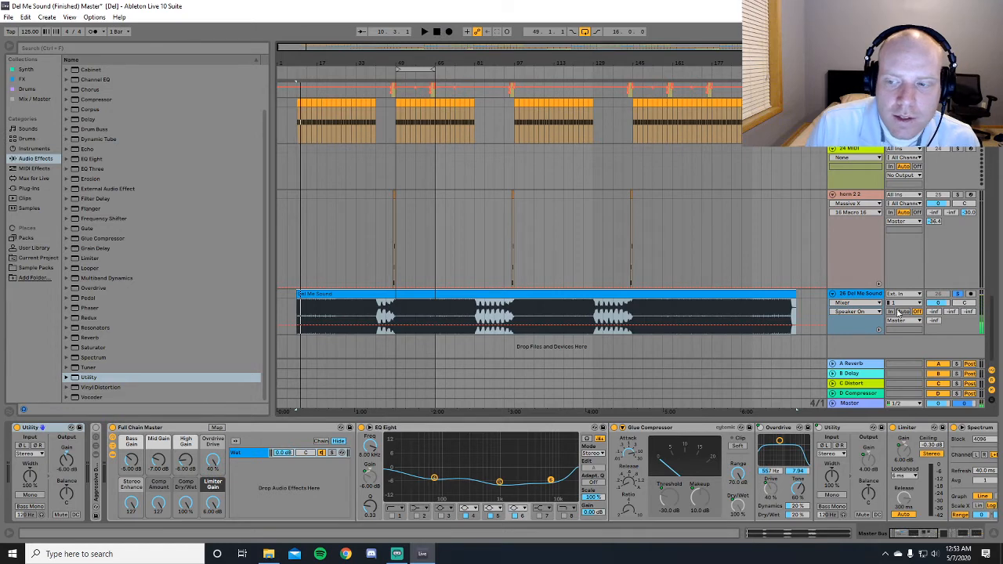
click(958, 295)
click(298, 74)
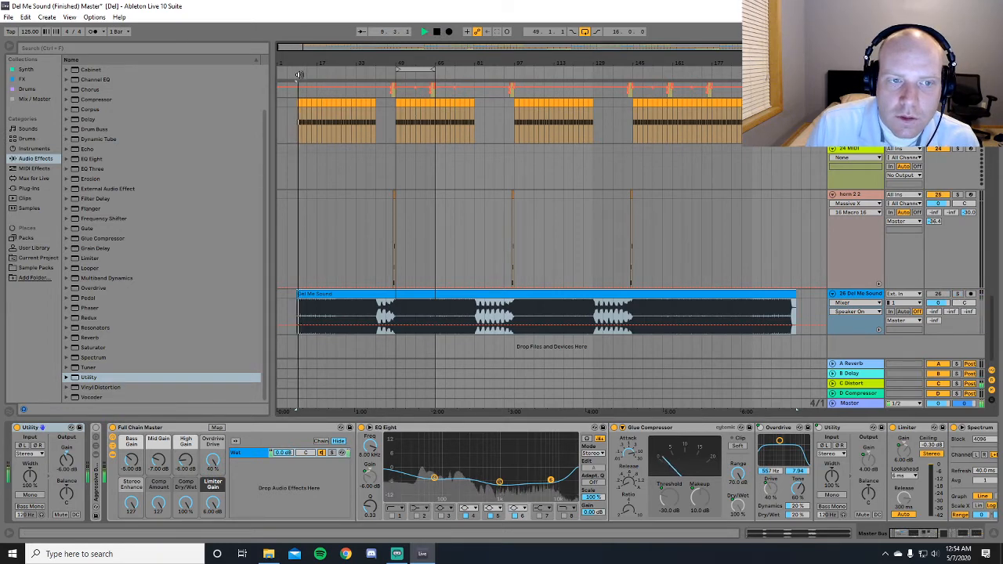
Solo and unsolo the Del Me Sound audio track during playback to compare it with the mix, and stop playback
click(958, 295)
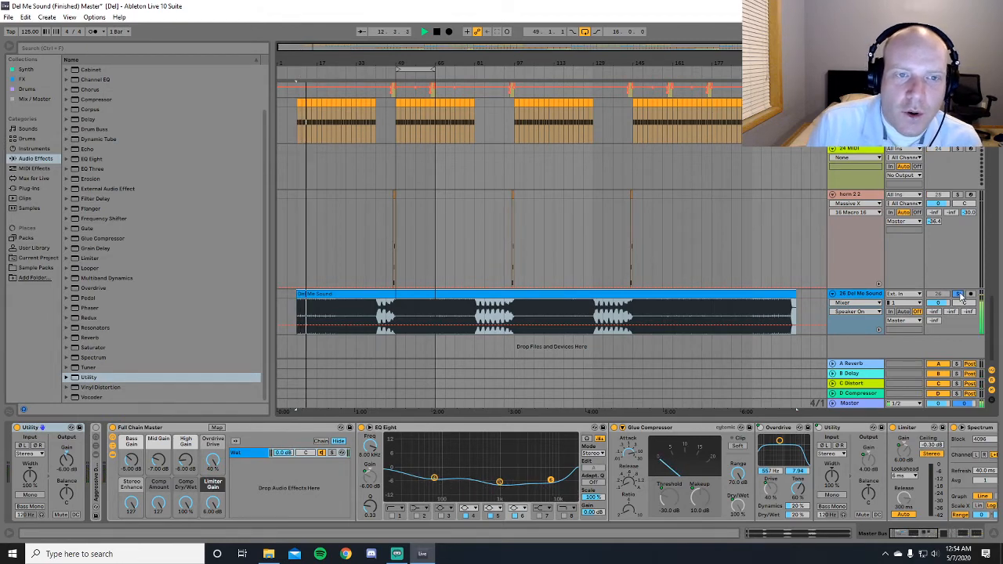
click(958, 294)
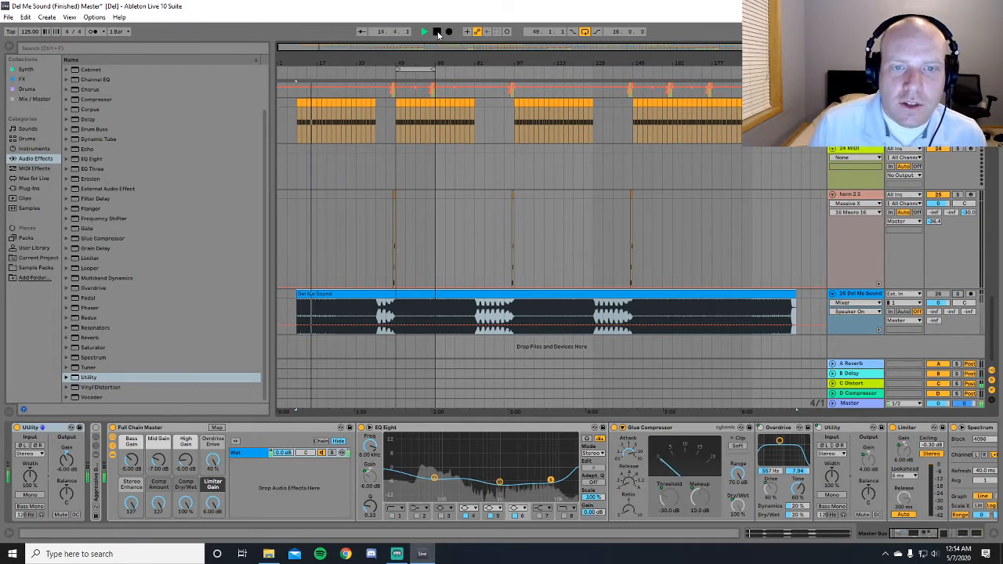
click(438, 32)
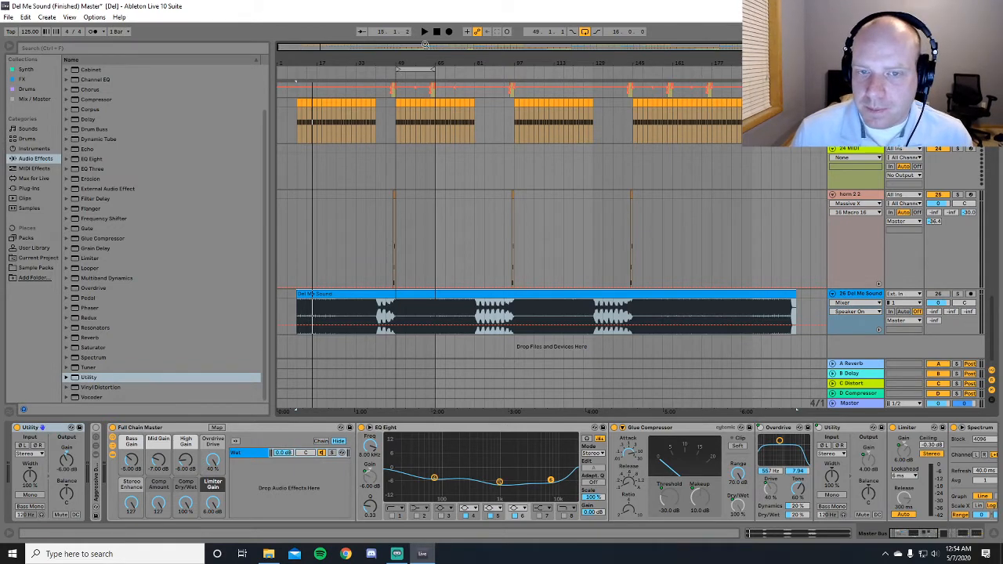
Play the project mix from just before bar 49 while displaying the Master track's EQ Eight, and stop playback
click(392, 76)
click(859, 393)
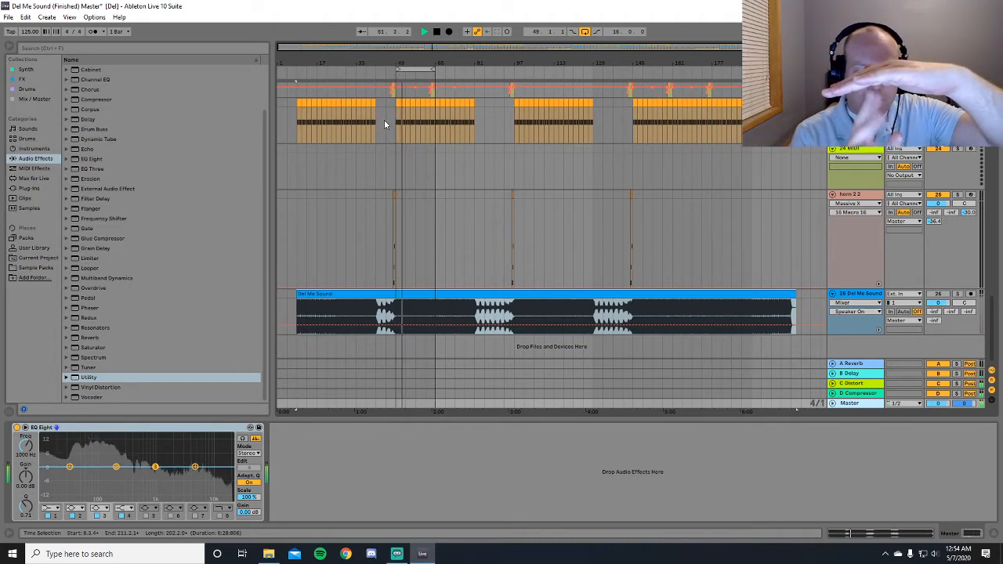
click(438, 34)
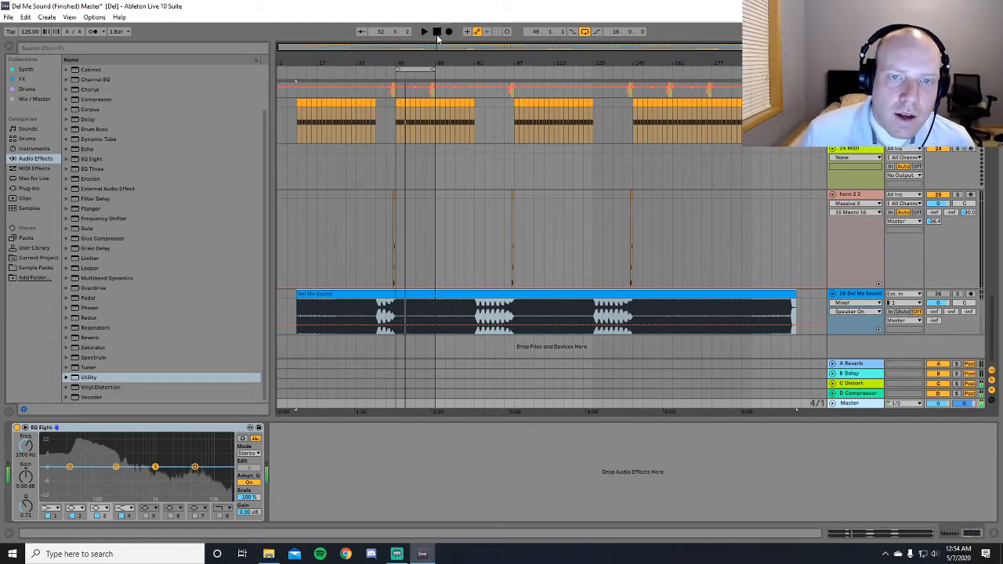
Play the soloed Del Me Sound audio track from just before bar 49, unsolo it to compare with the mix, and stop
click(957, 294)
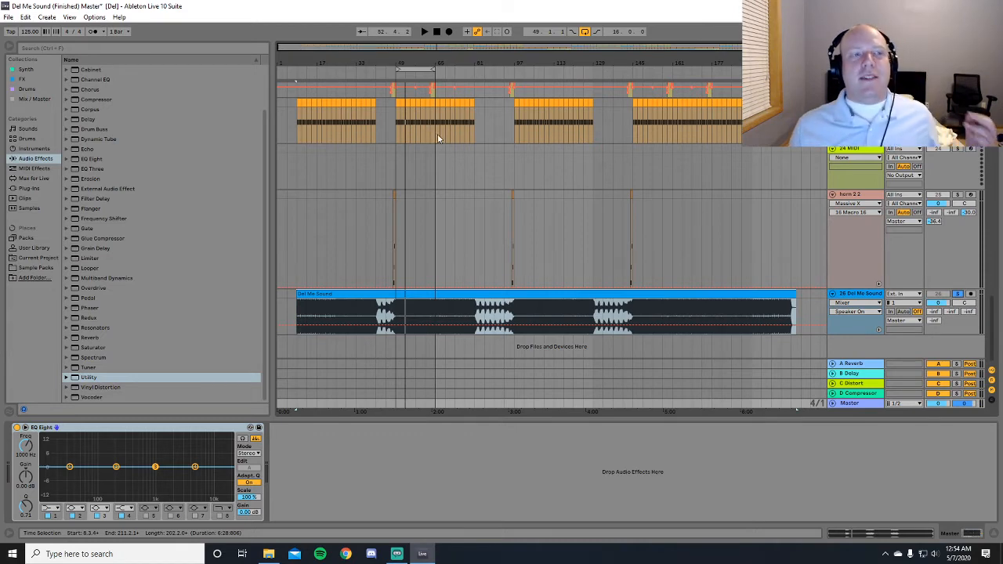
click(392, 73)
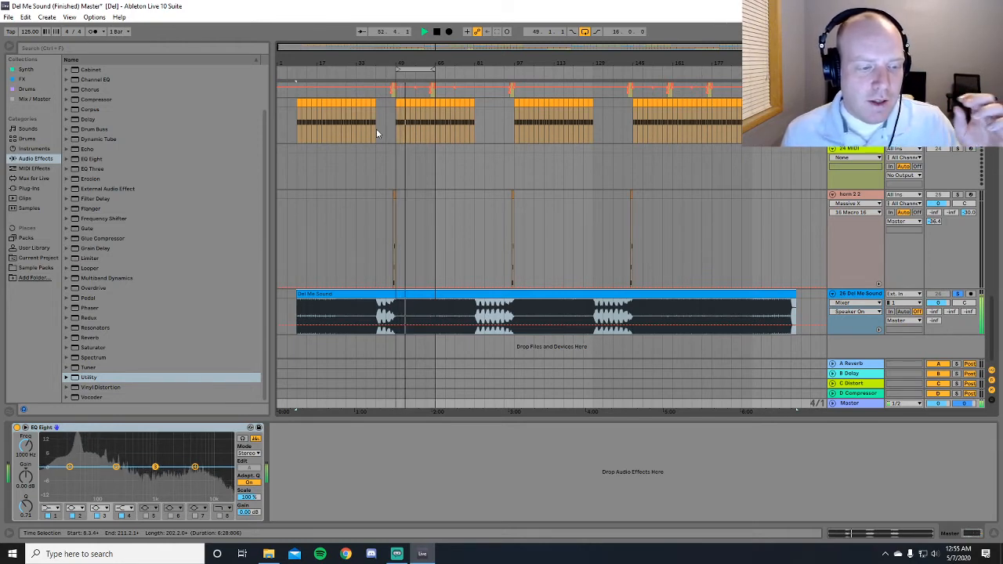
click(394, 74)
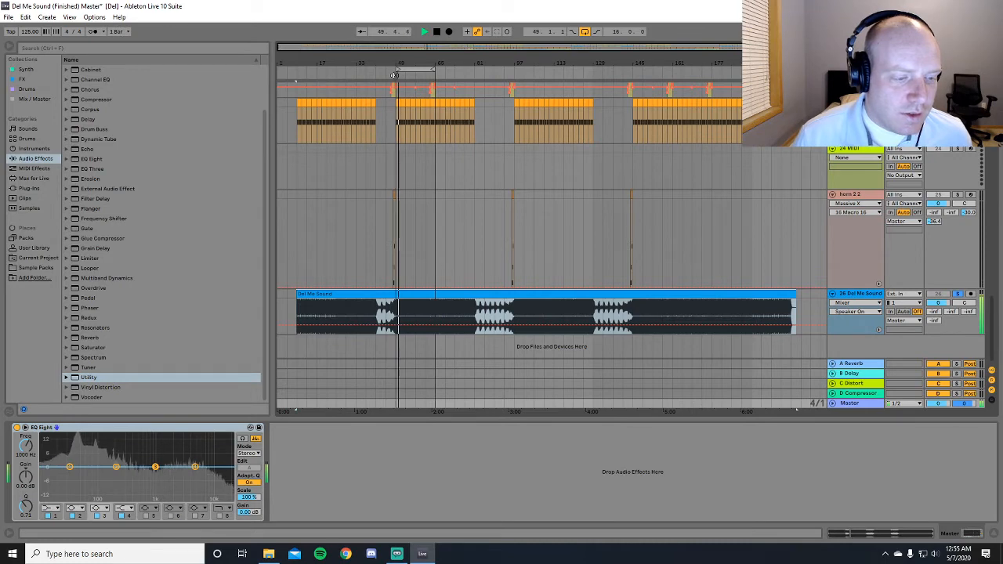
click(957, 294)
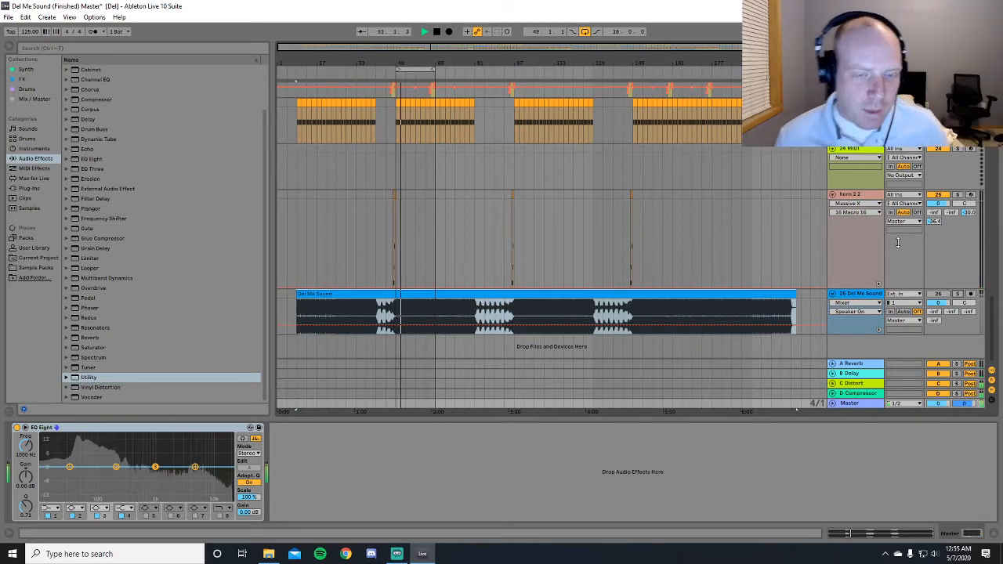
click(437, 32)
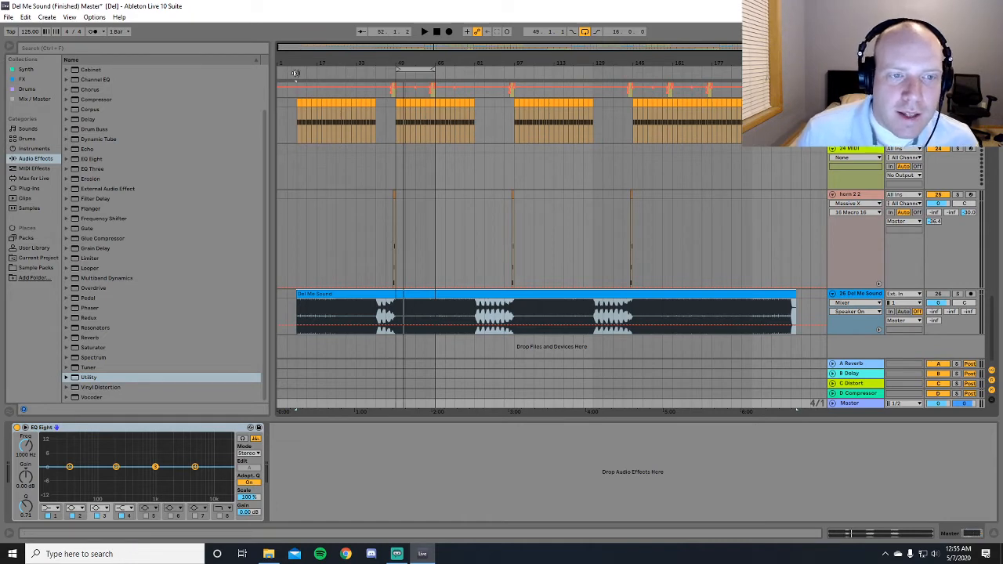
Play from the start of the Del Me Sound clip, soloing and unsoloing its track to compare the intros, and stop
click(296, 73)
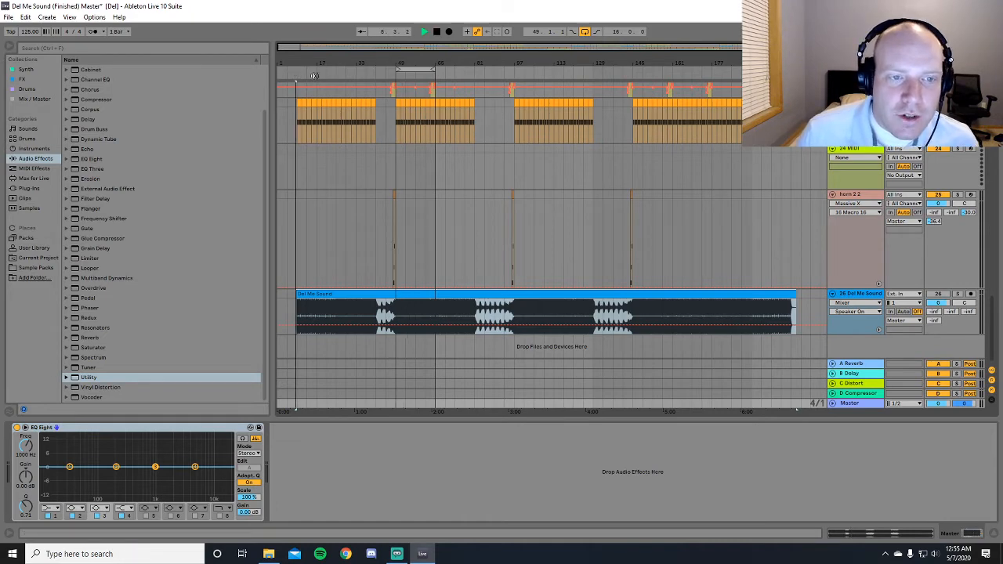
click(959, 295)
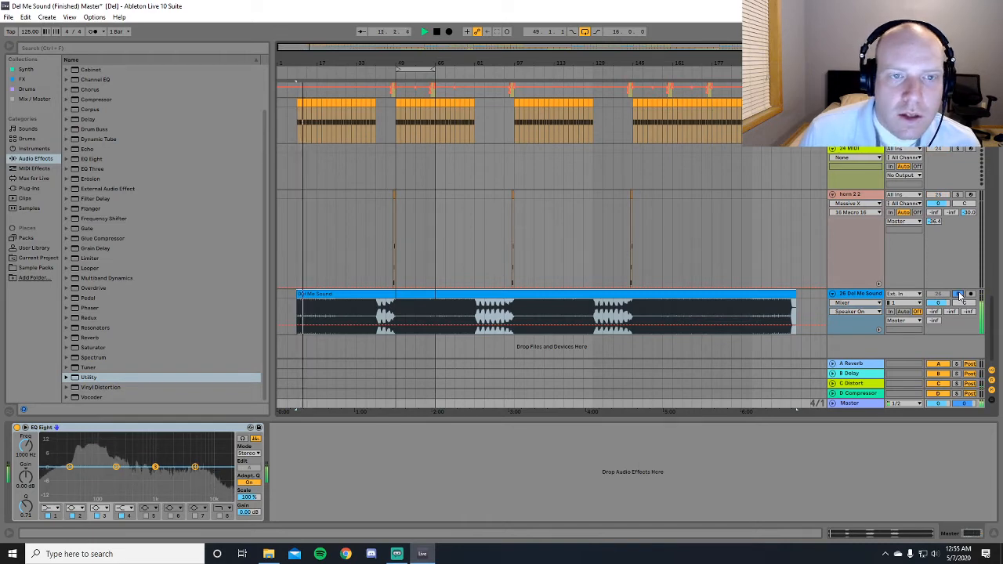
click(959, 295)
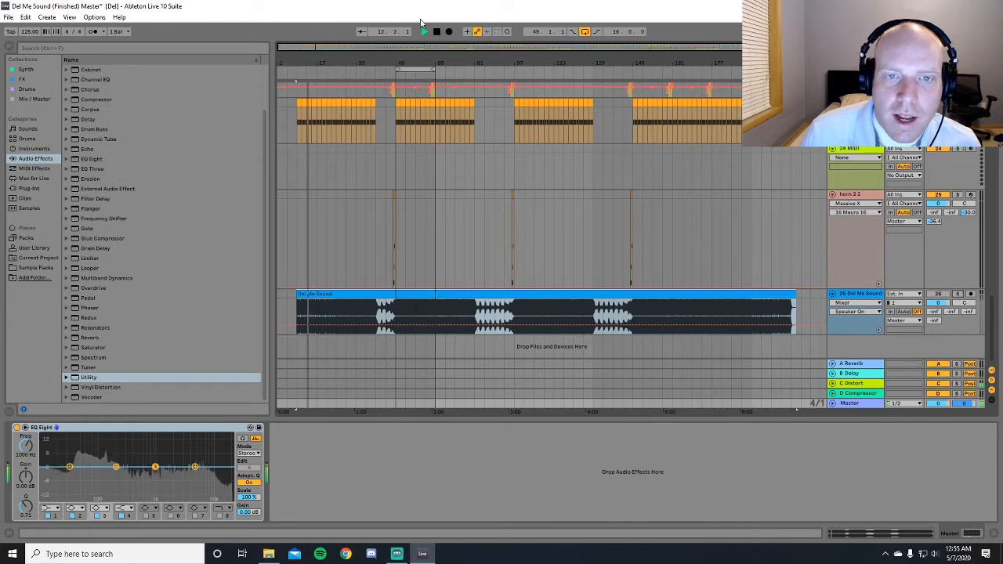
click(436, 31)
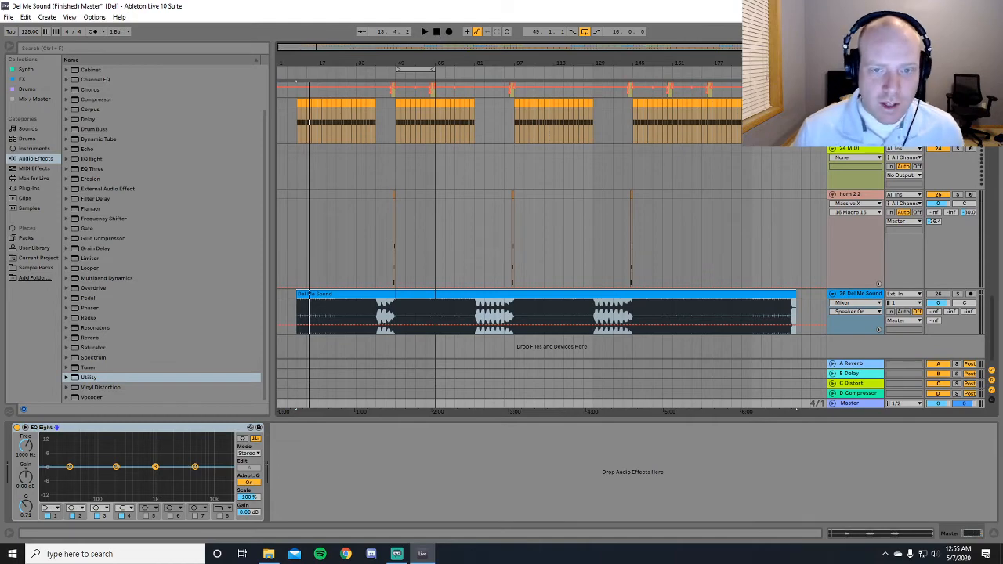
Display the Kick 909 device chain and switch its Multiband Dynamics off and on during playback to compare the kick
scroll(309, 294, up, 6)
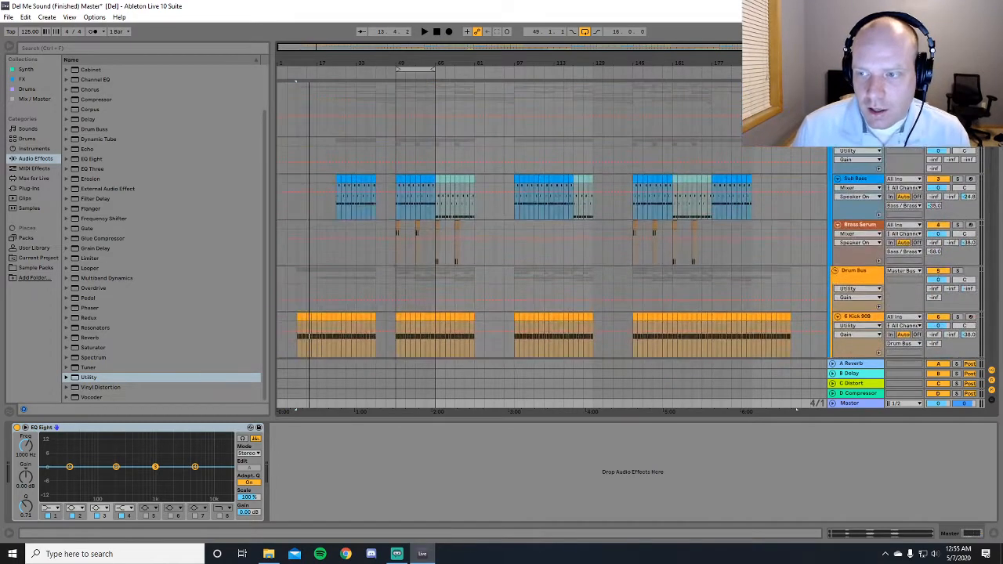
scroll(310, 336, down, 6)
click(862, 167)
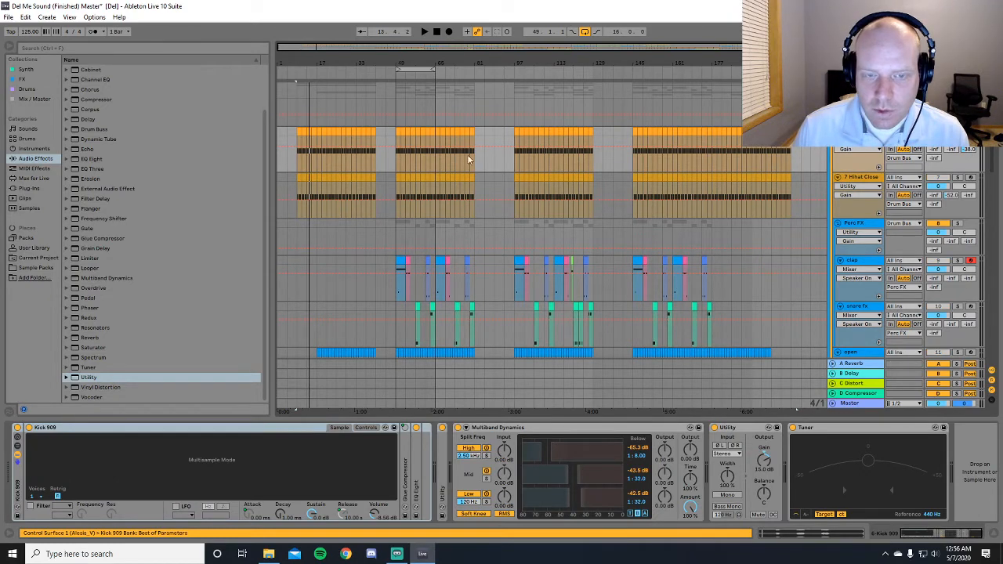
key(space)
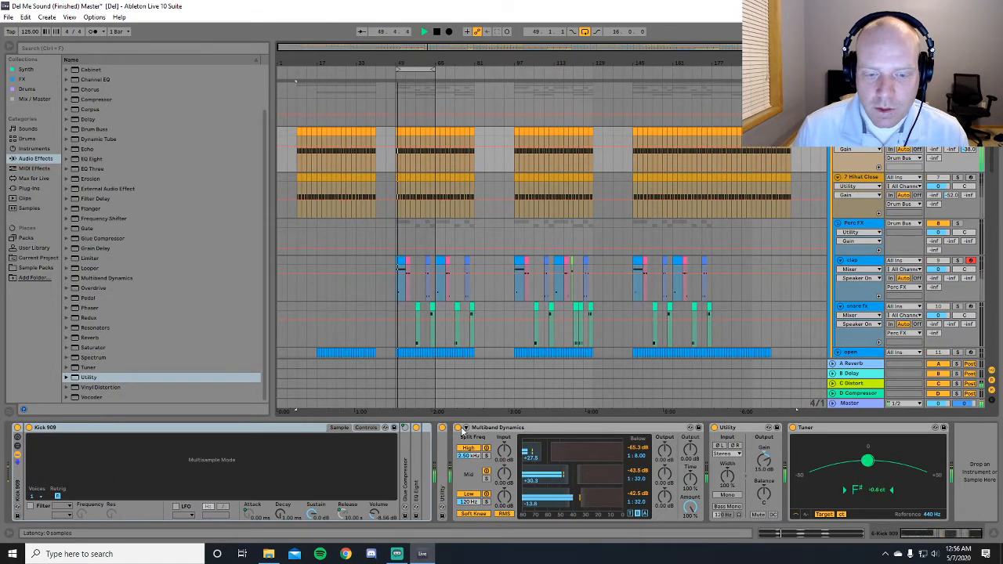
click(458, 428)
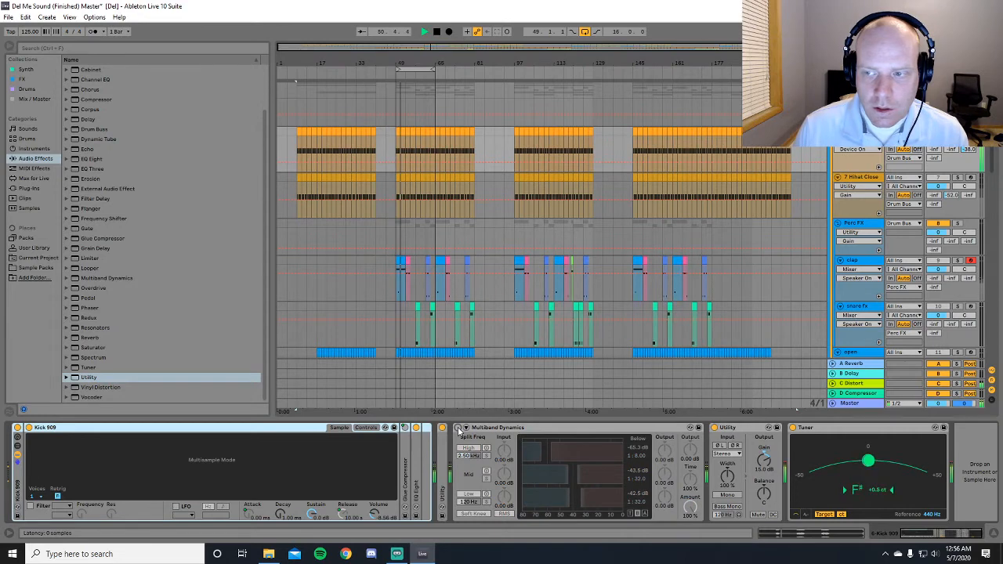
click(457, 428)
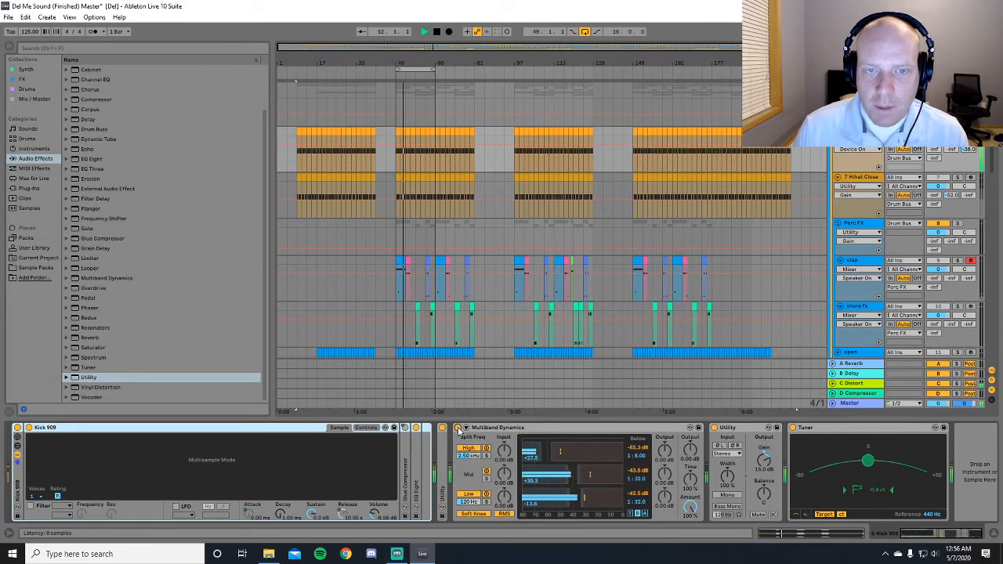
key(space)
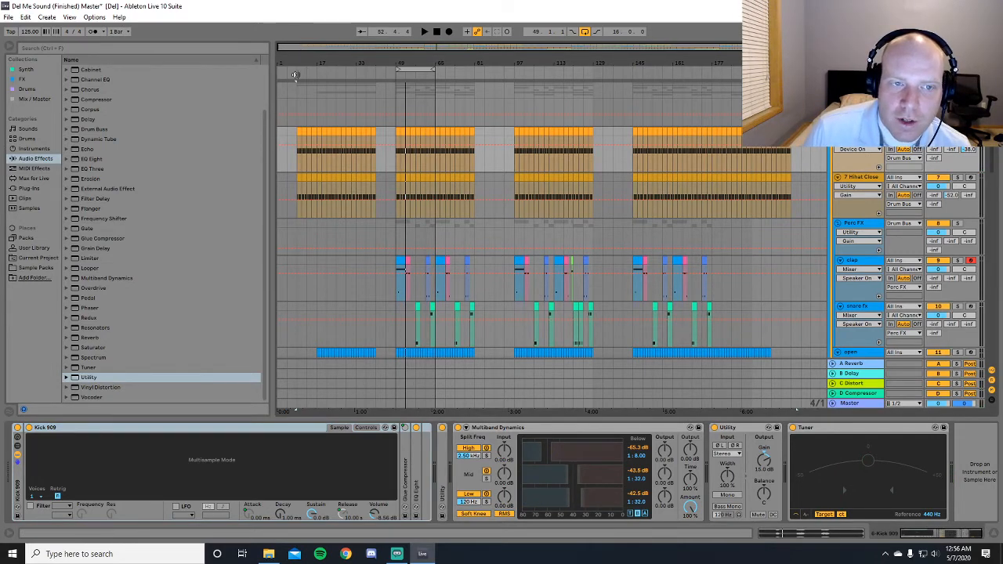
Play from the first kick clip while examining the Drum Bus and Master Bus device chains, and stop playback
key(space)
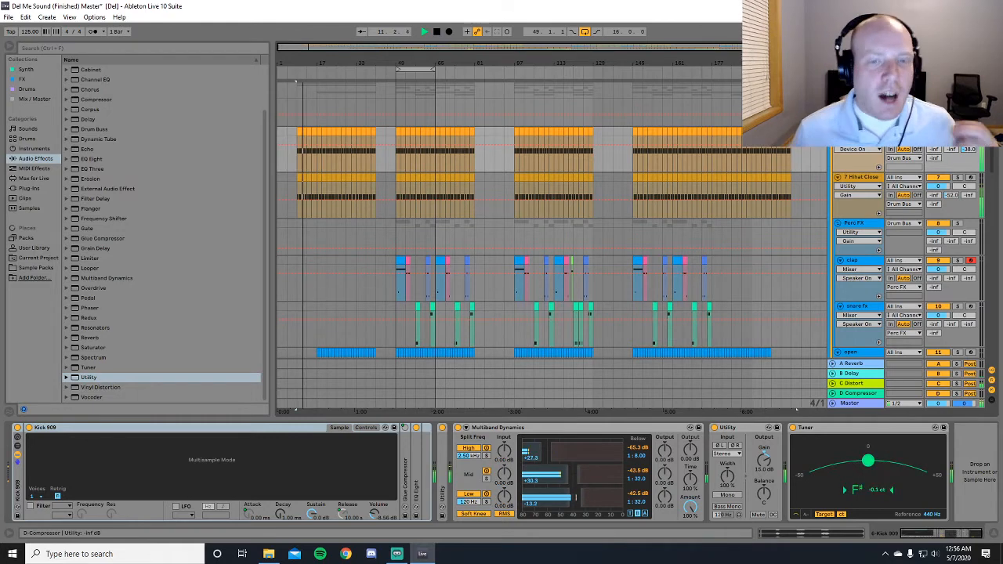
click(859, 86)
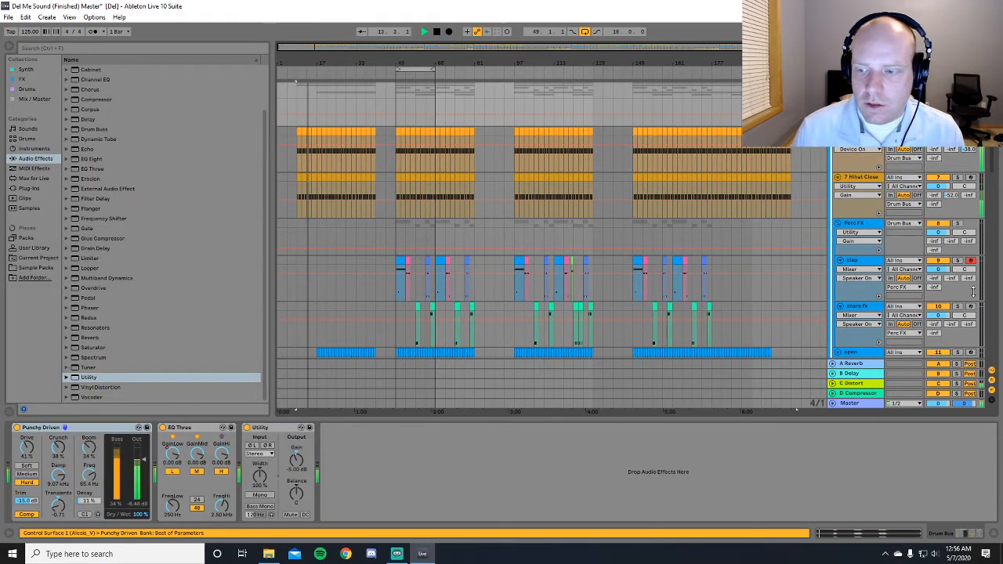
scroll(549, 235, up, 5)
click(859, 86)
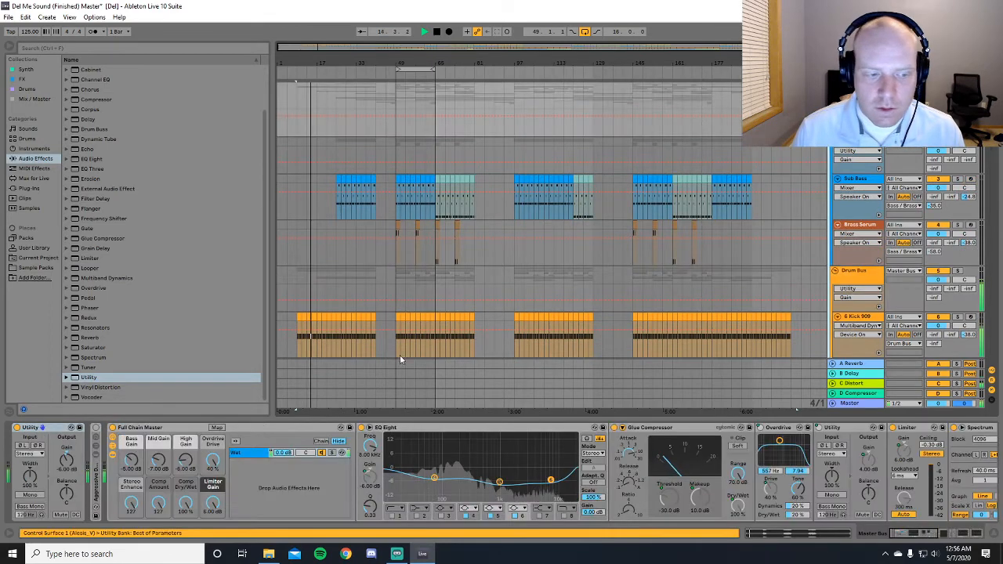
click(437, 32)
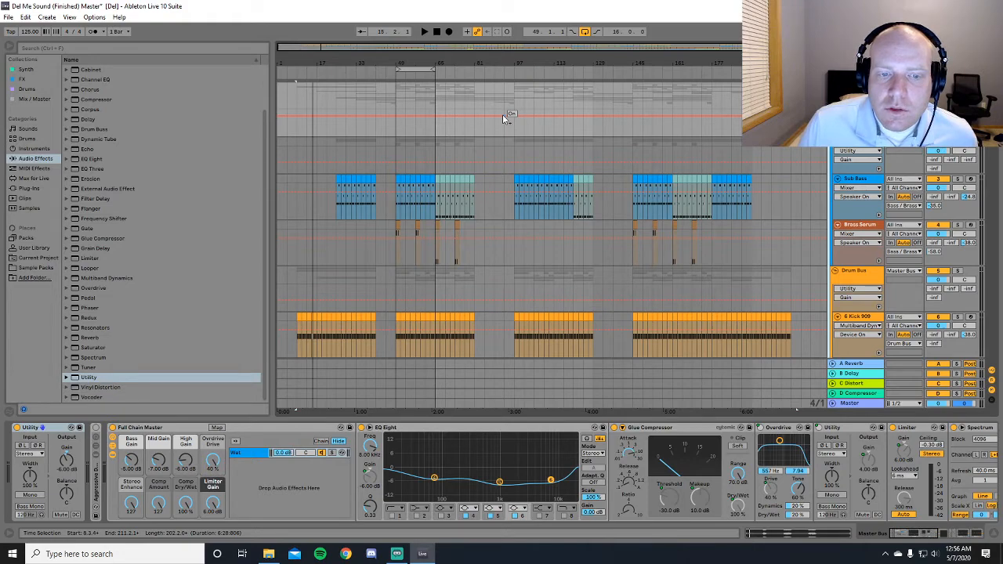
Bypass the Full Chain Master rack, the Reduce limiter and the EQ Eight following it on the Master Bus
scroll(749, 214, down, 10)
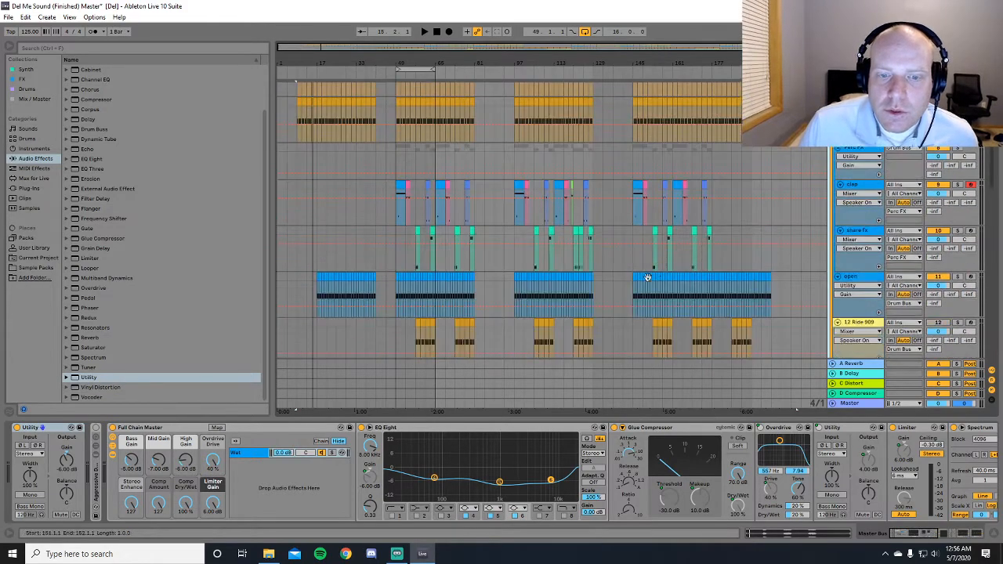
scroll(541, 242, up, 8)
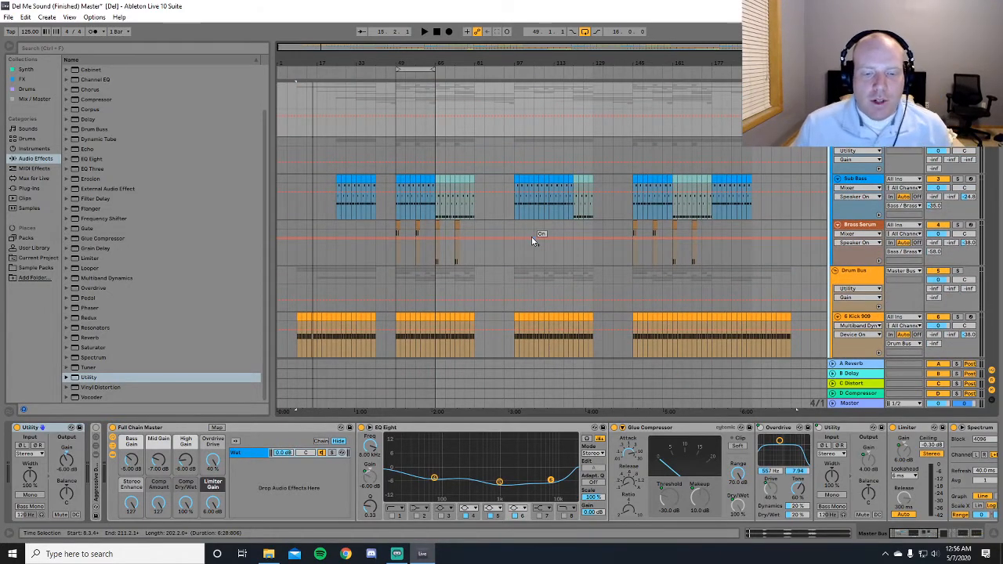
click(112, 440)
click(895, 535)
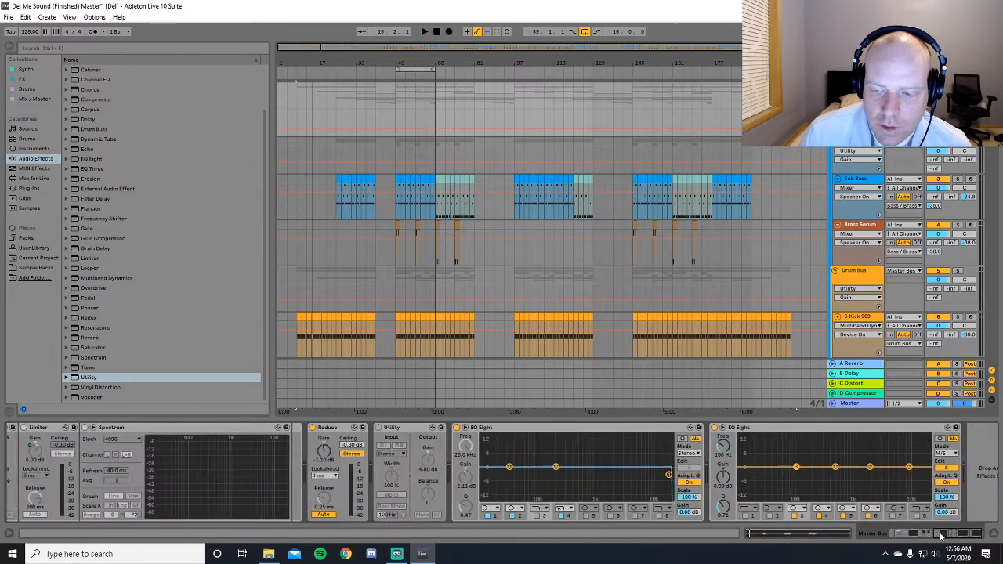
click(447, 428)
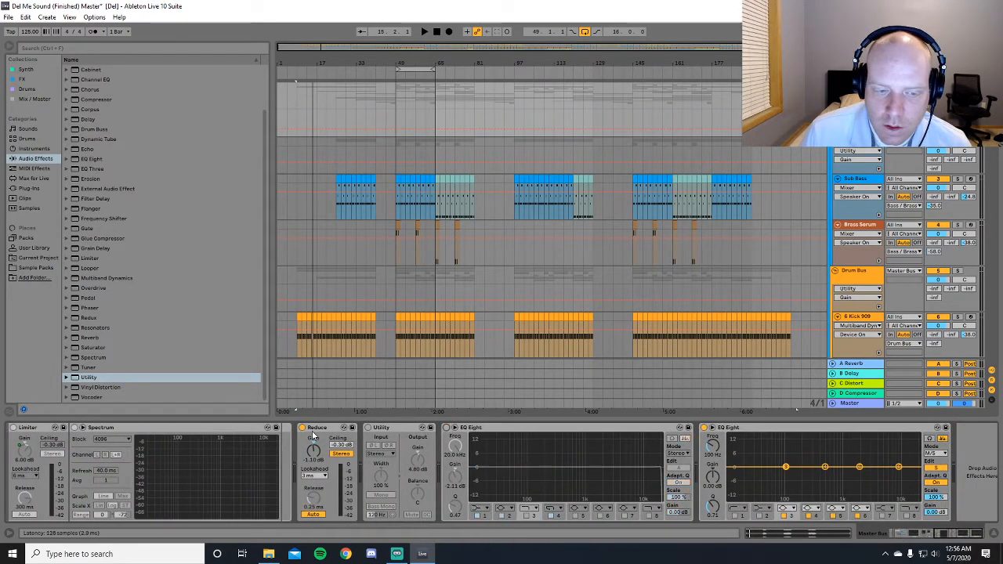
click(302, 428)
Play from just before bar 49 with the Master Bus processing bypassed, and re-enable the Reduce limiter and its following EQ Eight
click(392, 75)
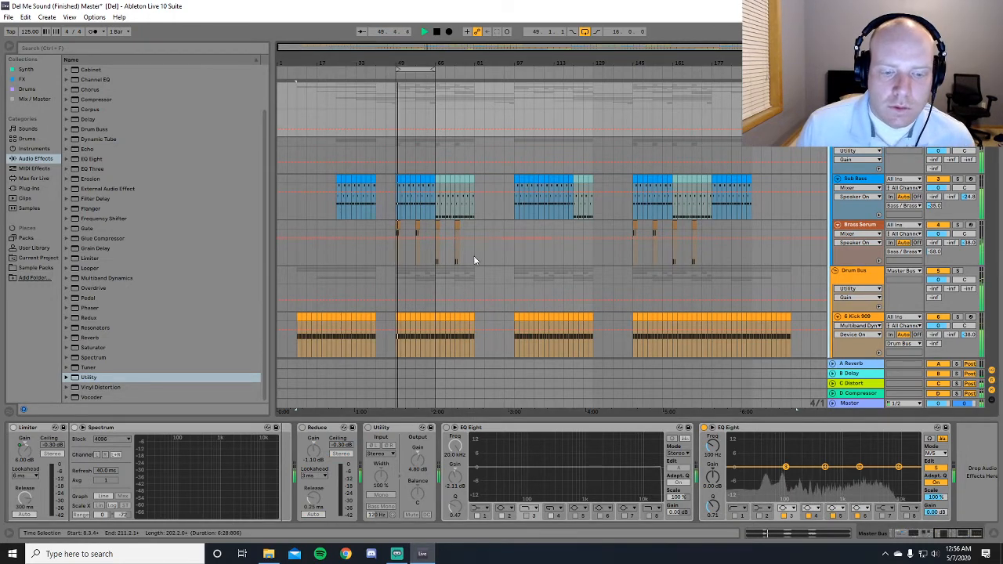
click(391, 75)
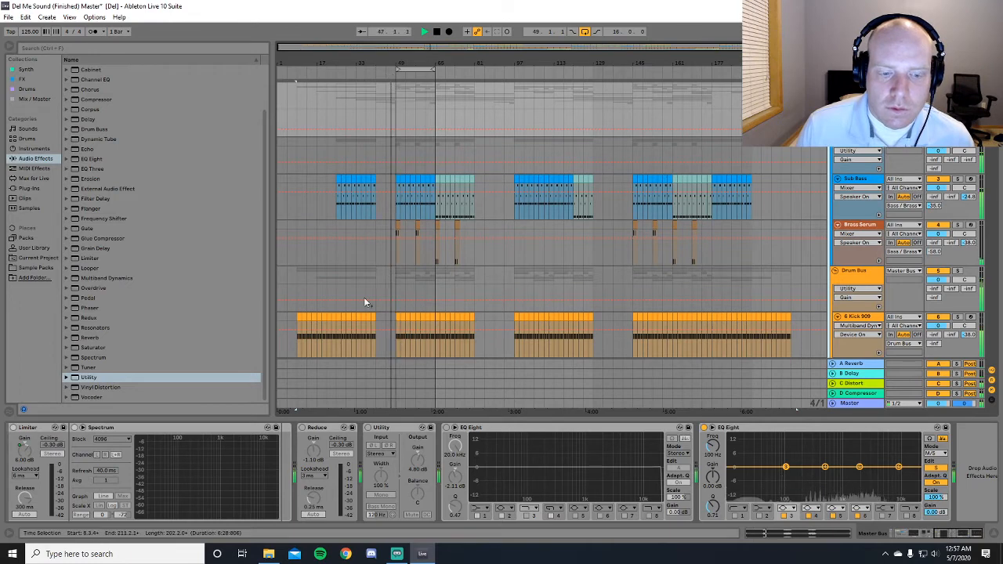
click(302, 428)
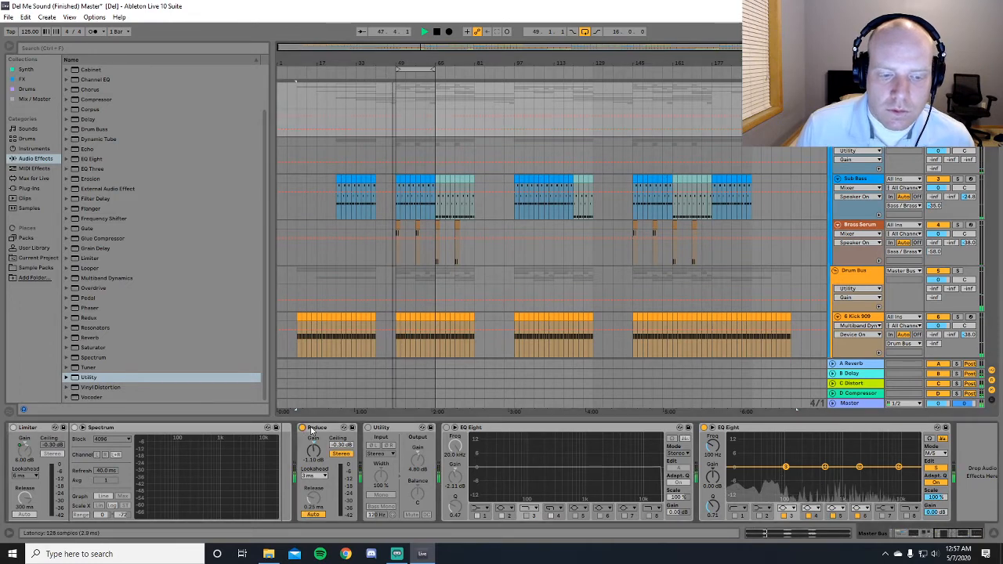
click(447, 428)
drag(946, 535, 189, 431)
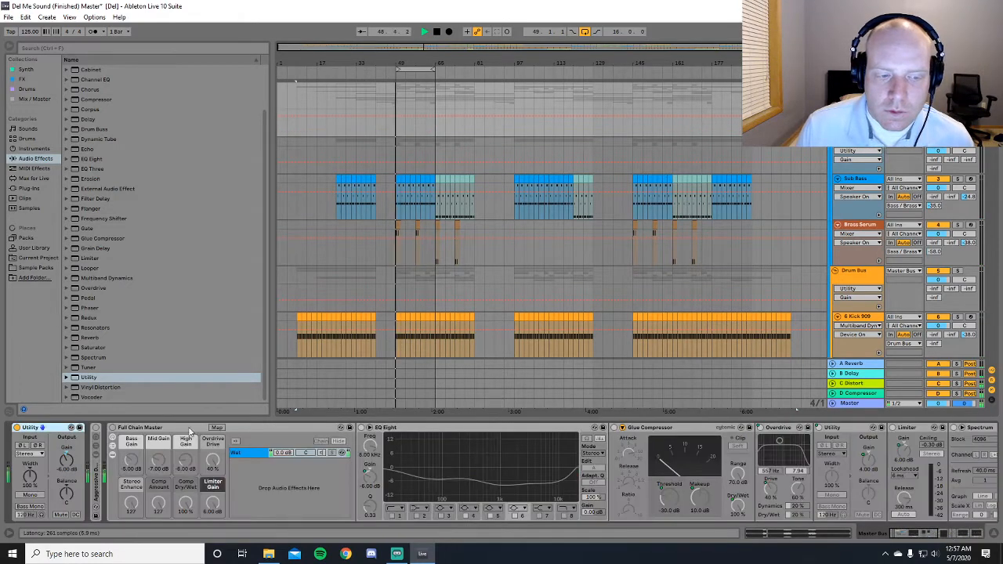
Re-enable the Full Chain Master rack and switch it off and on during playback to compare the sound
click(115, 428)
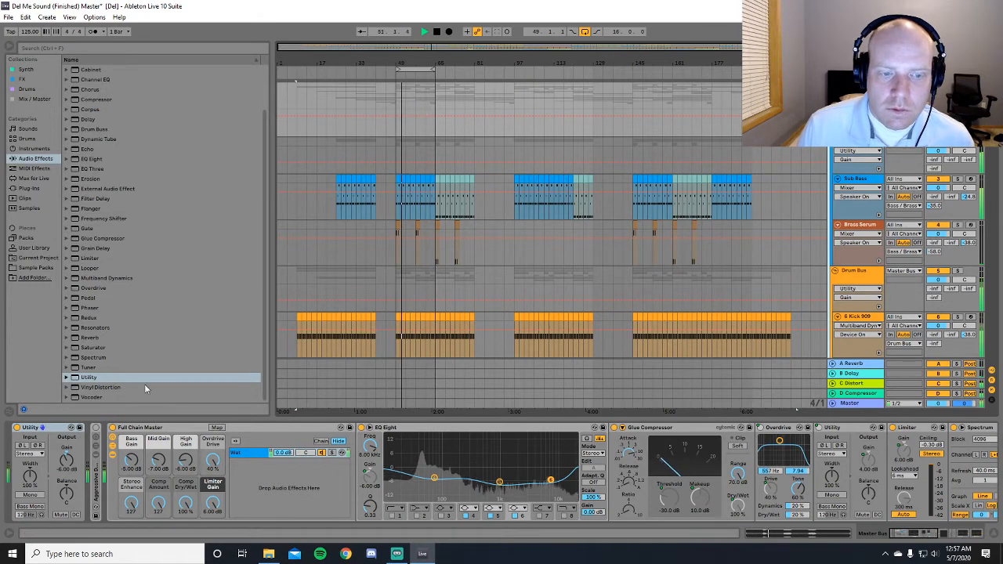
click(113, 428)
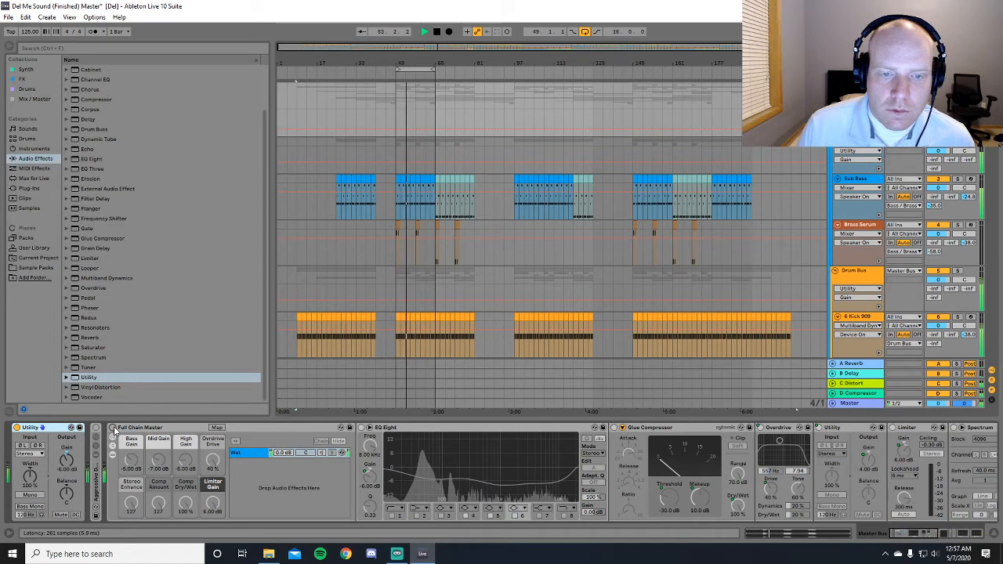
click(113, 428)
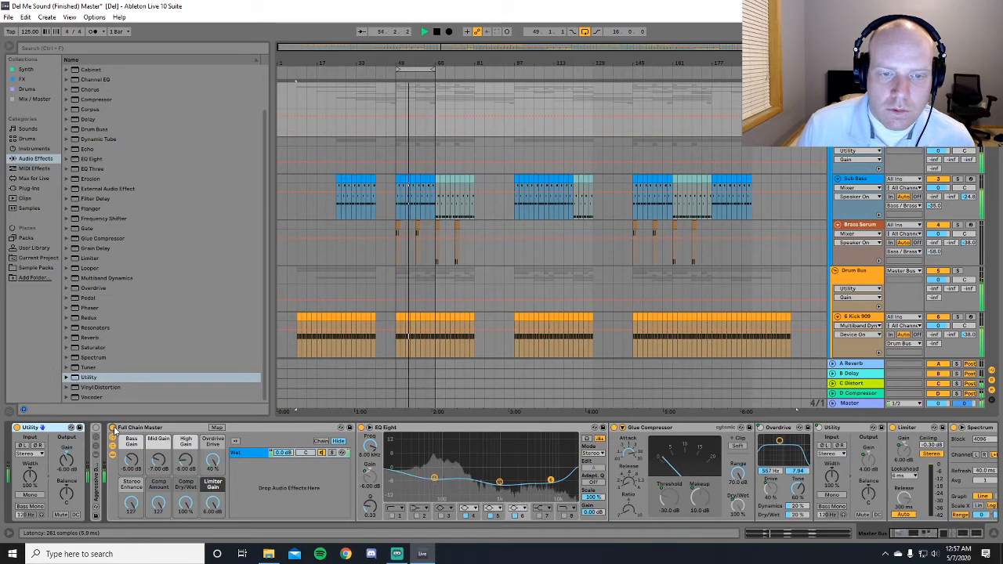
Compare playback with the Full Chain Master rack bypassed and re-enabled, and extend the loop from bar 49 to 32 bars long
click(113, 428)
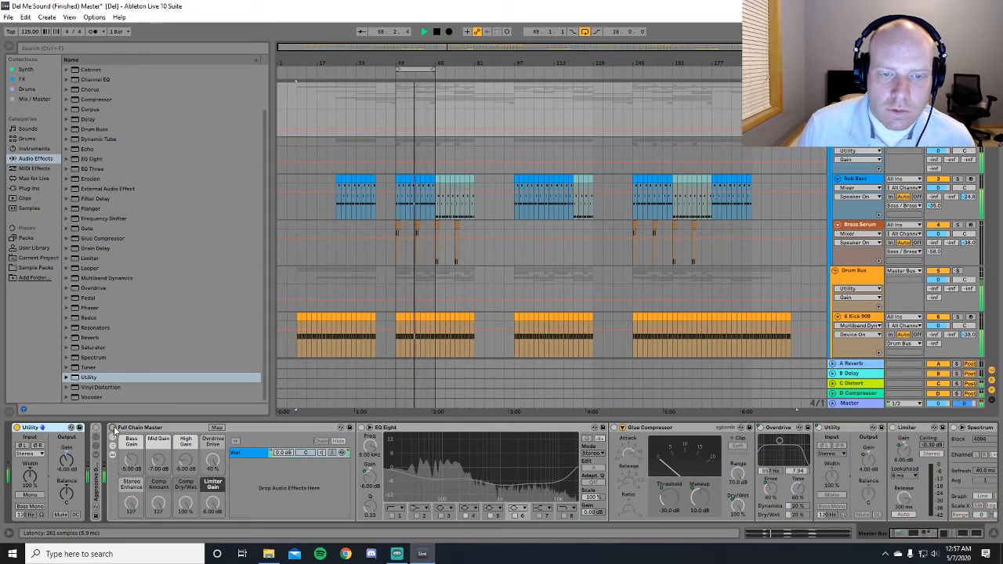
click(113, 428)
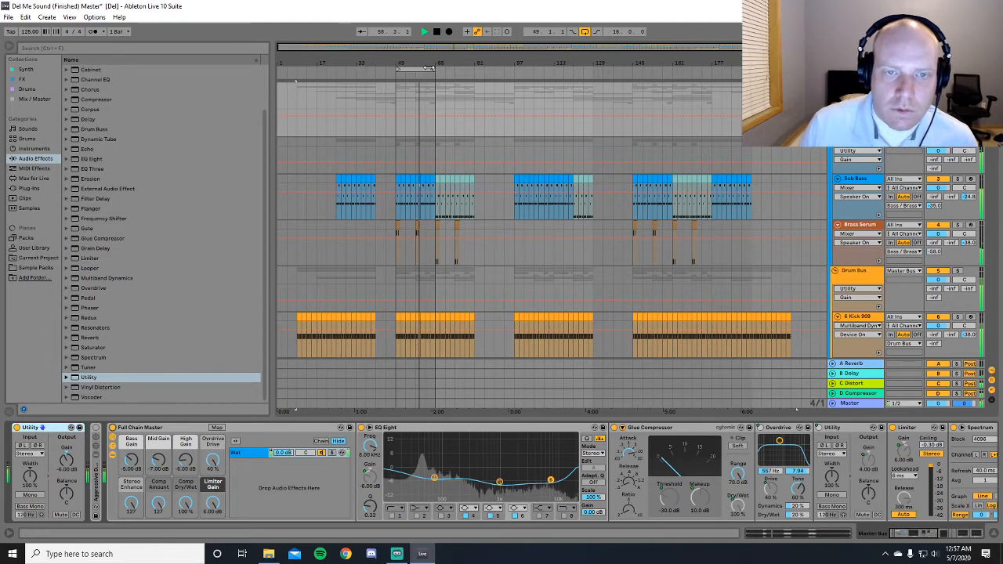
drag(429, 68, 473, 68)
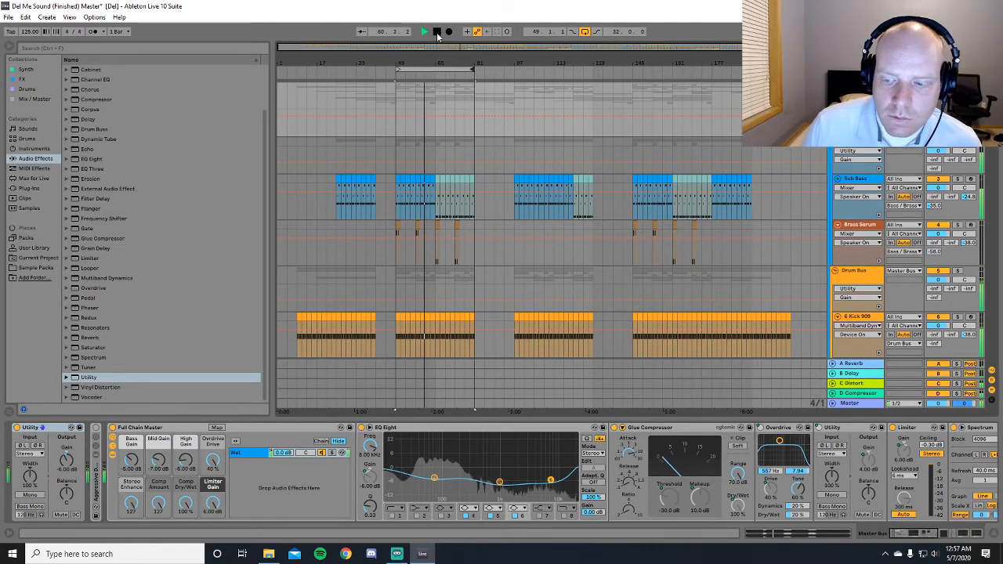
click(437, 32)
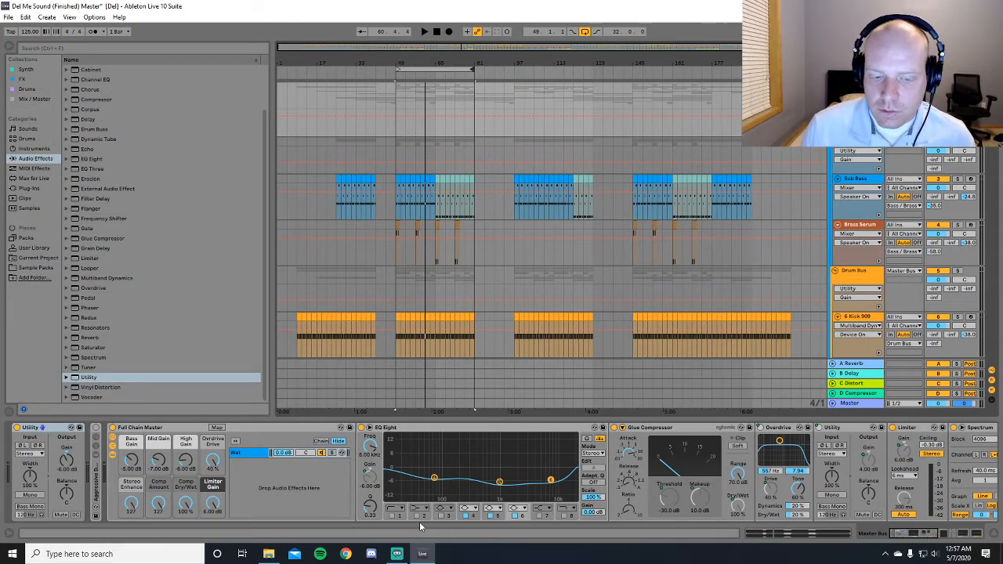
Switch to Streamlabs OBS, move the webcam overlay to the upper-left corner of the scene, and return to Ableton Live
click(397, 556)
drag(680, 61, 341, 60)
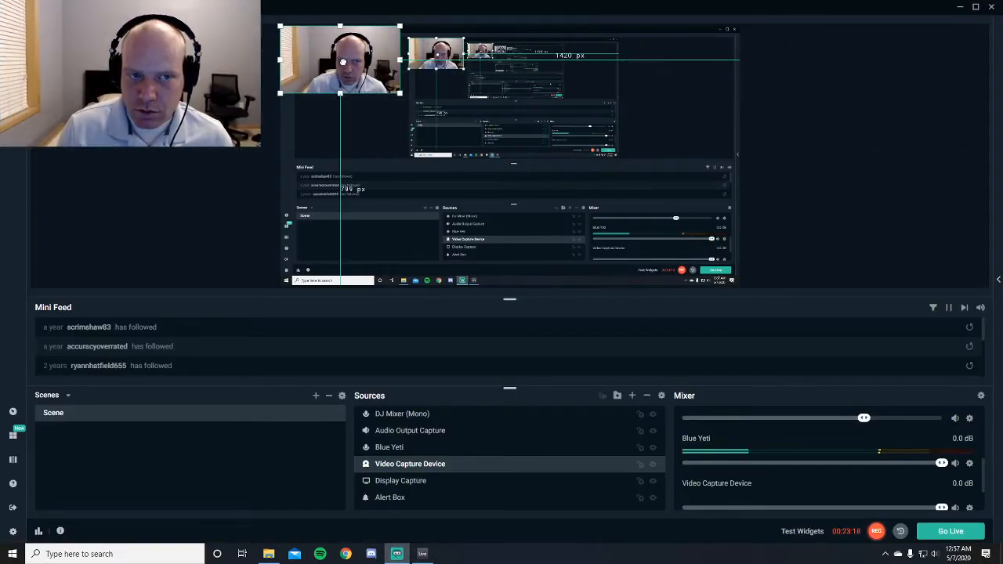
click(423, 554)
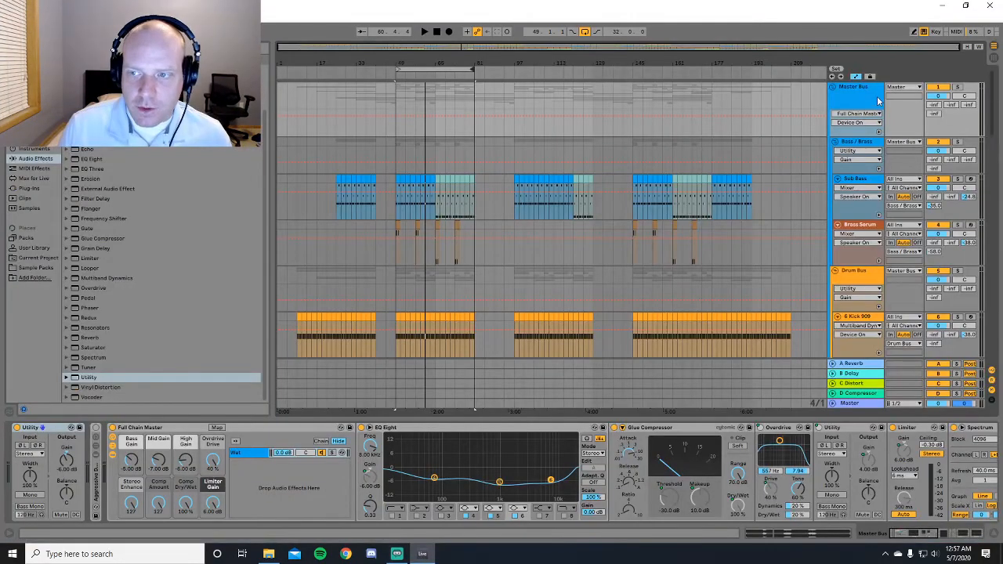
Look through the tracks from the Master Bus down to the Synth group and back up
scroll(992, 147, down, 5)
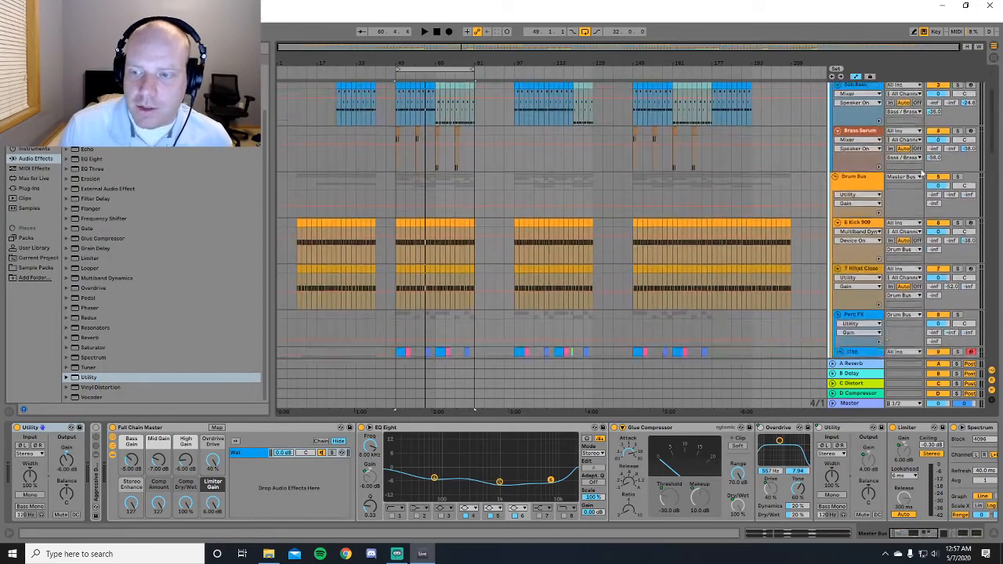
drag(992, 147, 992, 248)
scroll(859, 226, up, 11)
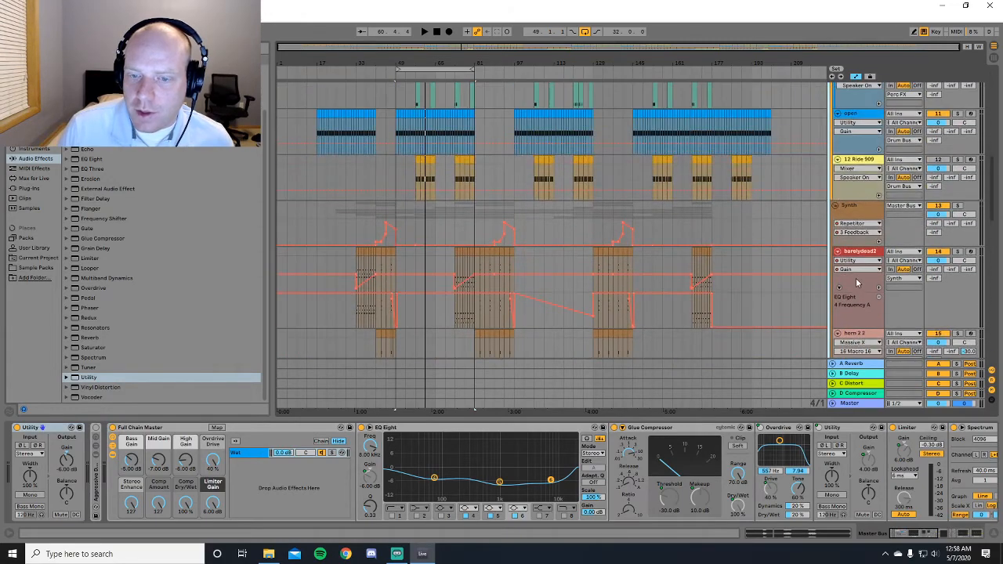
scroll(878, 314, up, 3)
scroll(865, 266, up, 5)
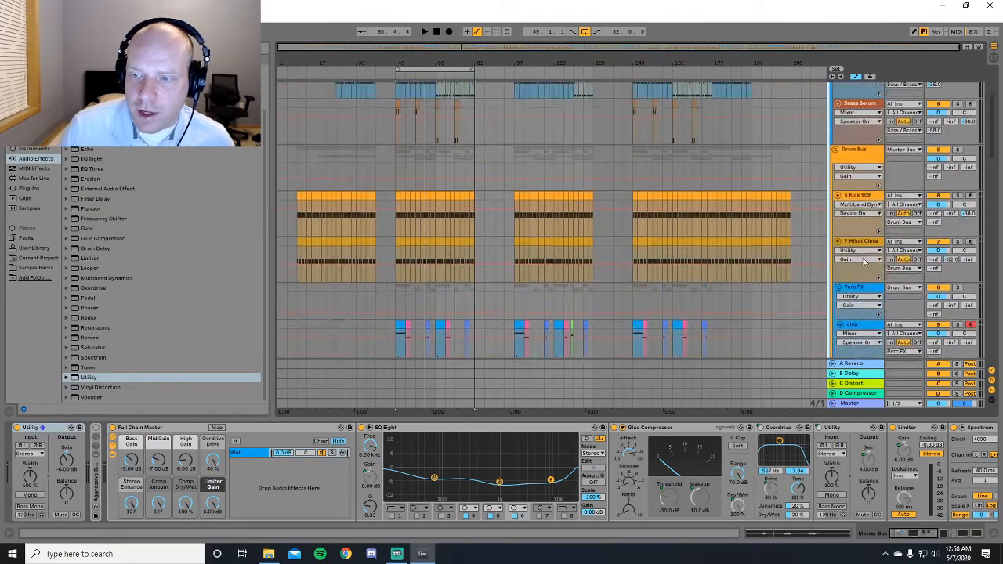
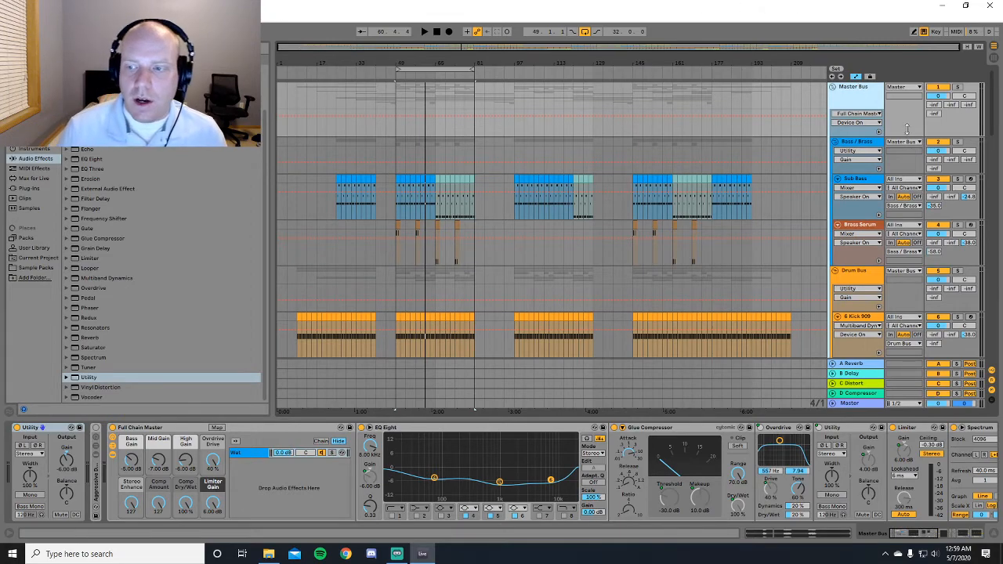
Examine the drum, Perc FX and Synth group tracks, including the device chain of the snare fx track
drag(994, 119, 991, 164)
scroll(991, 164, down, 3)
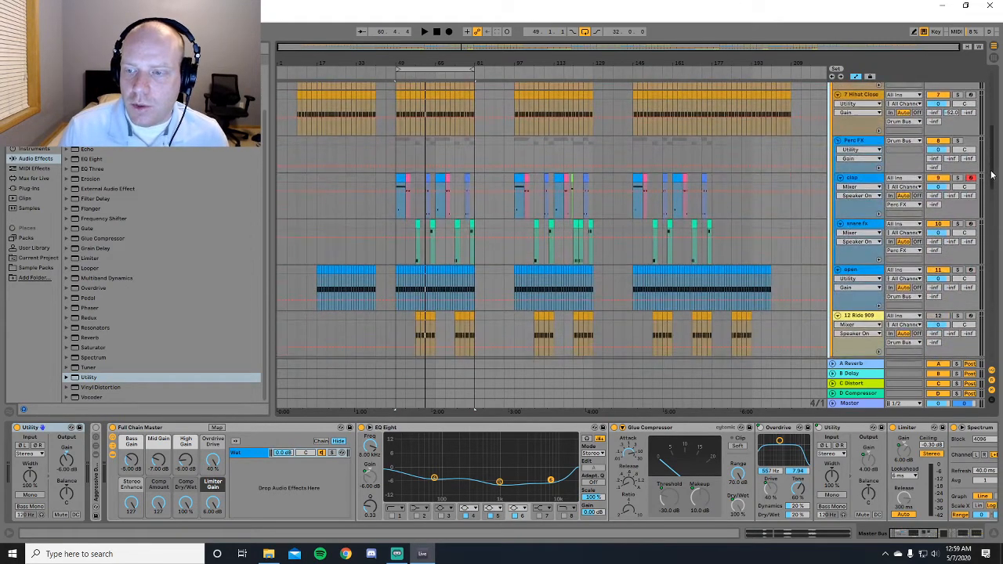
scroll(879, 200, up, 2)
scroll(880, 209, down, 2)
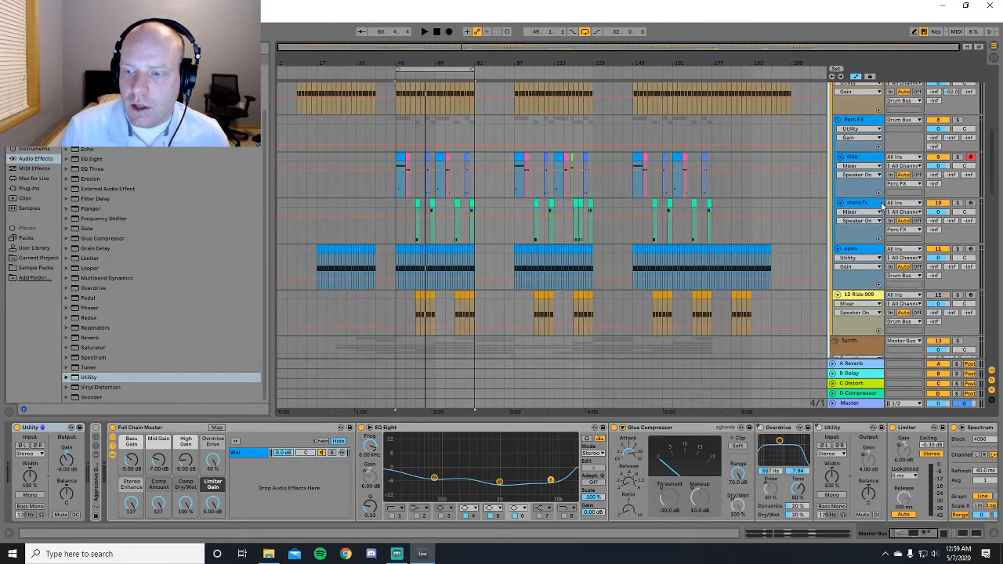
scroll(879, 209, down, 2)
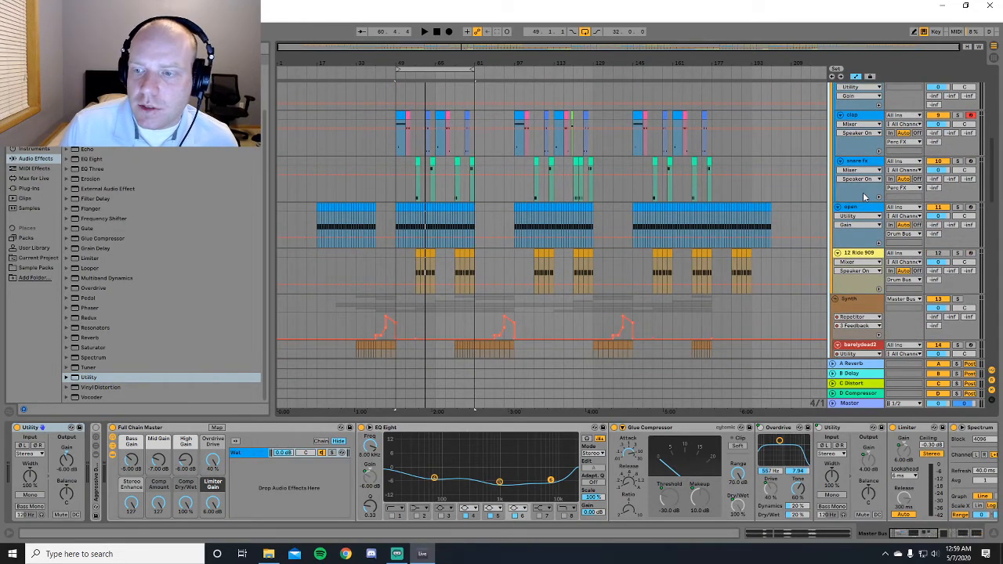
click(864, 197)
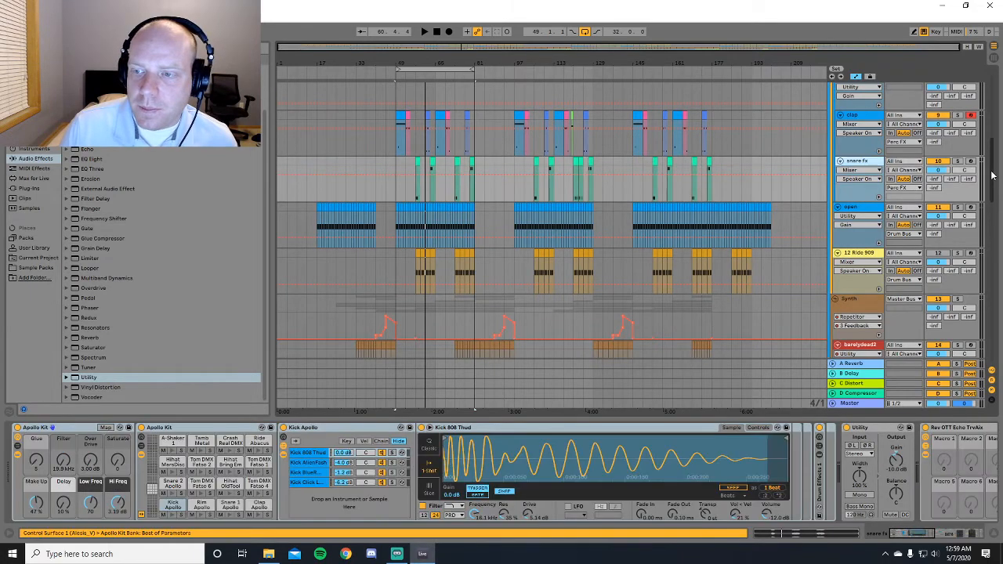
drag(993, 173, 998, 205)
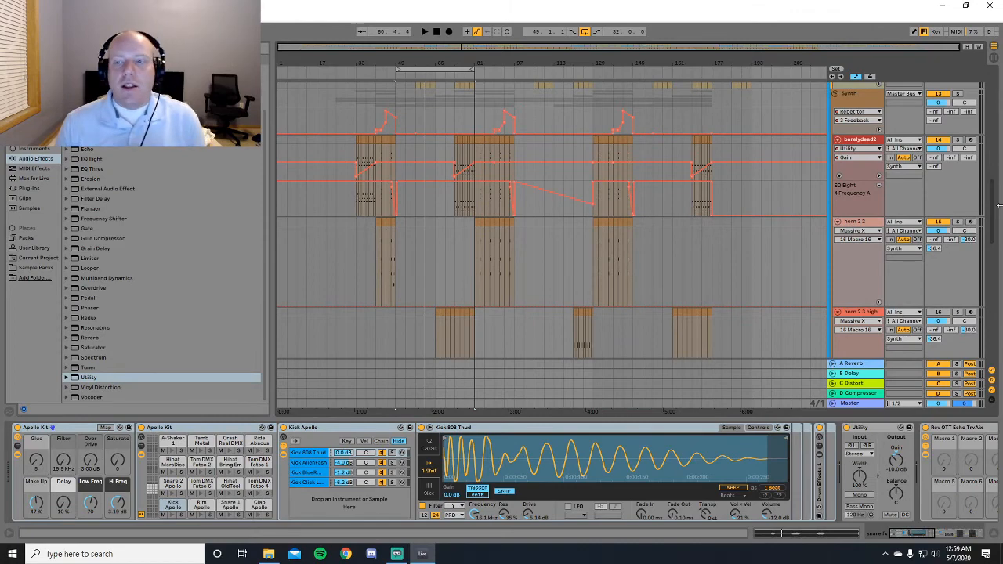
drag(992, 190, 993, 81)
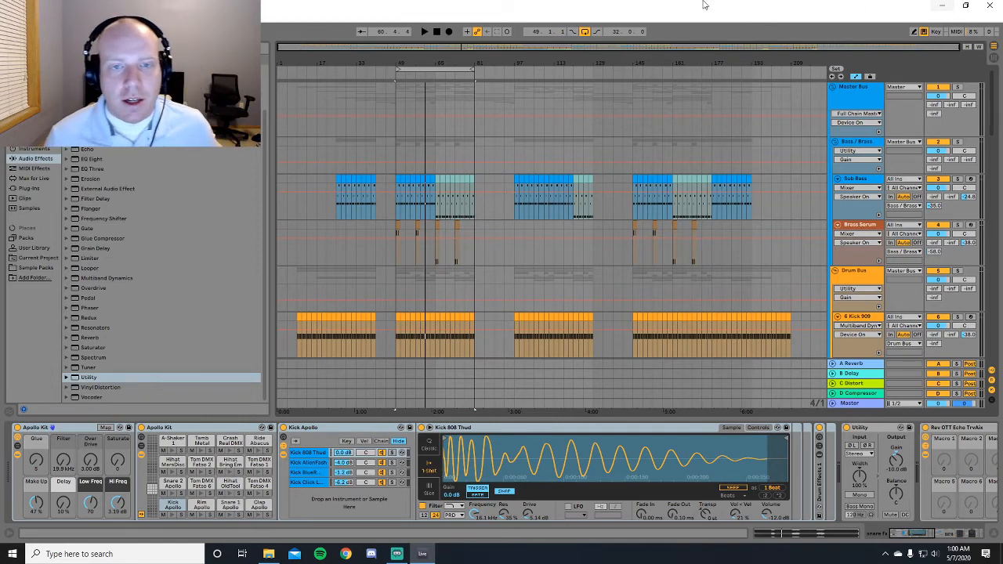
Show the Drum Bus group's device chain with Punchy Driven, EQ Three and Utility
mouse_move(433, 46)
mouse_down()
mouse_move(433, 77)
mouse_move(434, 63)
mouse_up()
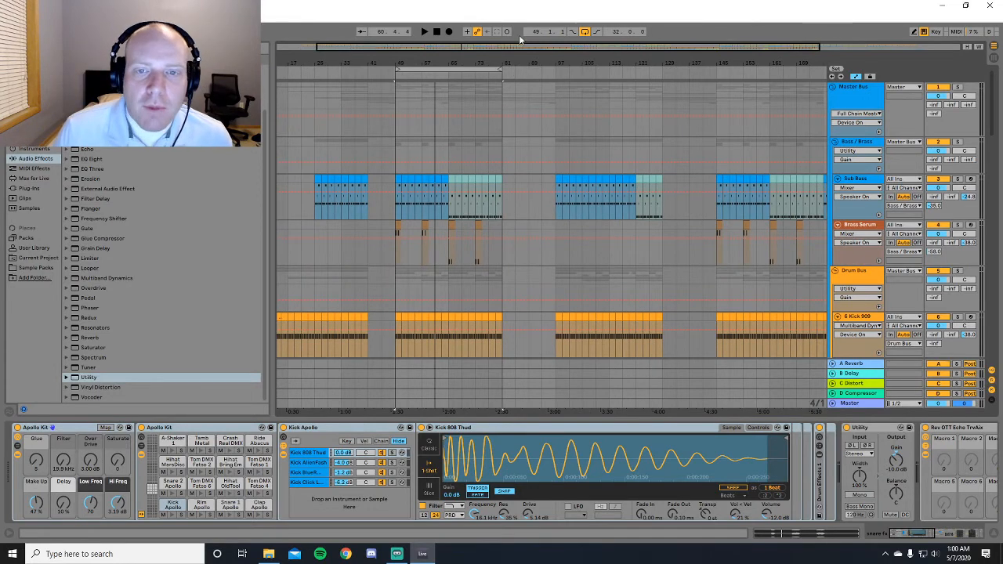
scroll(909, 230, down, 2)
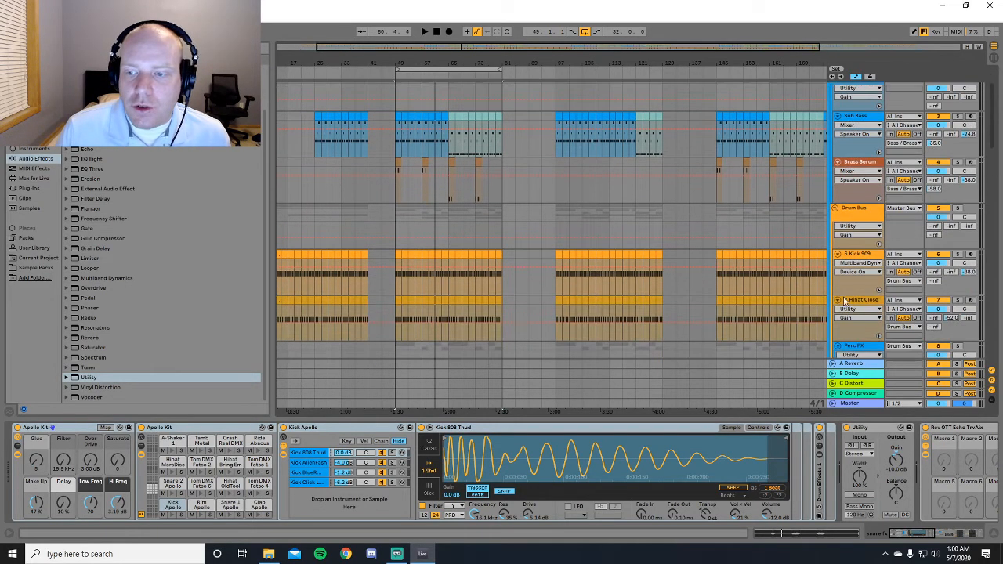
click(909, 229)
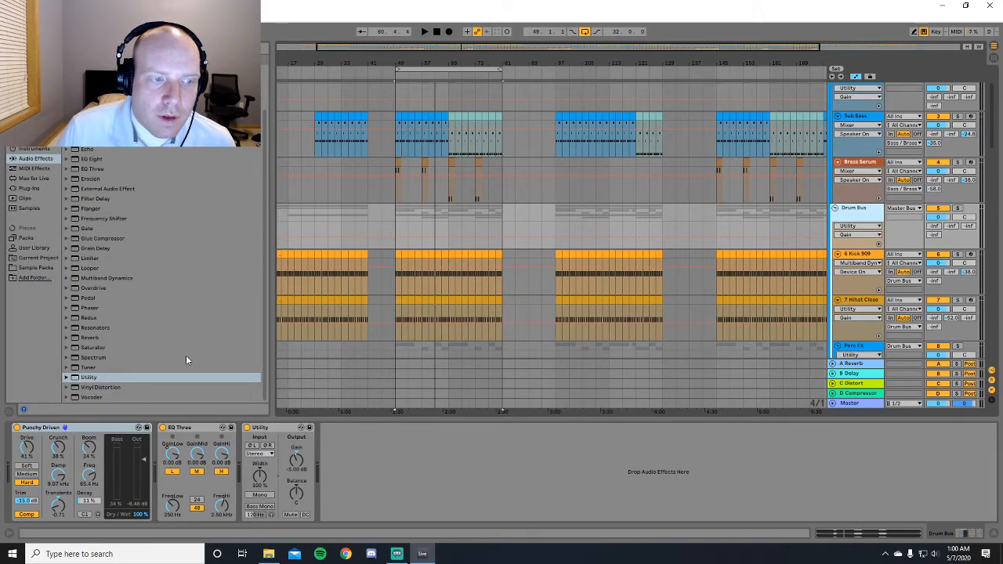
Switch to Streamlabs OBS, move the webcam overlay to the lower-right corner of the scene, and return to Ableton Live
click(396, 554)
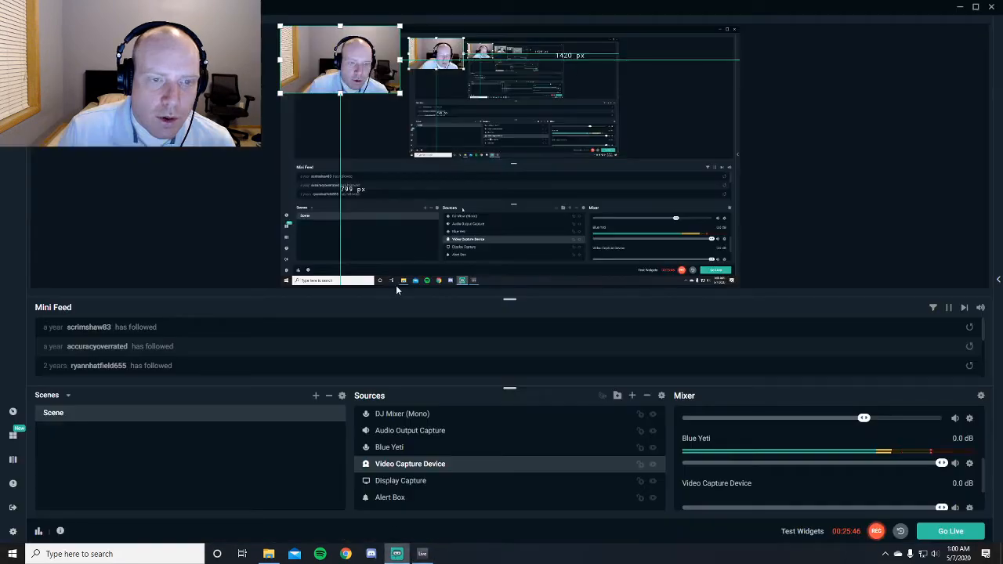
drag(360, 98, 684, 276)
key(alt+Tab)
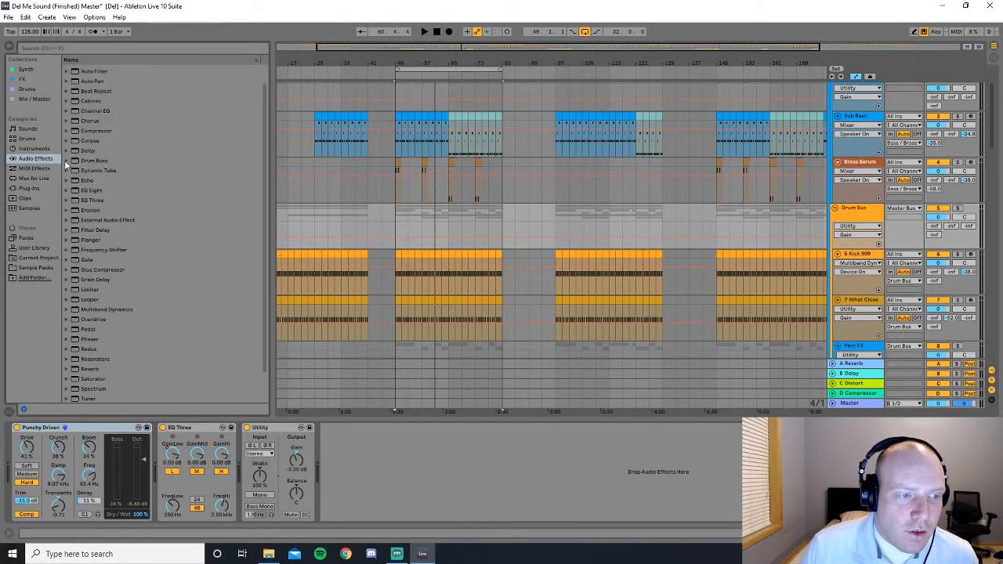
Expand the Drum Buss presets in the audio effects list, look them over, and collapse them again
scroll(69, 162, up, 2)
click(66, 160)
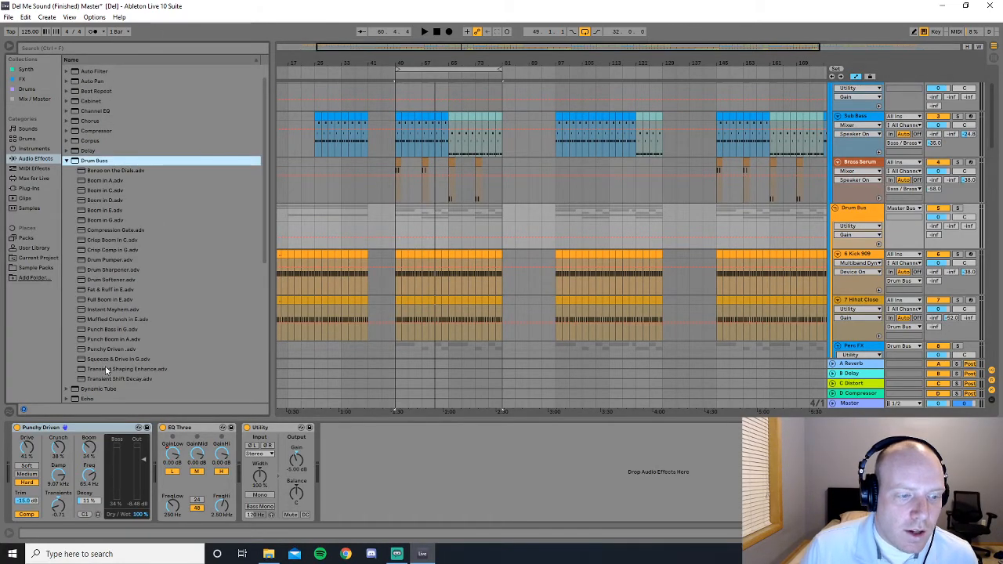
click(66, 160)
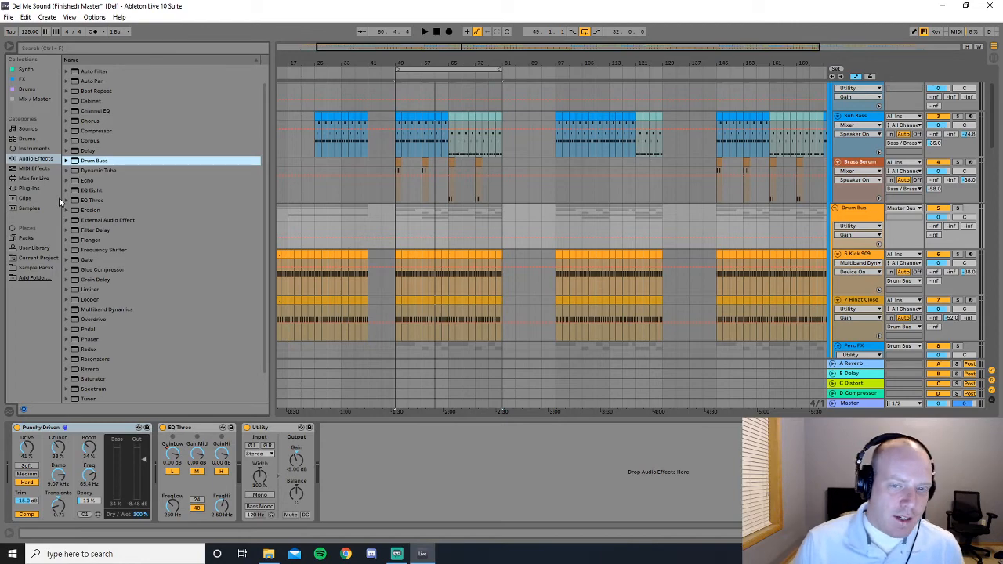
Open the iZotope folder in the plug-in list and select Ozone Imager 2
drag(991, 129, 996, 171)
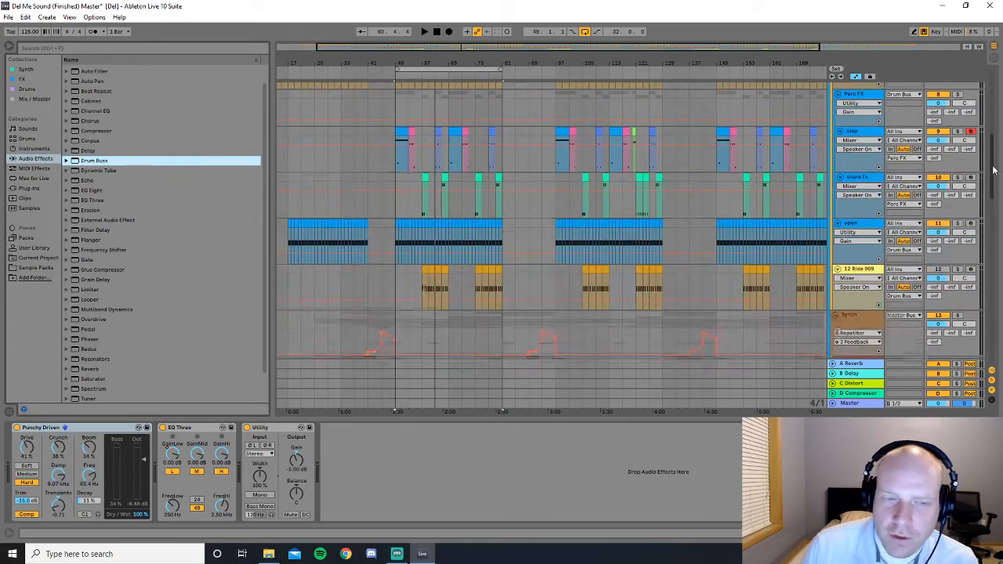
click(37, 189)
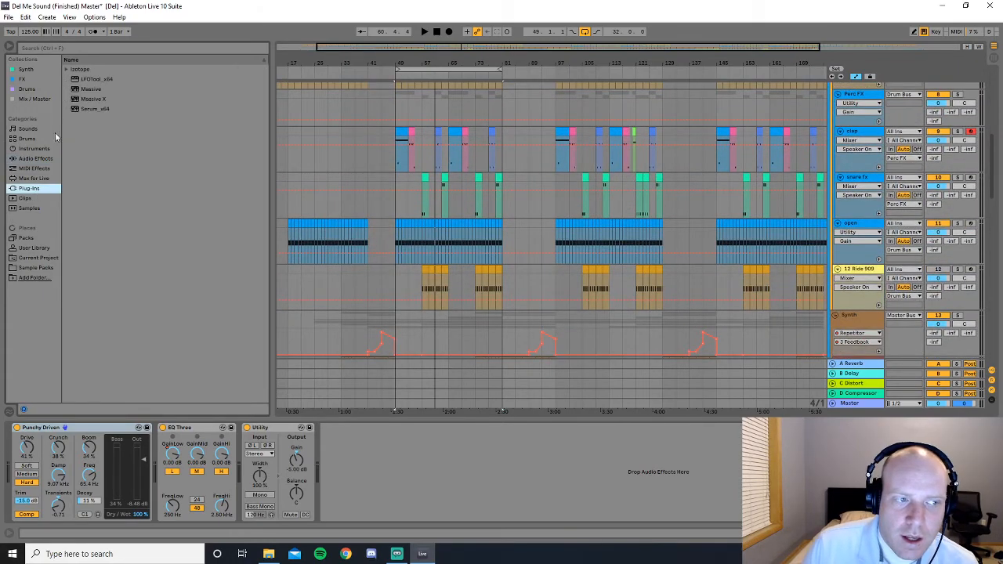
click(70, 70)
click(91, 80)
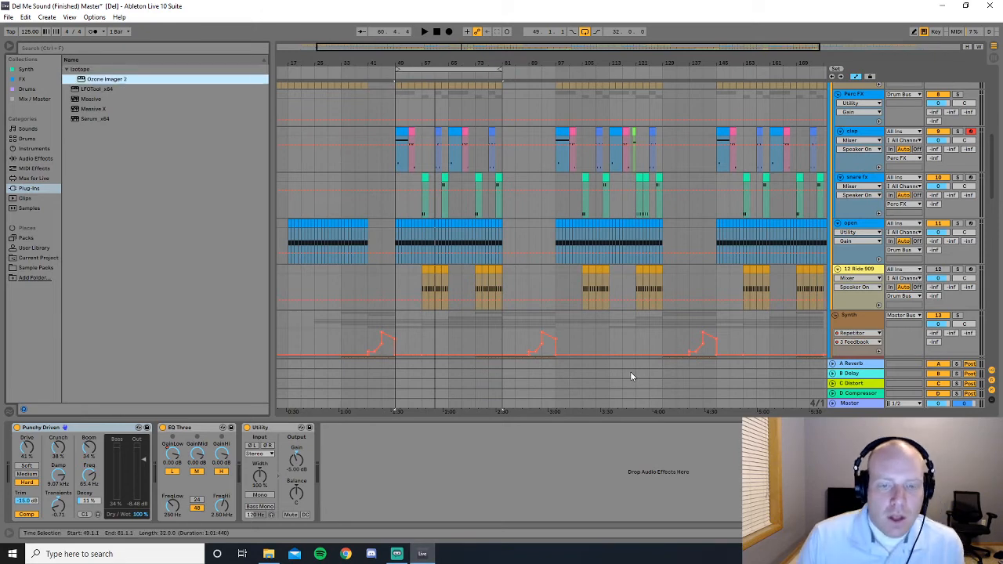
View the device chains of the Bass / Brass group, the Sub Bass track and the Brass Serum track in turn
drag(994, 138, 1000, 69)
click(864, 142)
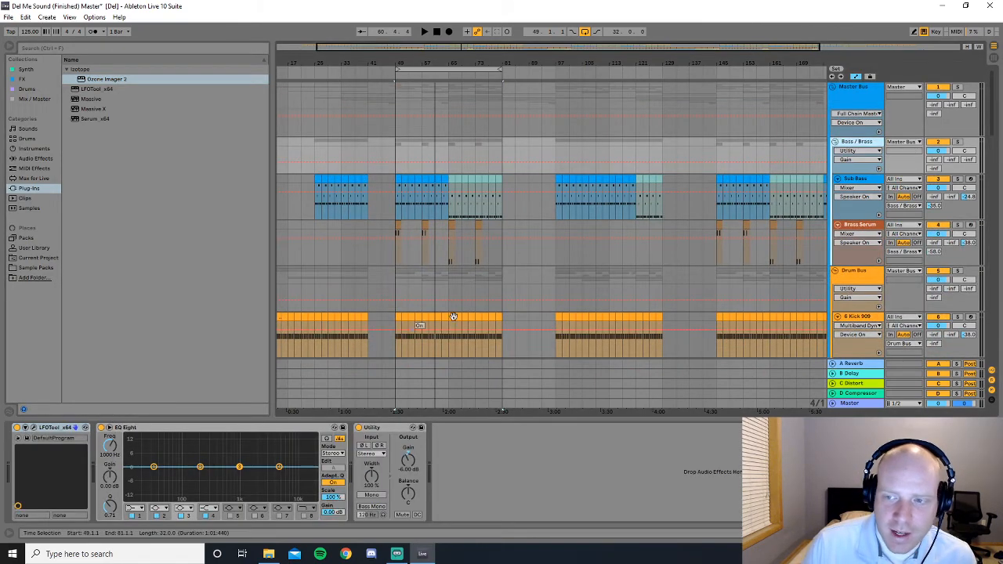
click(859, 207)
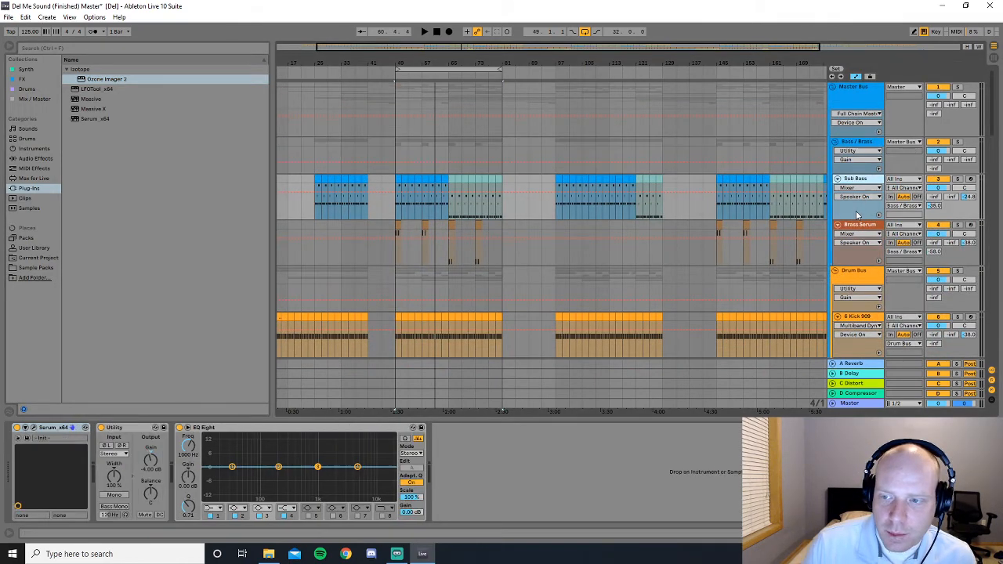
click(851, 254)
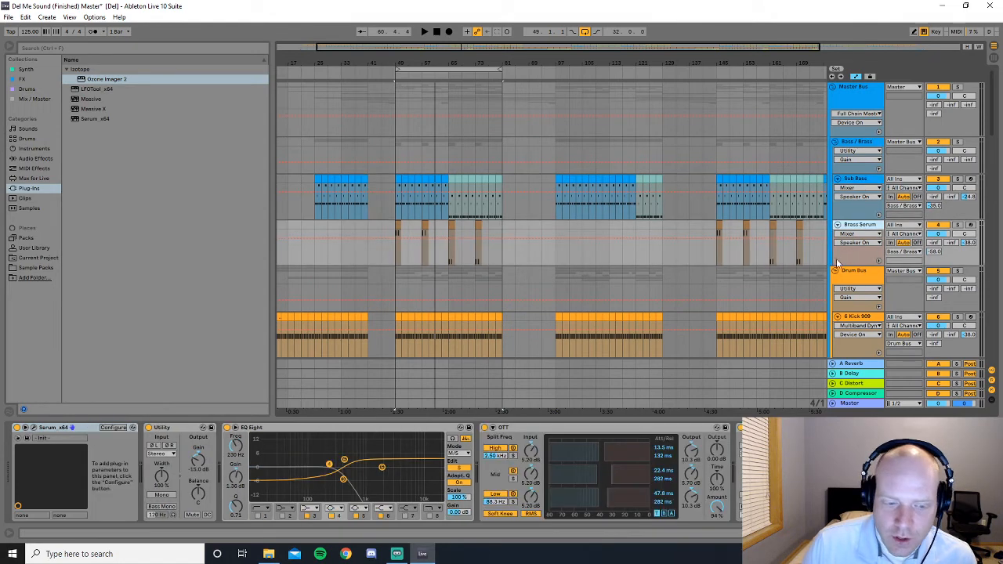
Switch the Brass Serum EQ Eight to its mid curve and back to its side curve, and examine the side curve's filter bands
click(460, 469)
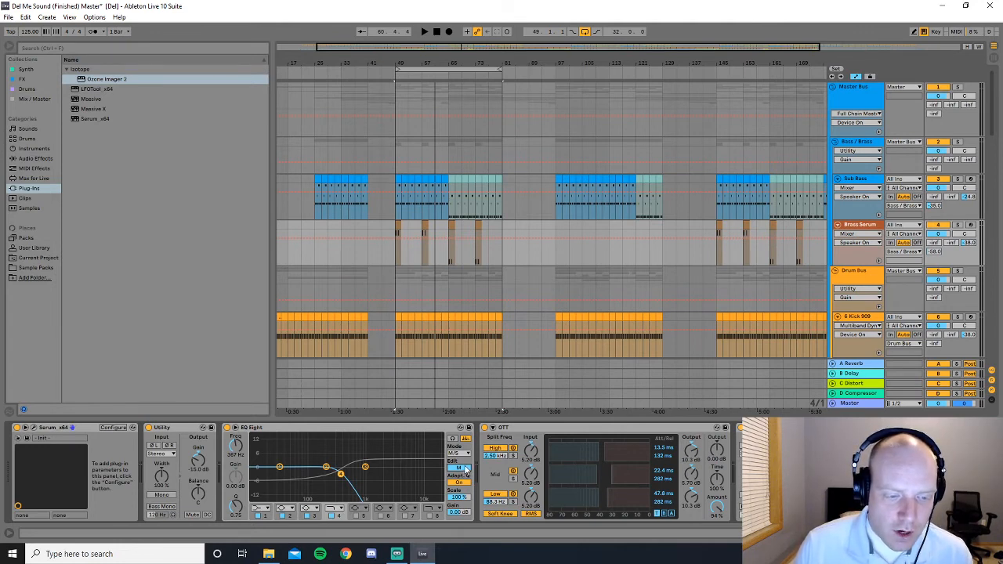
click(465, 469)
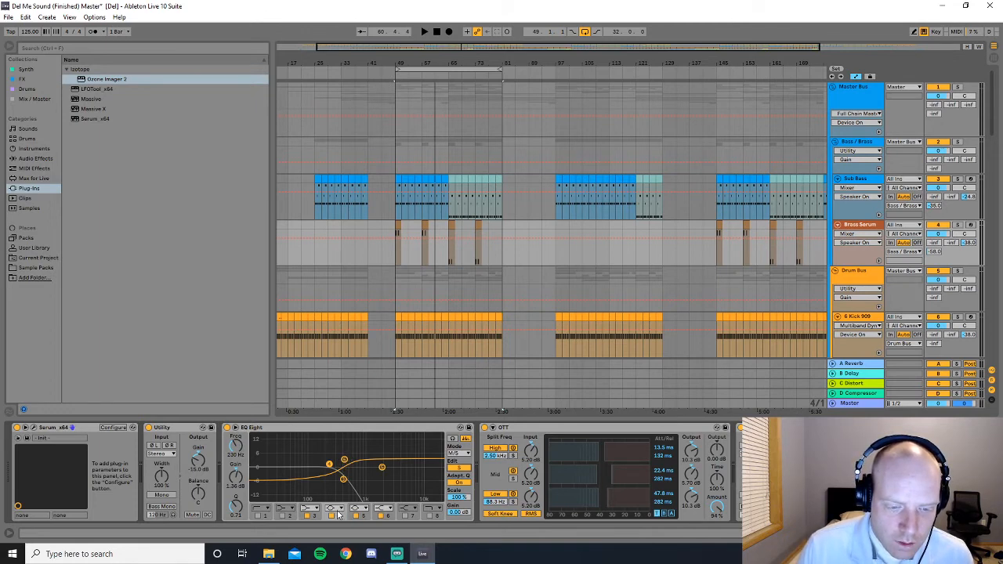
click(387, 516)
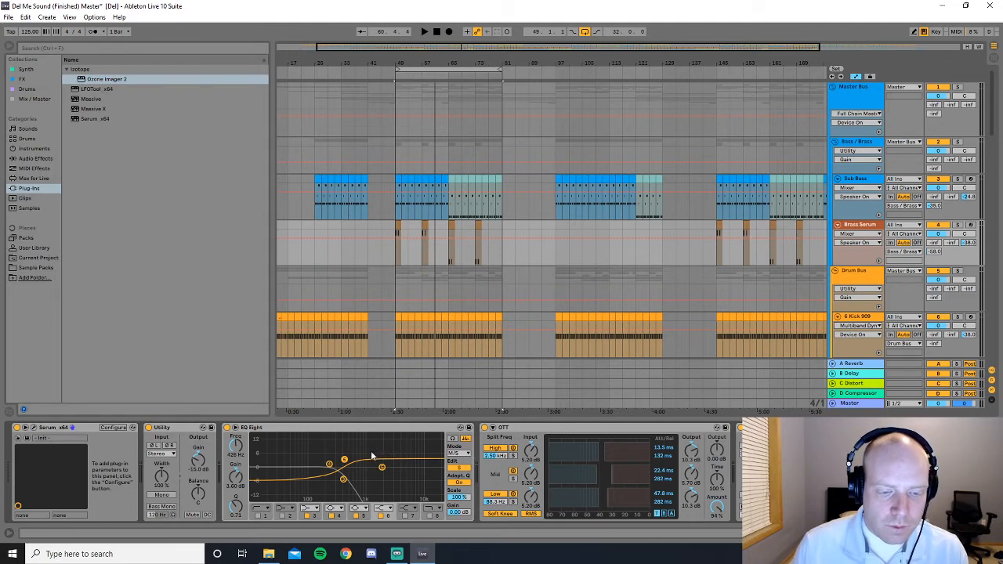
click(319, 520)
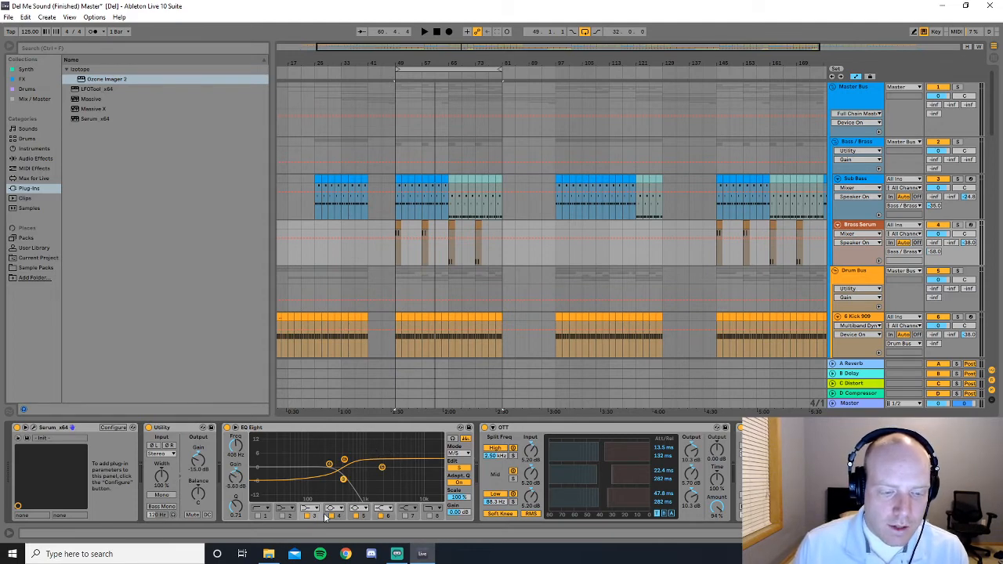
click(341, 518)
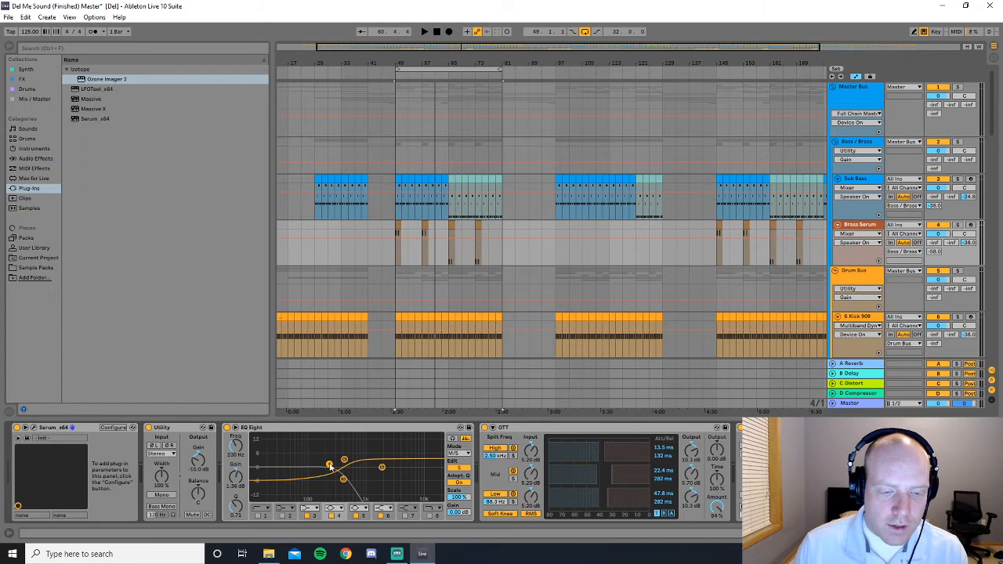
click(313, 518)
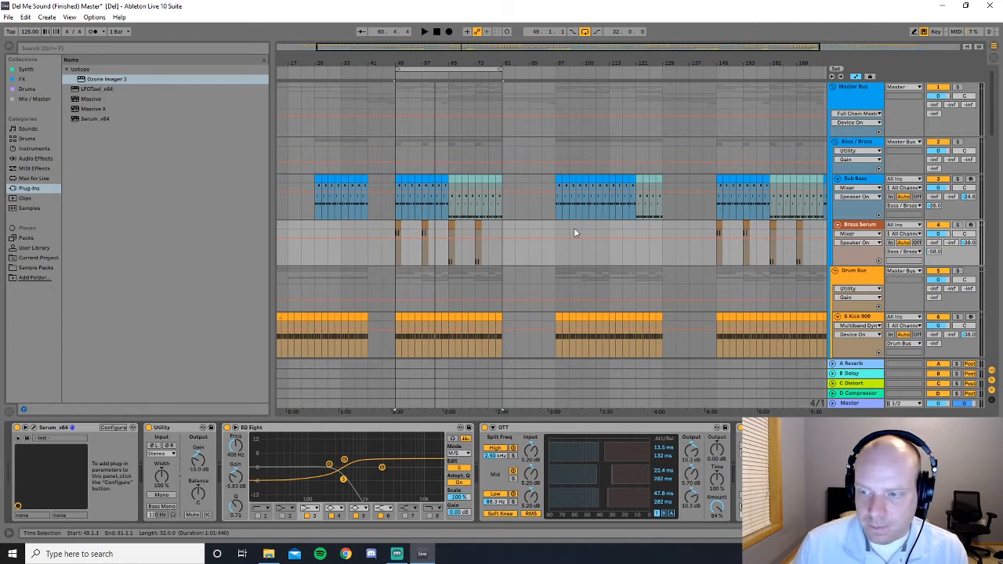
Solo the Brass Serum track and listen to the section starting at bar 49 with its effects active
click(957, 225)
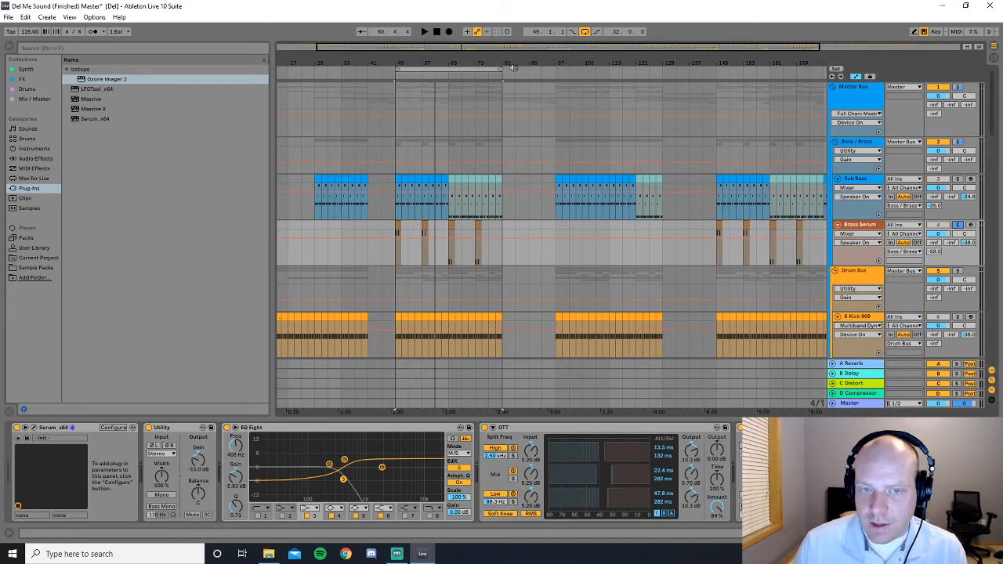
click(424, 32)
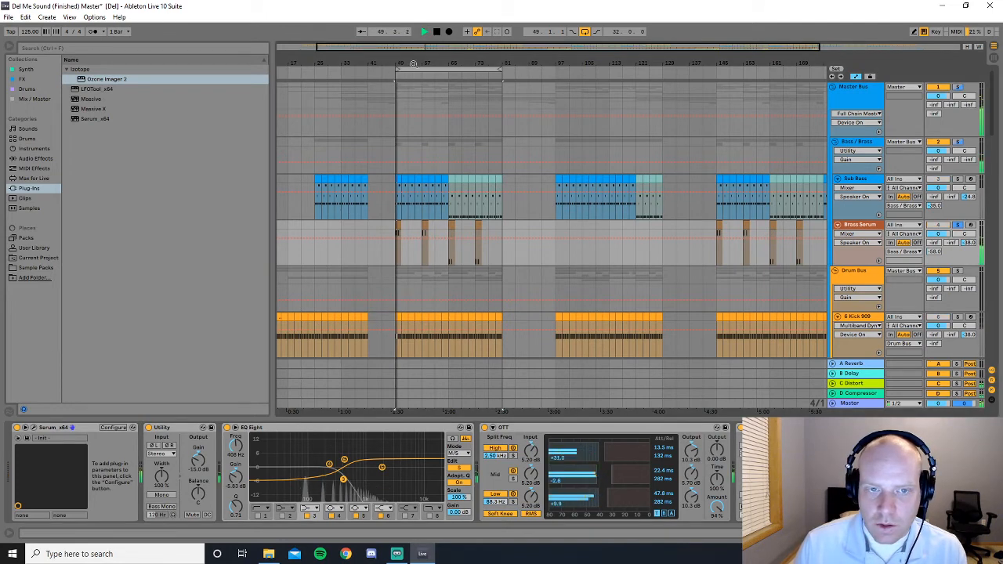
click(436, 32)
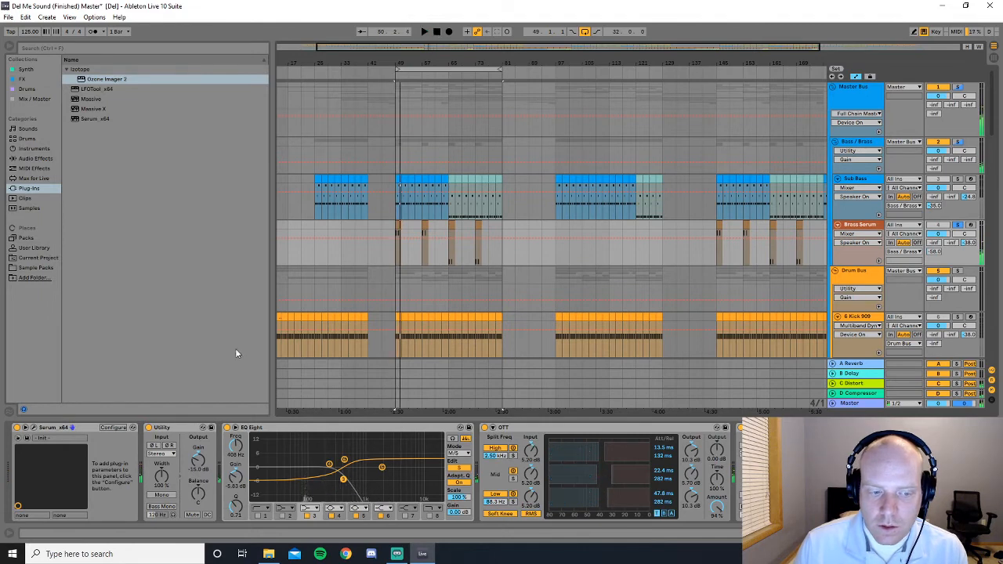
Bypass the EQ Eight and OTT on the Brass Serum track, replay the section, and compare it with both devices re-enabled
click(227, 428)
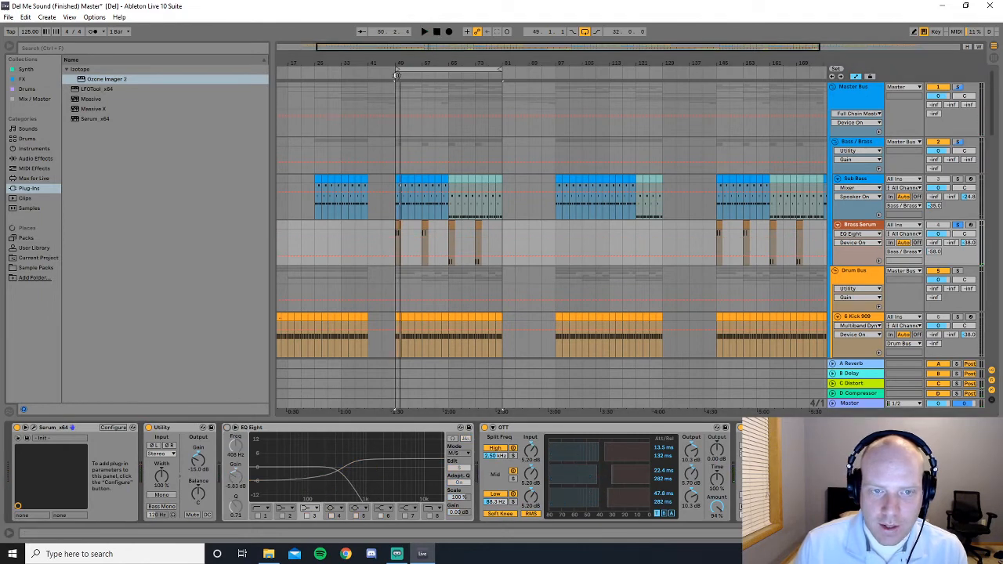
key(space)
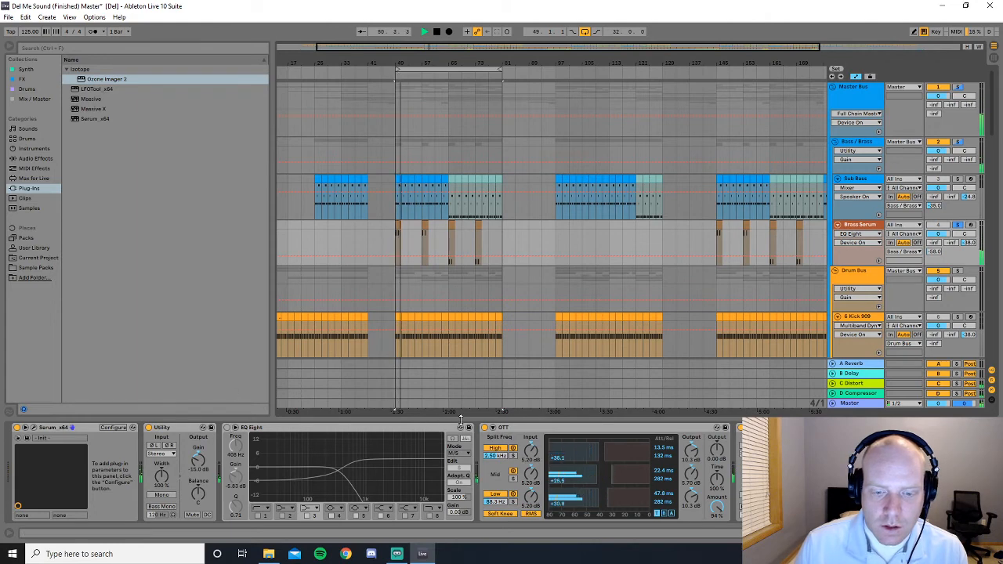
click(485, 427)
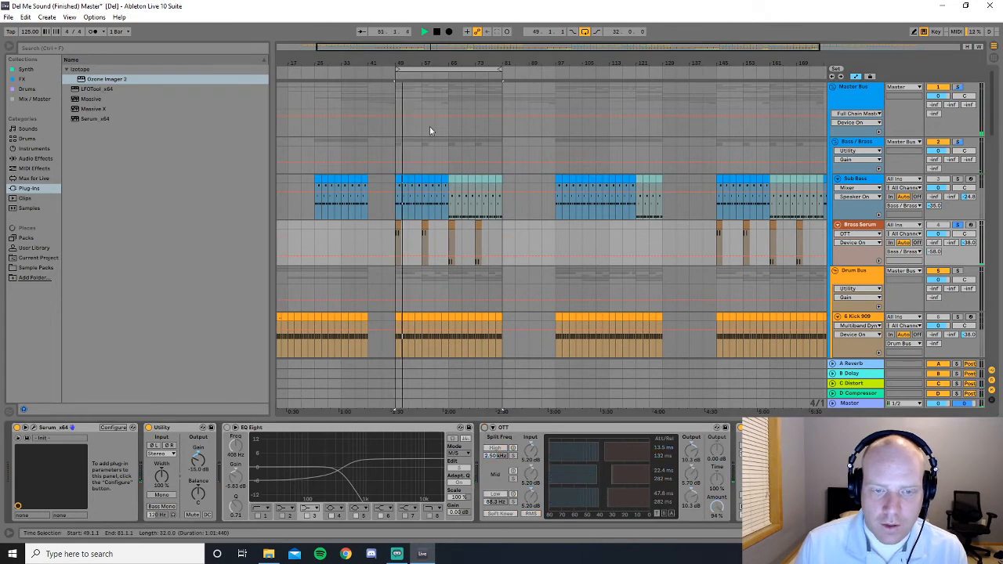
click(392, 76)
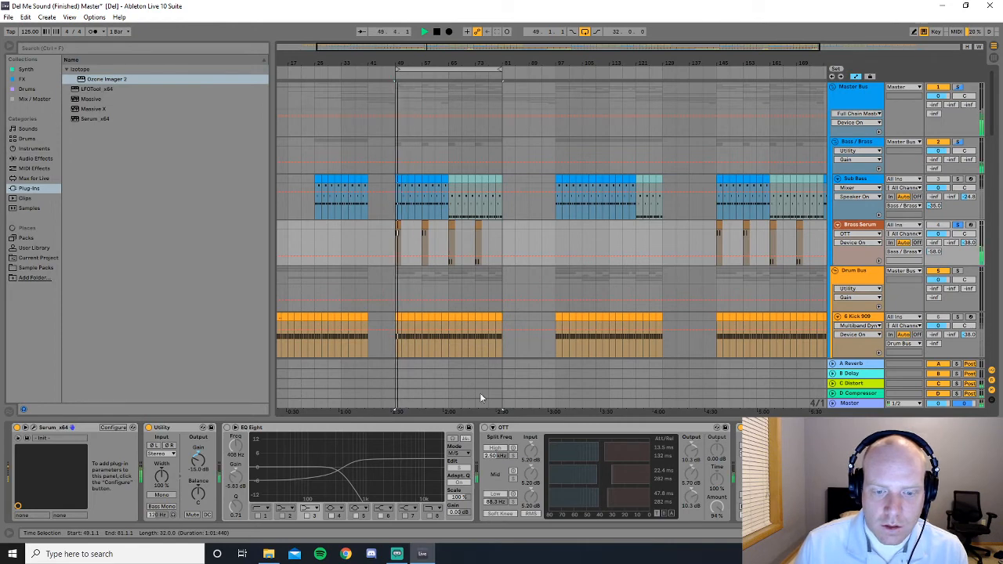
click(393, 76)
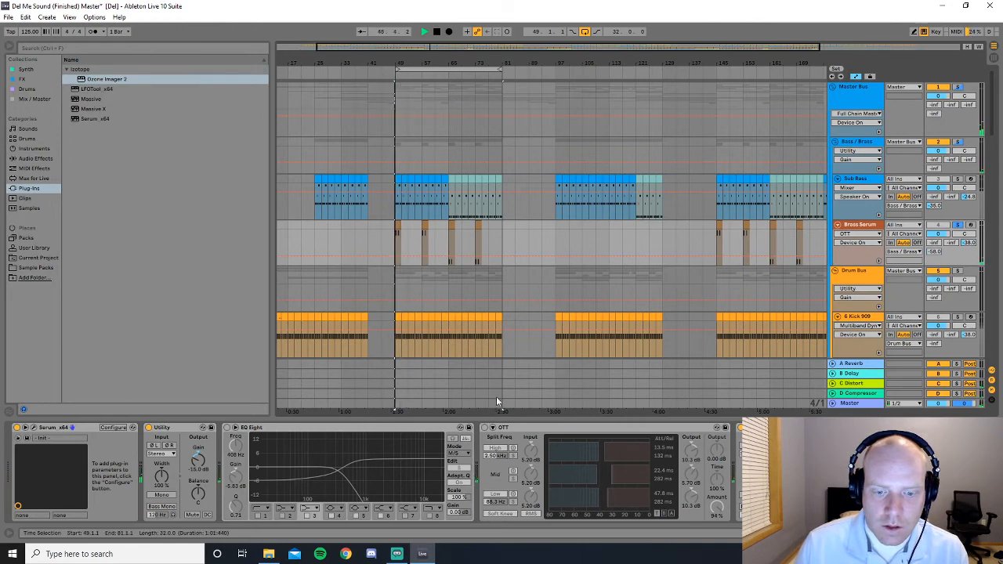
click(397, 74)
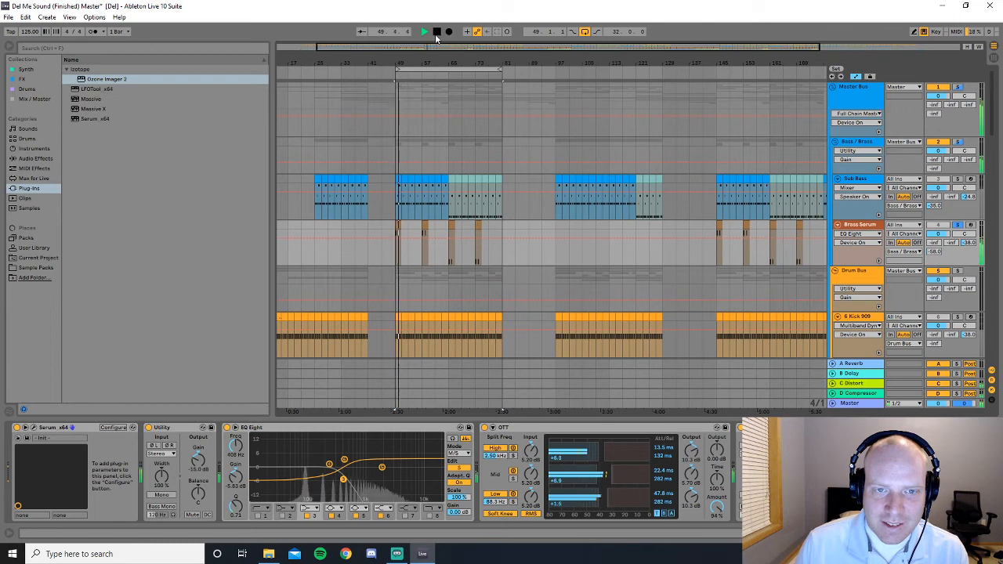
click(437, 32)
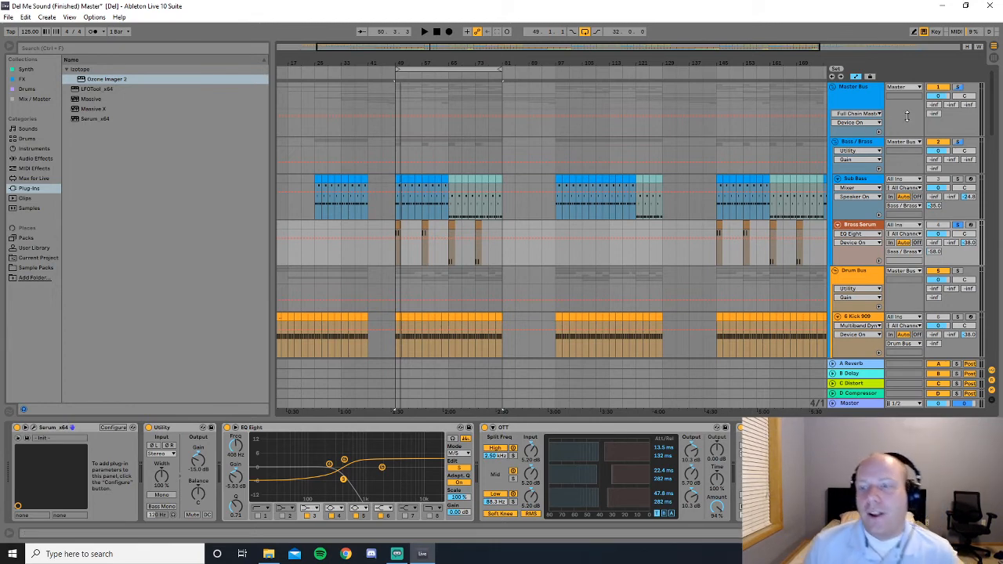
Open the LFOTool window from the Bass / Brass group's device chain and place it over the arrangement
click(902, 163)
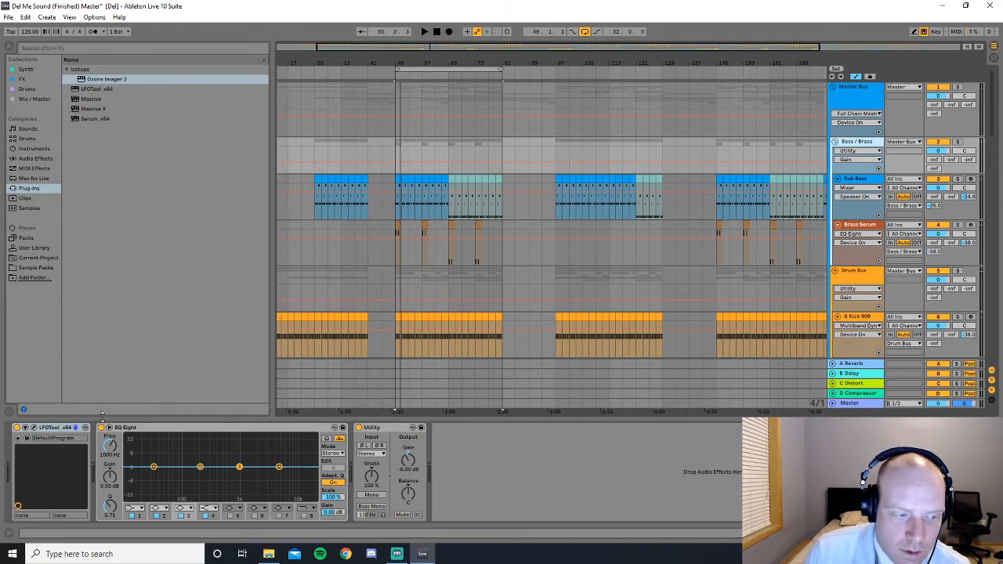
click(34, 428)
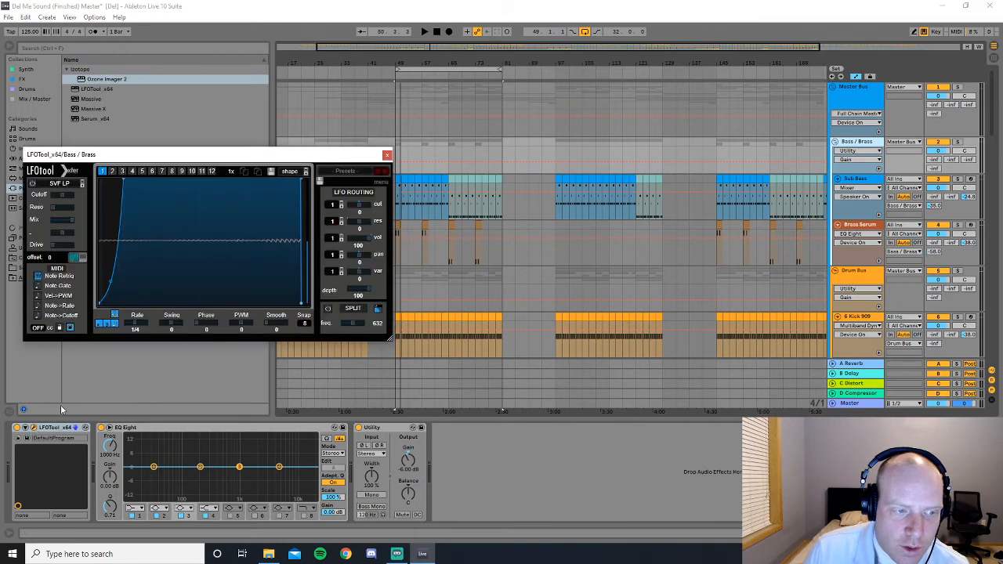
drag(170, 152, 436, 193)
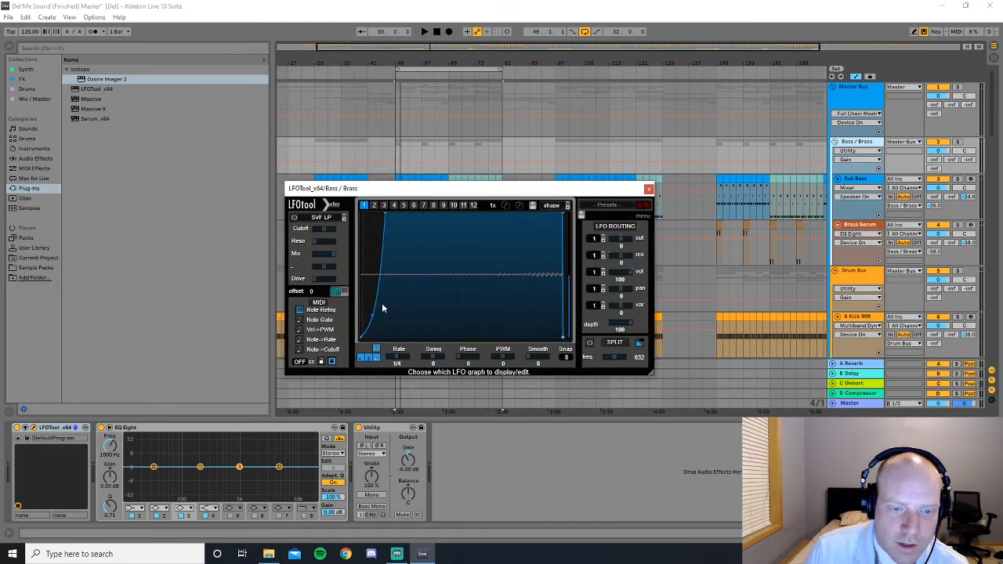
Play the song to examine how LFOTool's curve shapes the Bass / Brass volume, stop playback, and close the plug-in window
click(402, 89)
key(space)
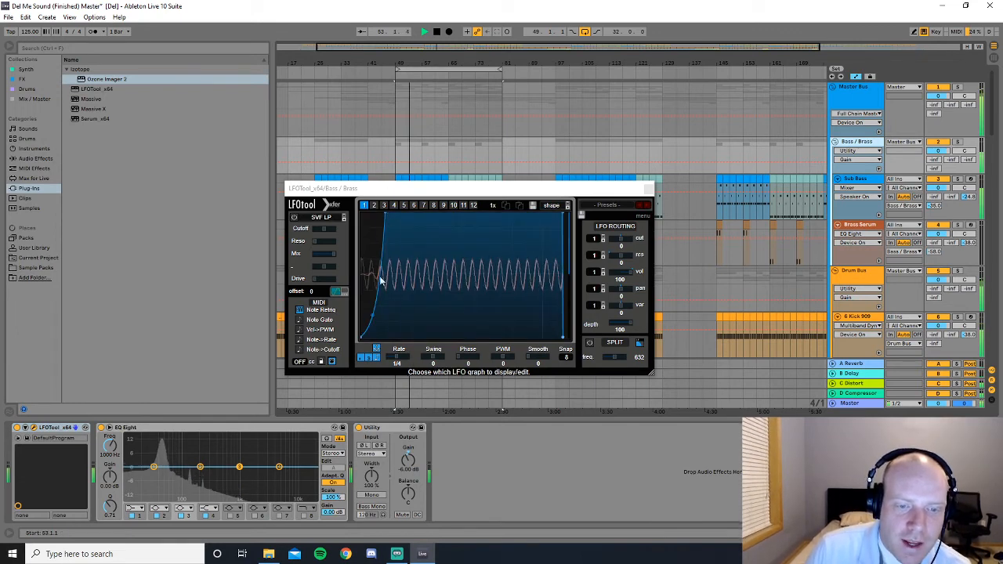
click(436, 32)
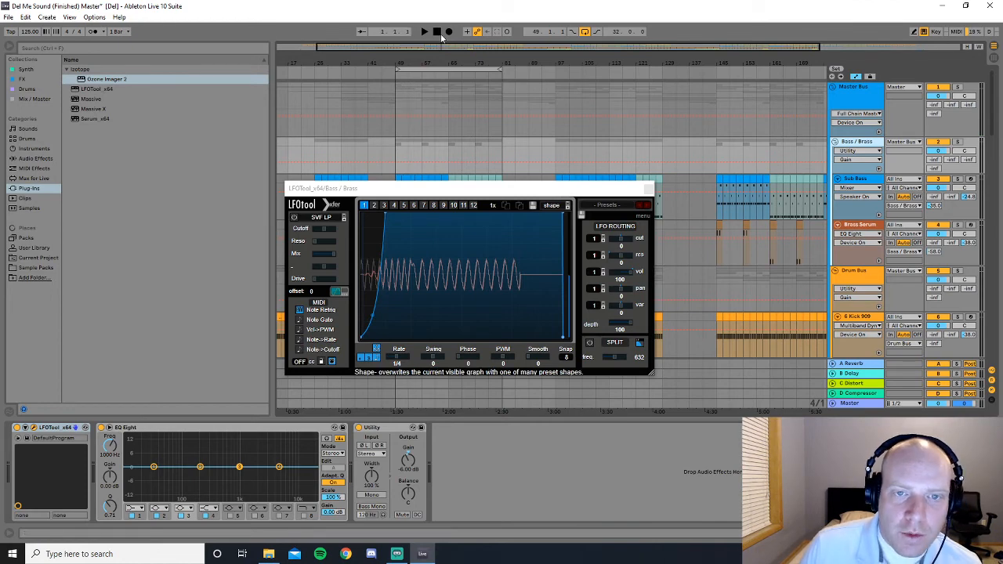
click(437, 32)
click(649, 189)
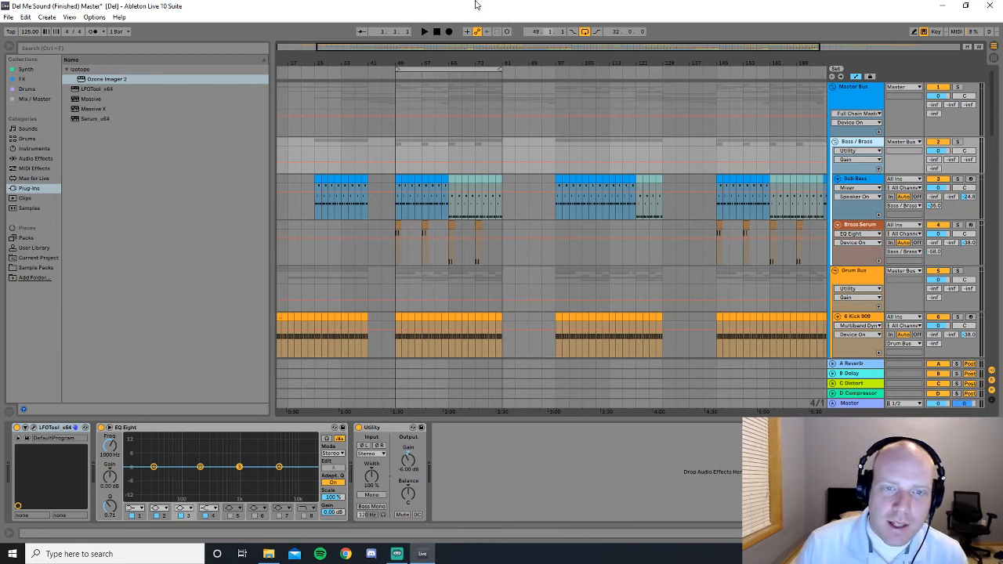
Inspect the MIDI notes of the Sub Bass clips at bar 49 and bar 65
drag(437, 50, 418, 177)
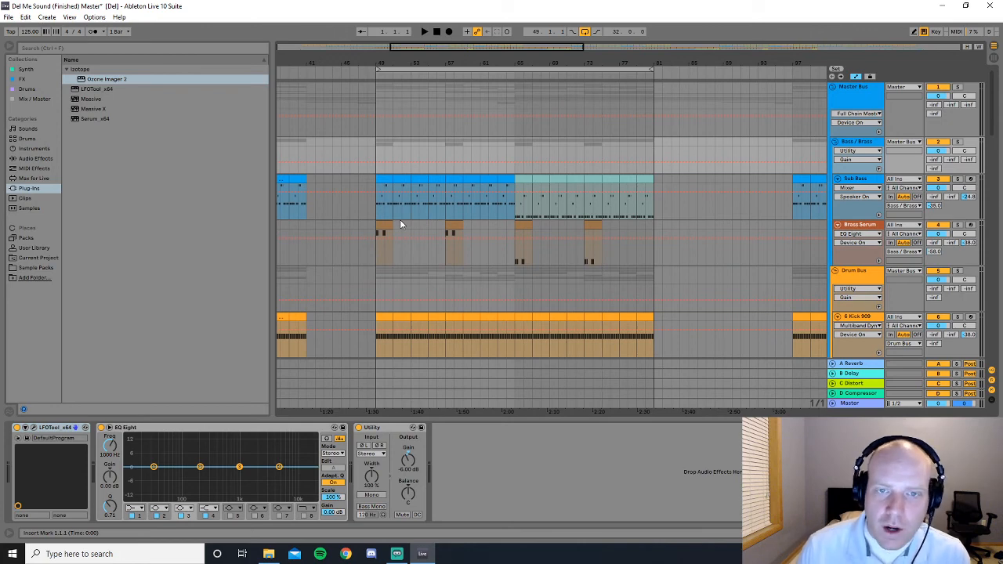
drag(413, 48, 406, 69)
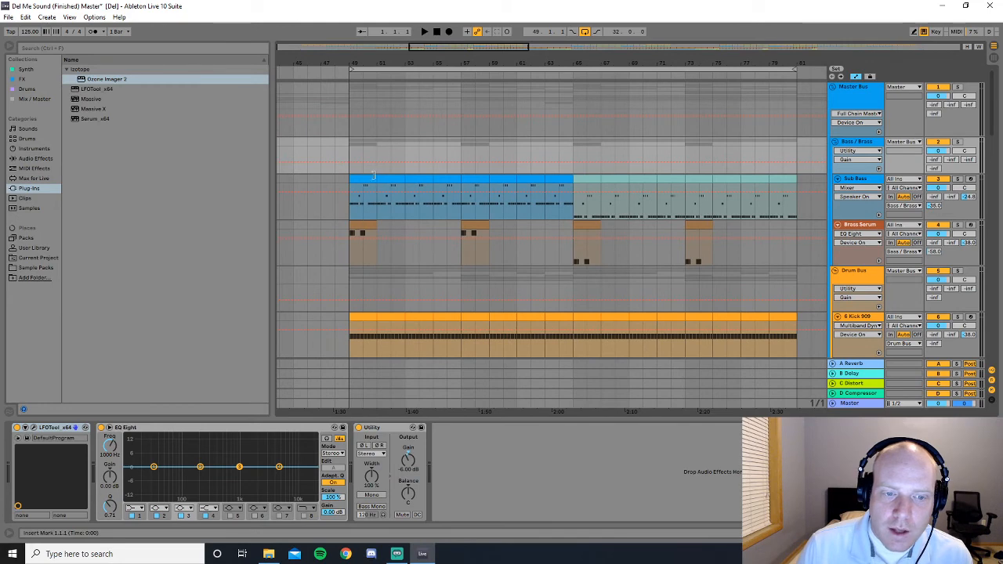
click(365, 180)
double_click(365, 180)
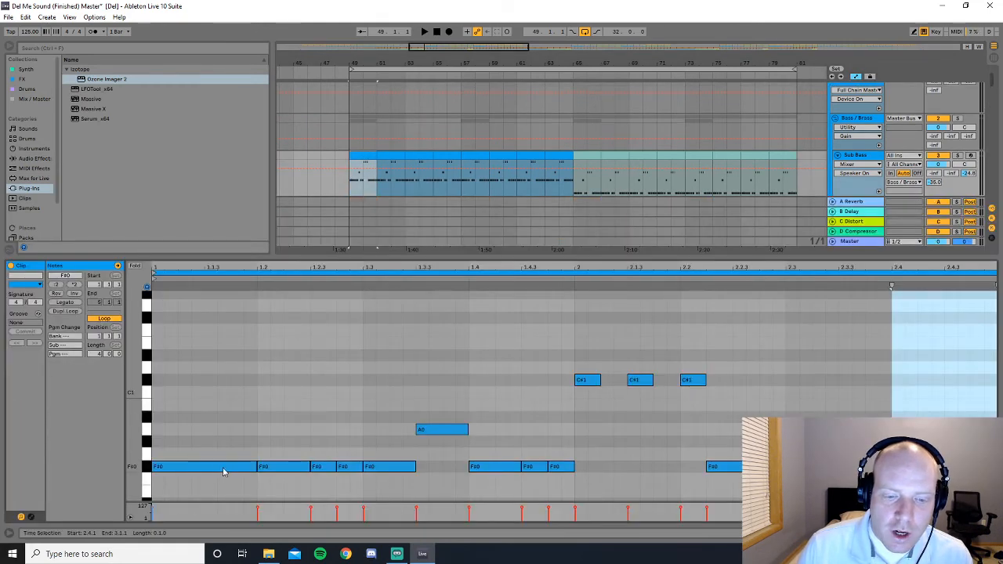
click(589, 157)
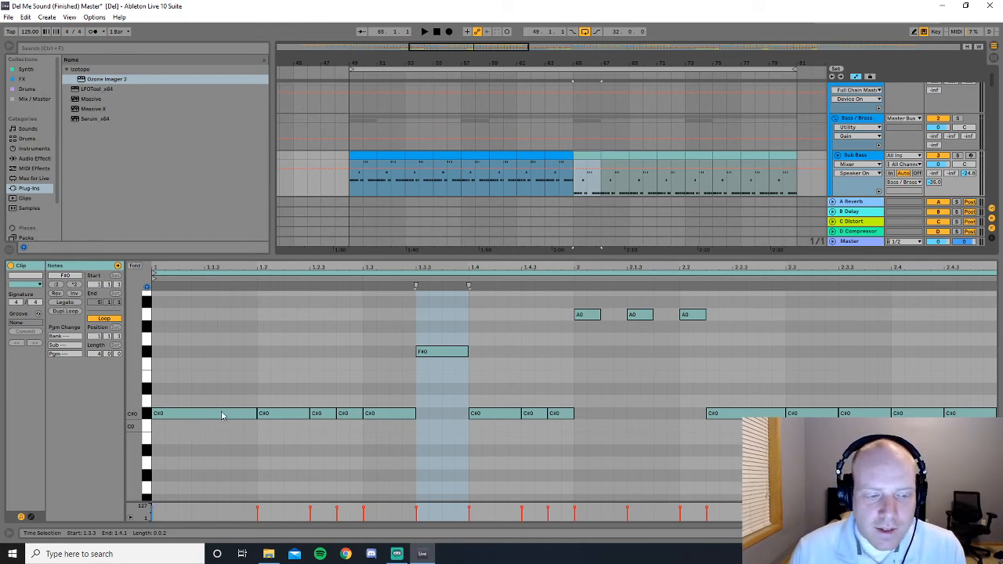
Find the horn 2 3 high track and inspect the MIDI notes of its clip at bar 65
scroll(658, 157, down, 5)
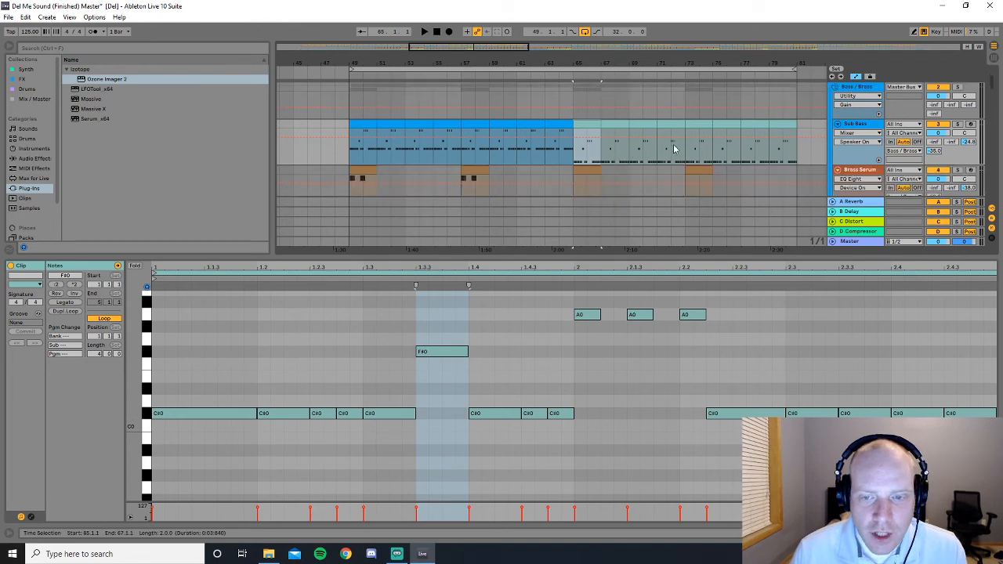
scroll(627, 168, down, 10)
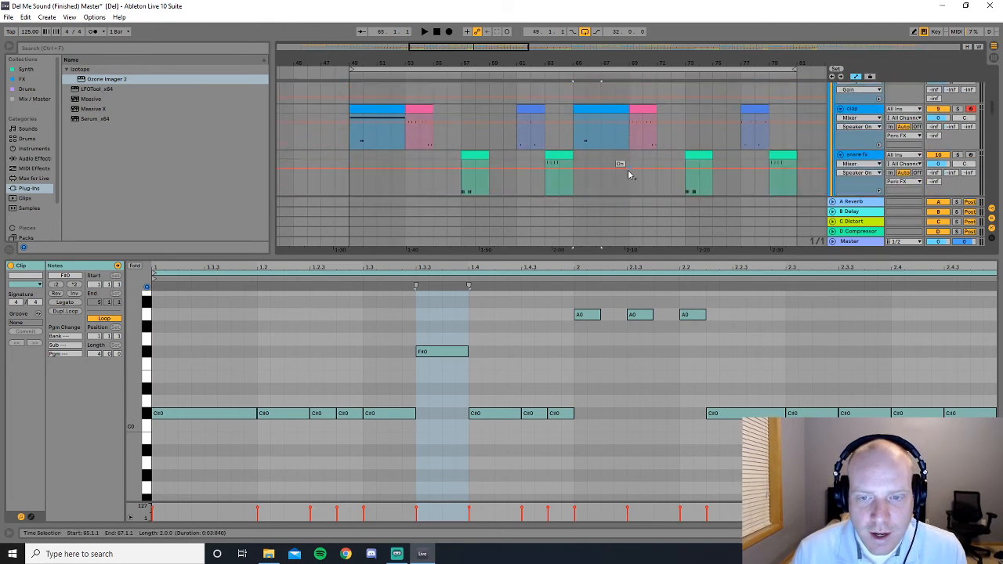
scroll(622, 180, down, 10)
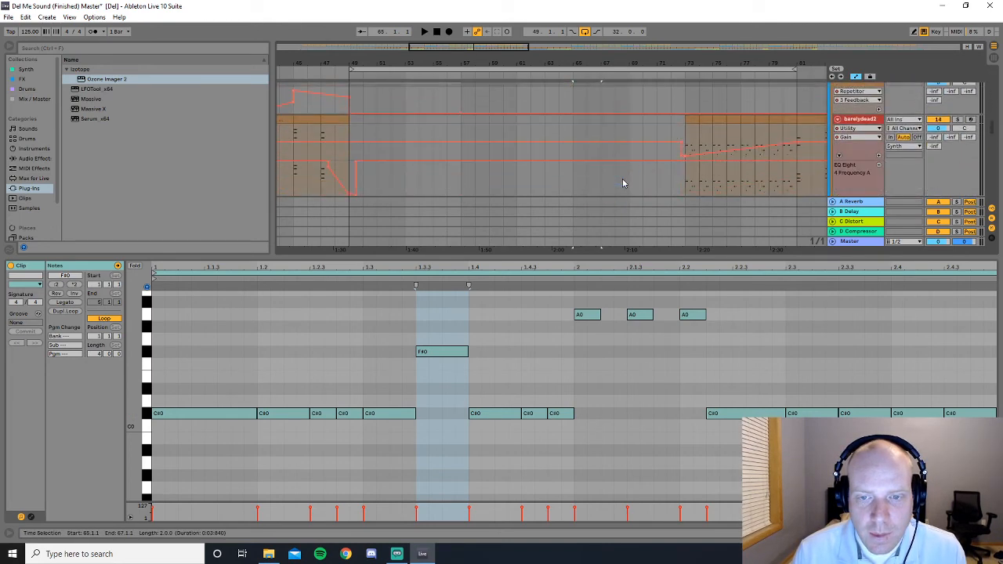
scroll(620, 184, down, 5)
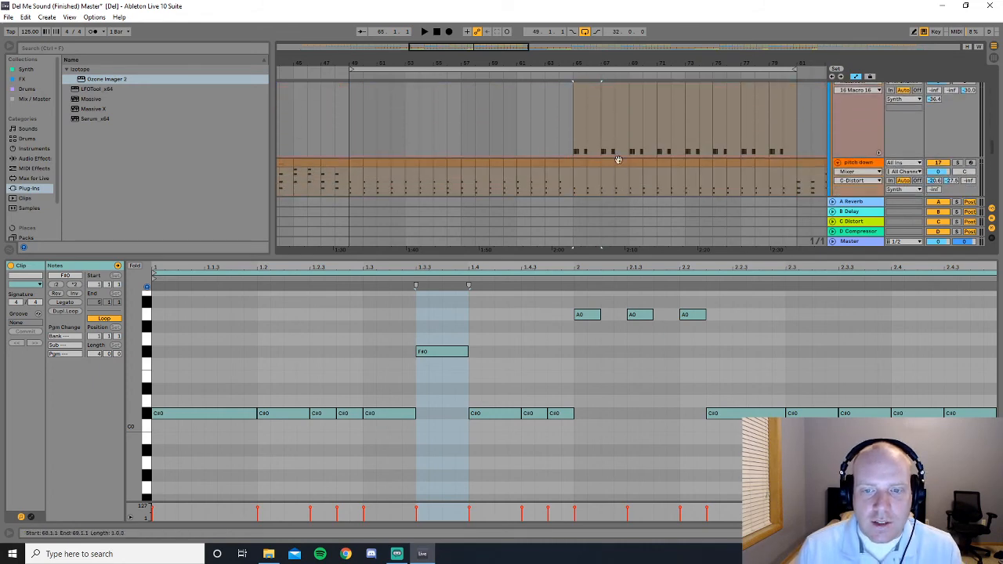
click(585, 102)
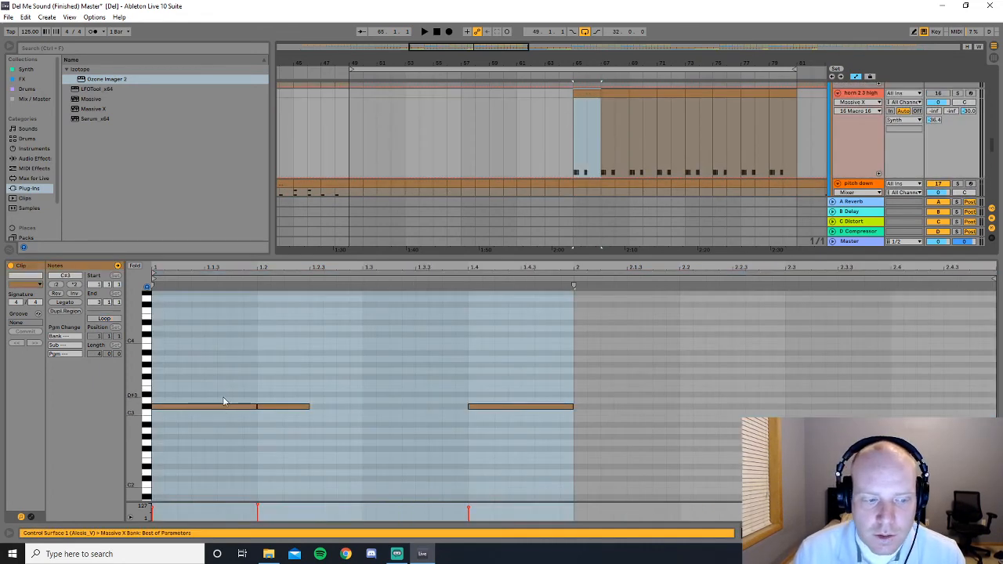
Return the song position to the start, look briefly at Session View, and show the full-length arrangement
click(437, 32)
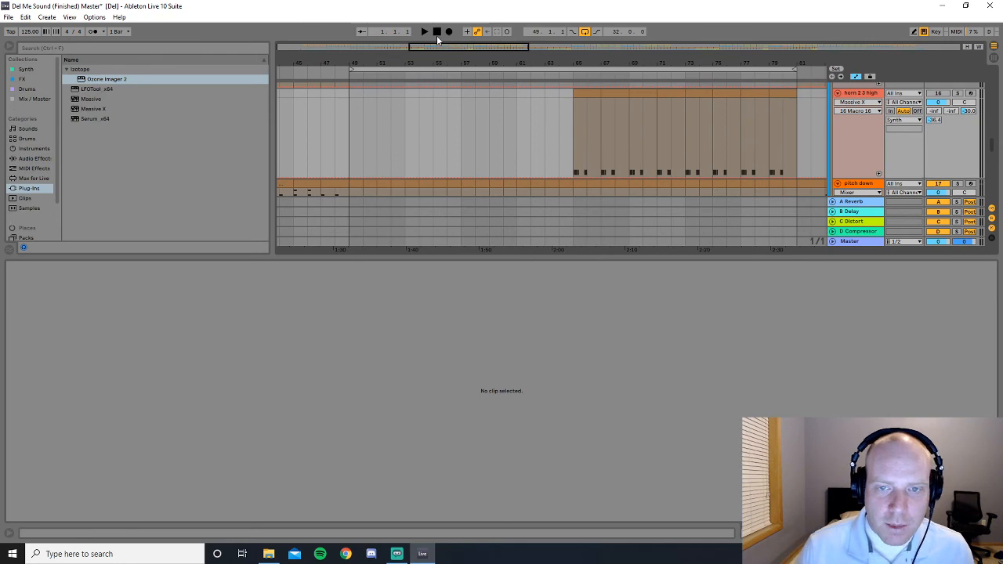
click(994, 58)
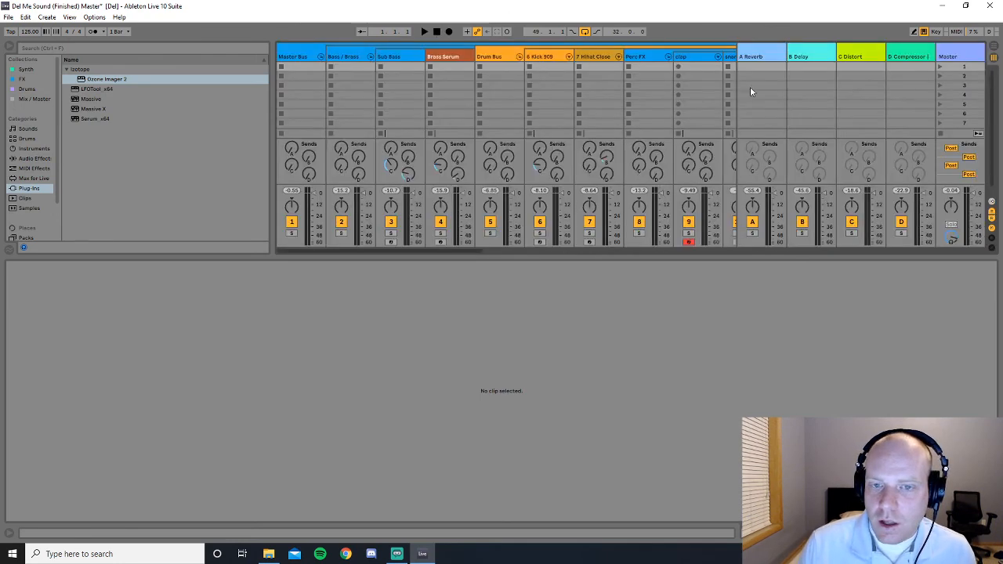
click(993, 48)
drag(513, 49, 513, 9)
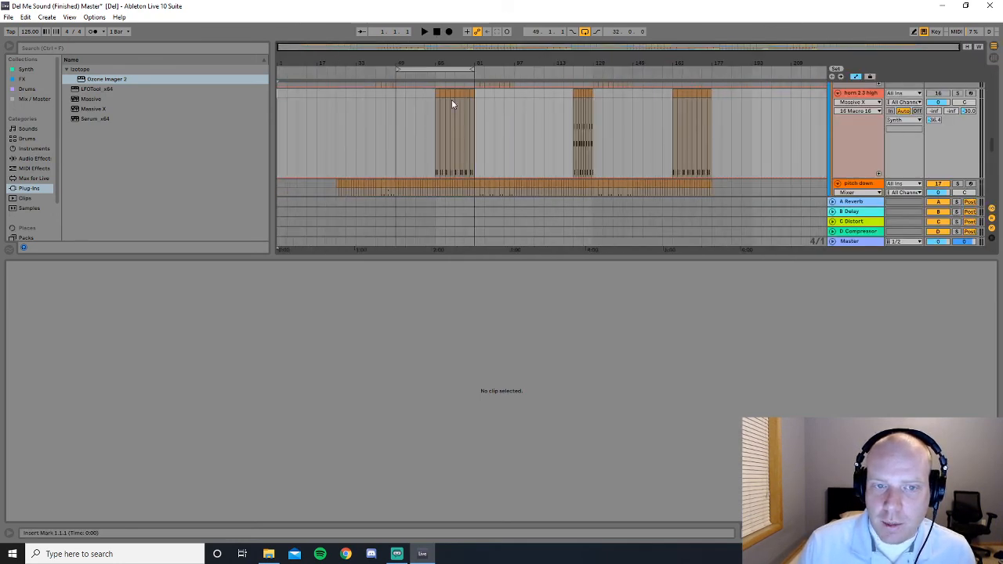
Play the looped section from bar 49 and display the Master Bus device chain
click(397, 70)
click(392, 72)
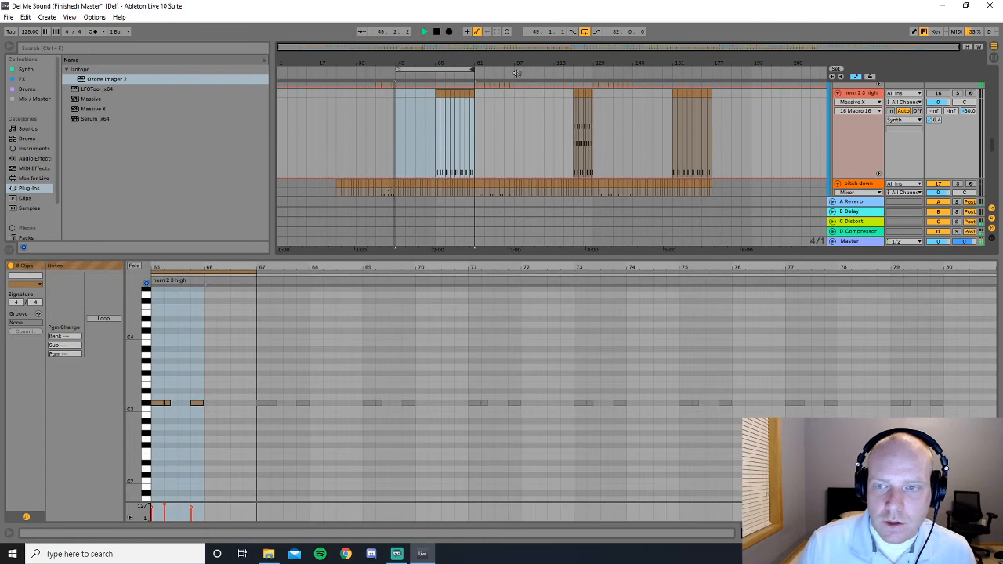
drag(993, 145, 987, 78)
click(963, 124)
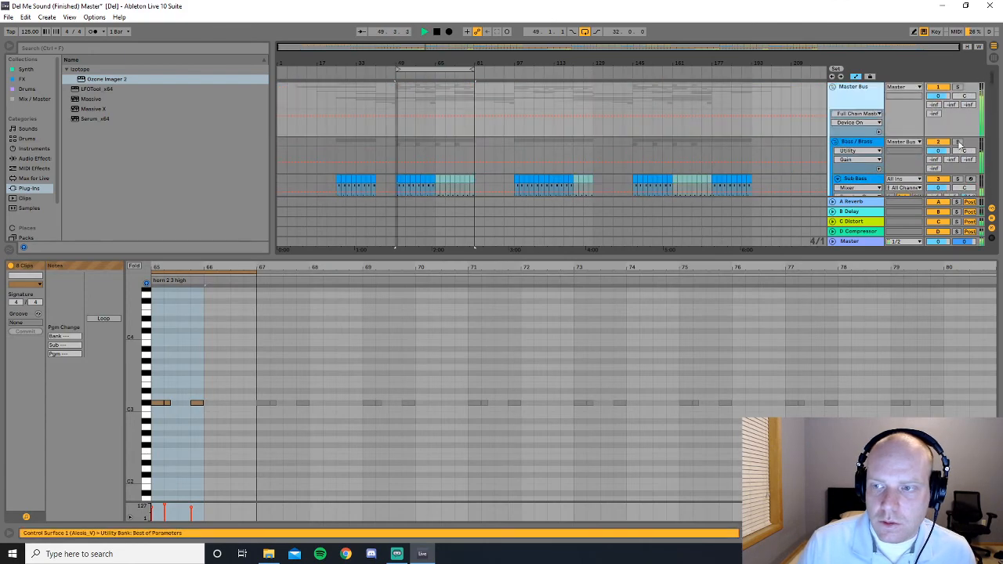
key(shift+Tab)
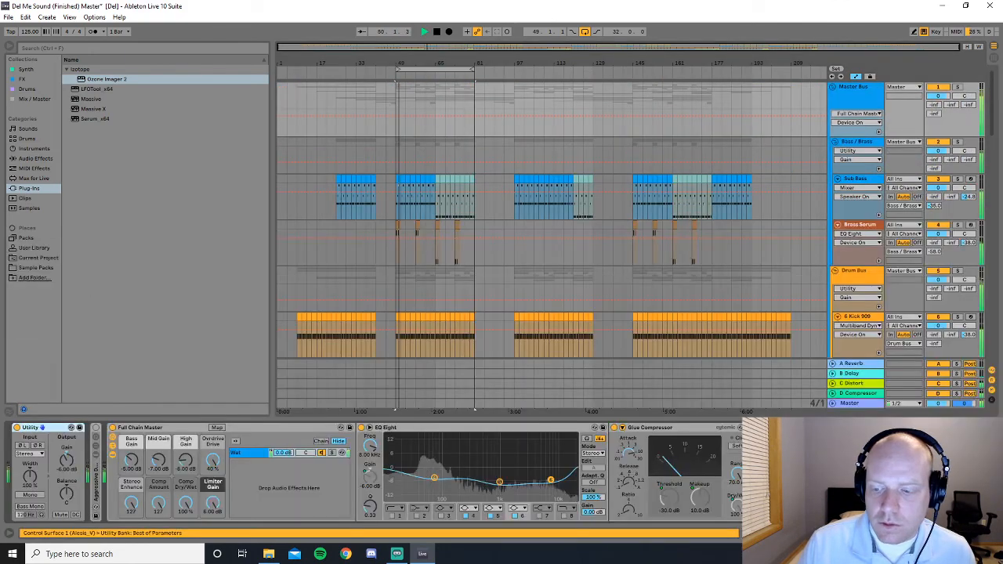
Bypass the Full Chain Master rack, replay the loop, re-enable the rack to compare the sound, and stop playback
click(113, 429)
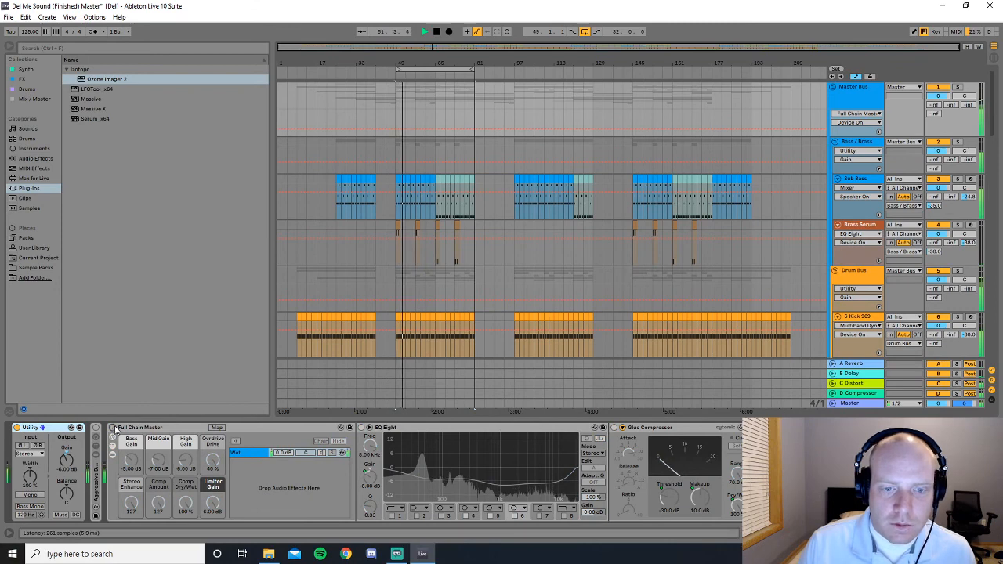
click(394, 73)
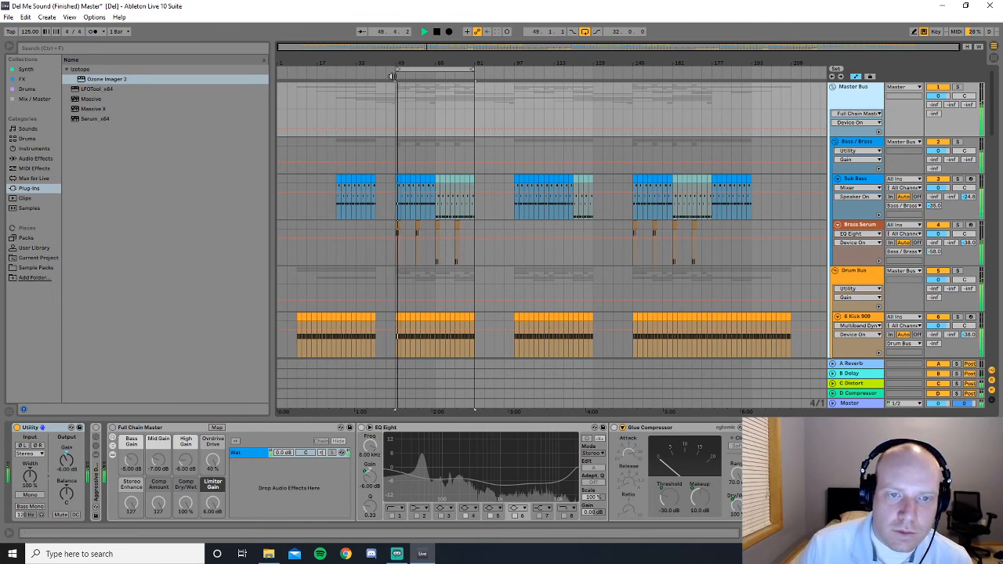
click(113, 428)
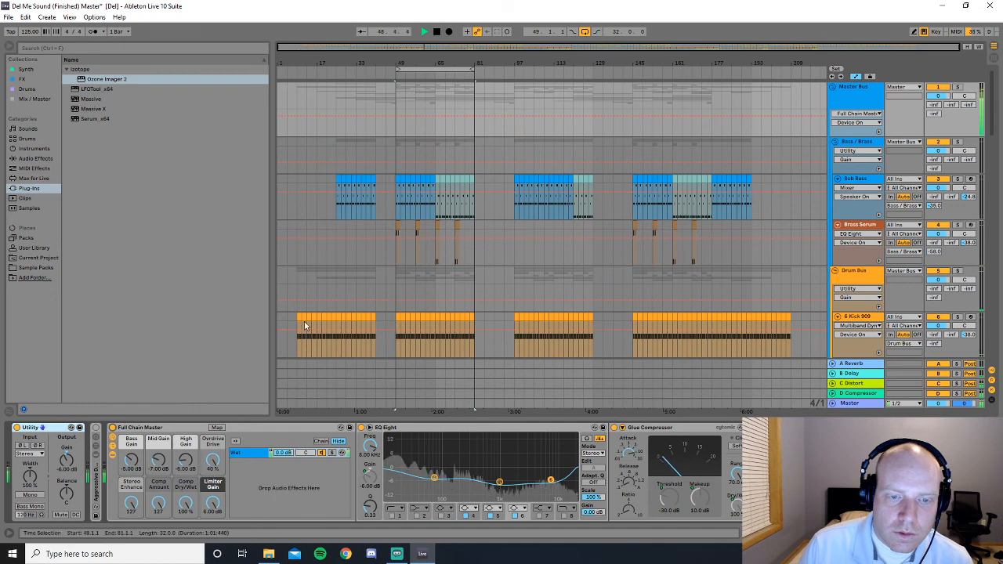
click(437, 32)
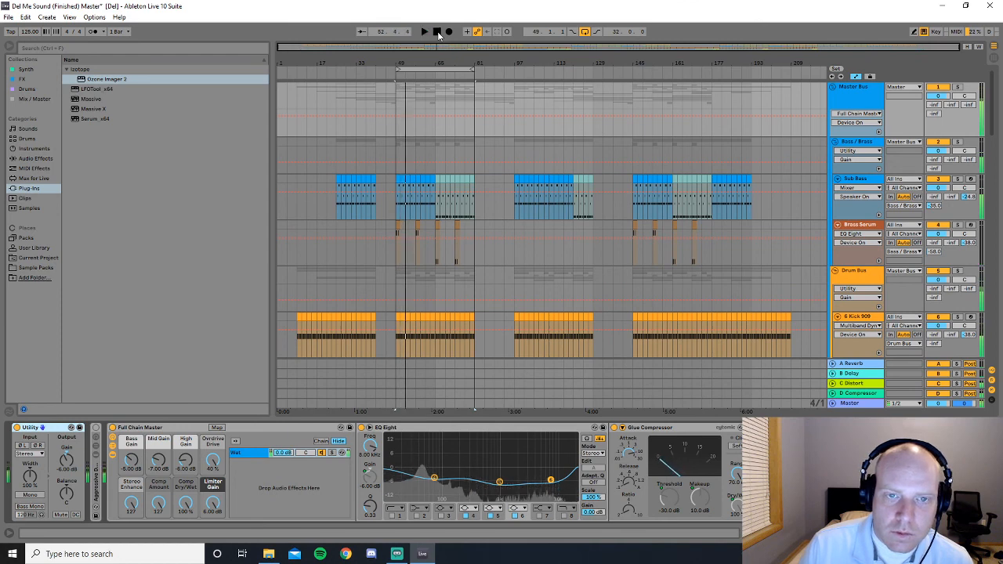